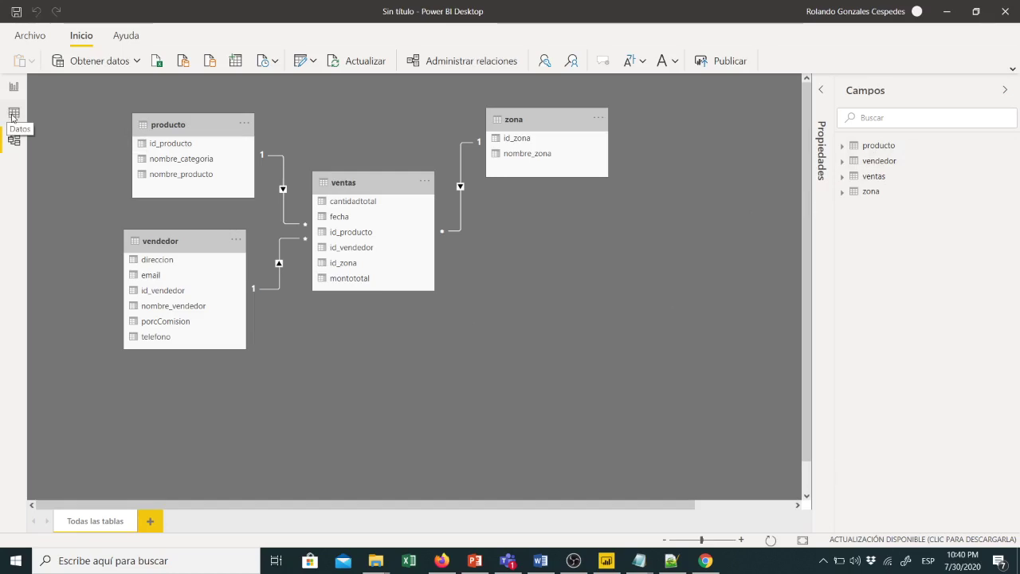
Check the list of tables in the data view with producto collapsed and return to the relationship model.
left_click(14, 113)
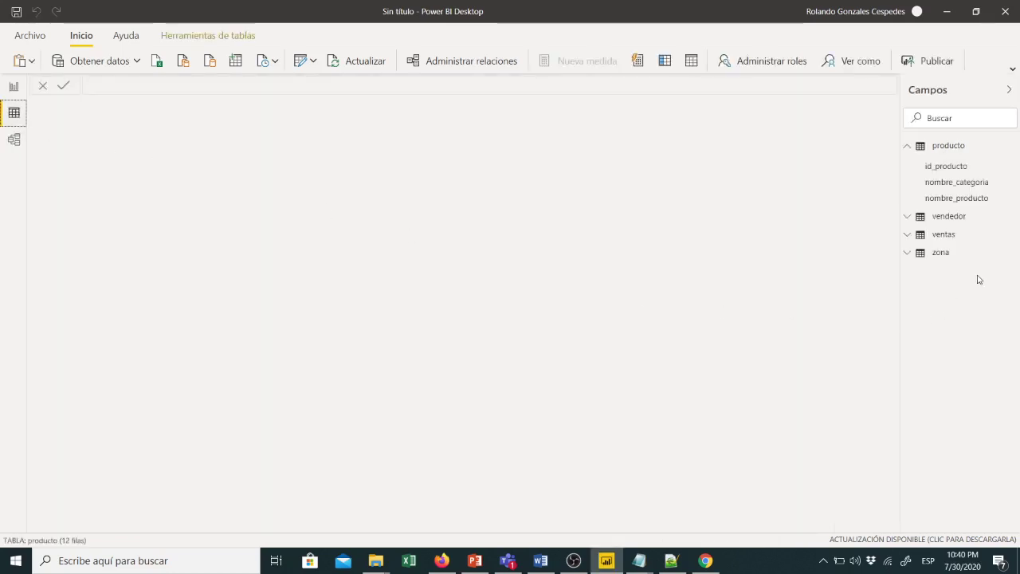
left_click(907, 145)
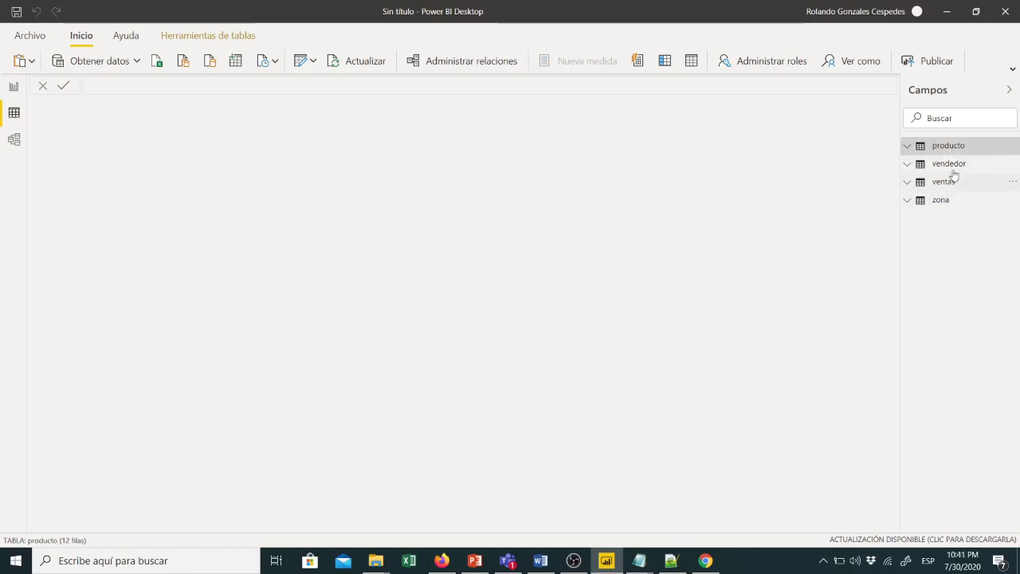
left_click(14, 140)
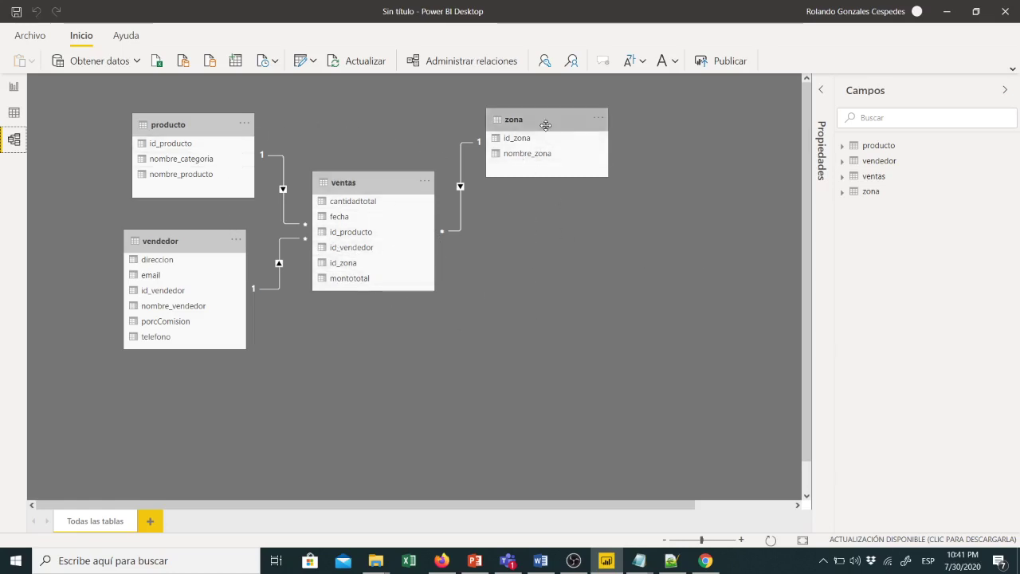
Move the zona table farther from ventas and delete the relationship between the two tables.
left_click_drag(546, 125, 600, 125)
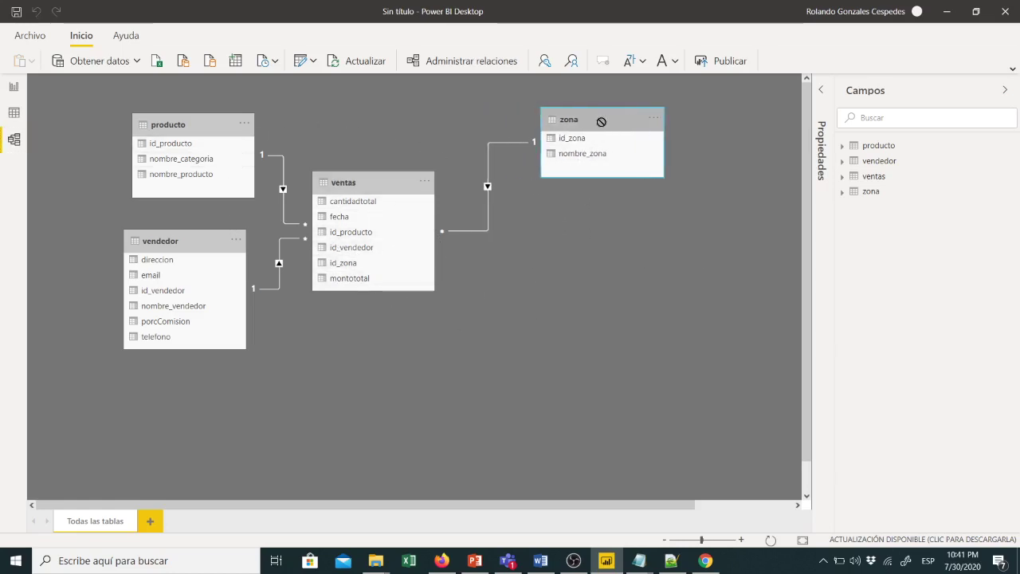
right_click(487, 224)
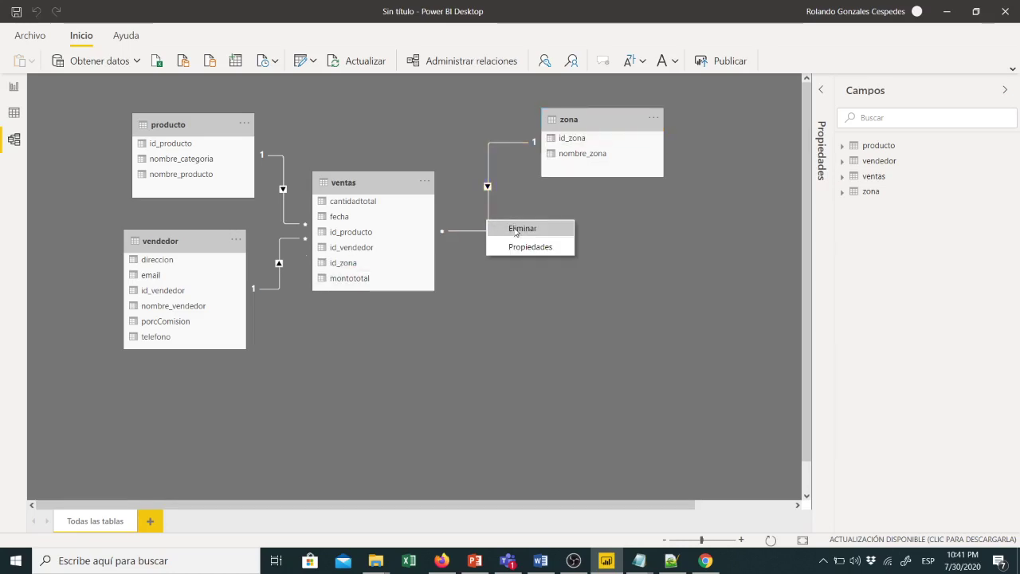
left_click(515, 229)
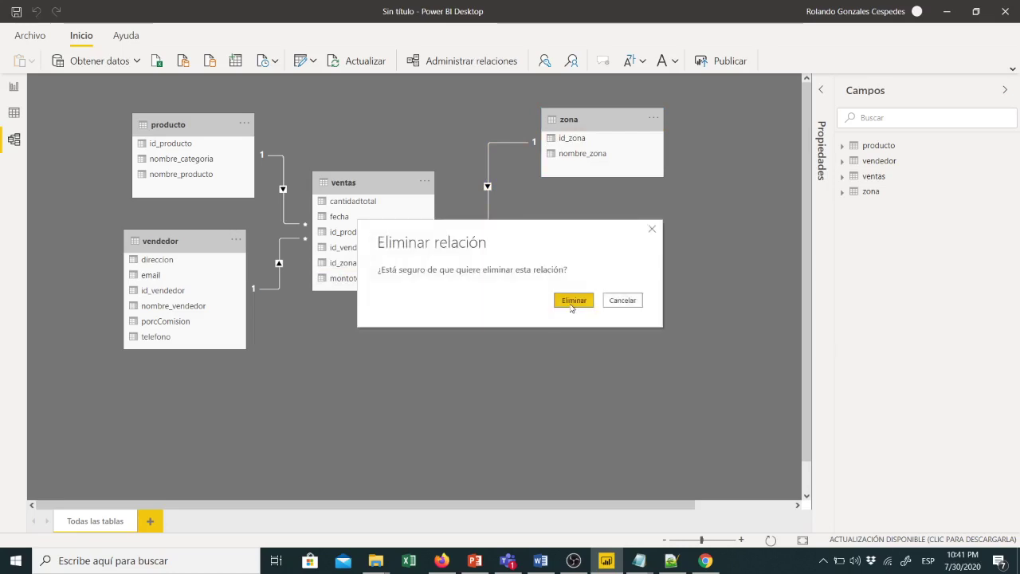
left_click(571, 302)
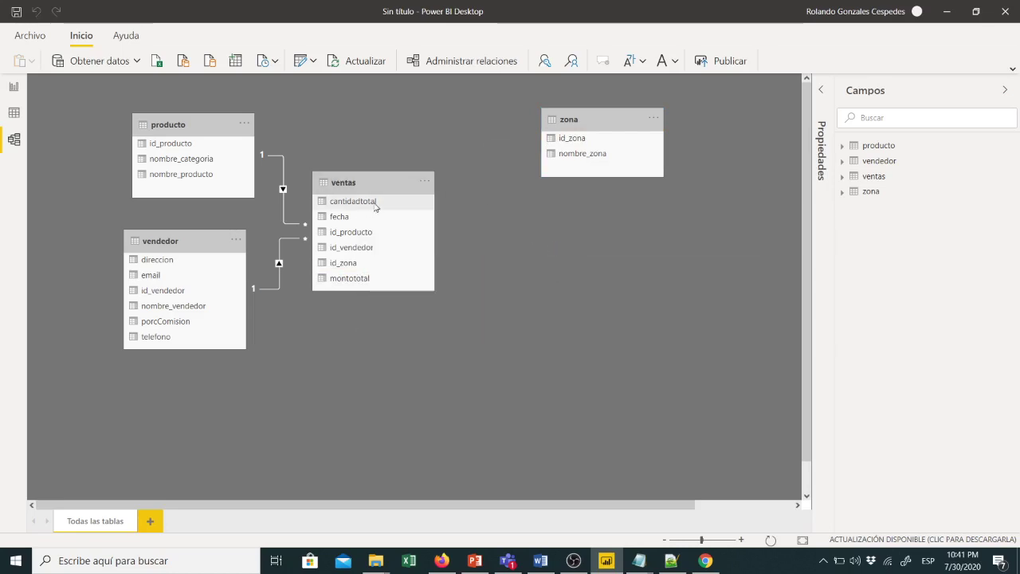
Reposition the zona and ventas tables and relate id_zona in zona to id_zona in ventas.
left_click_drag(593, 125, 616, 122)
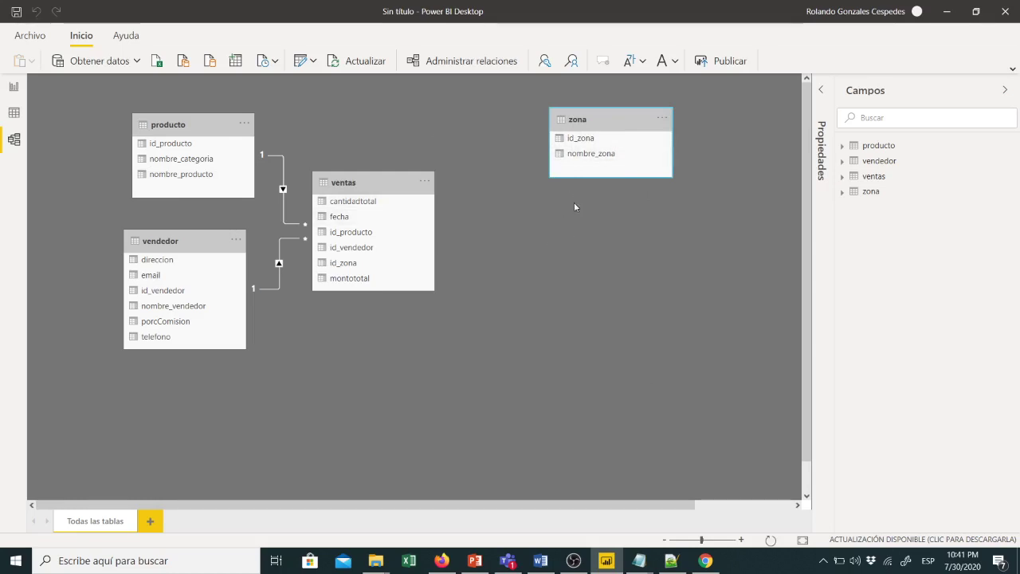
left_click_drag(621, 116, 633, 116)
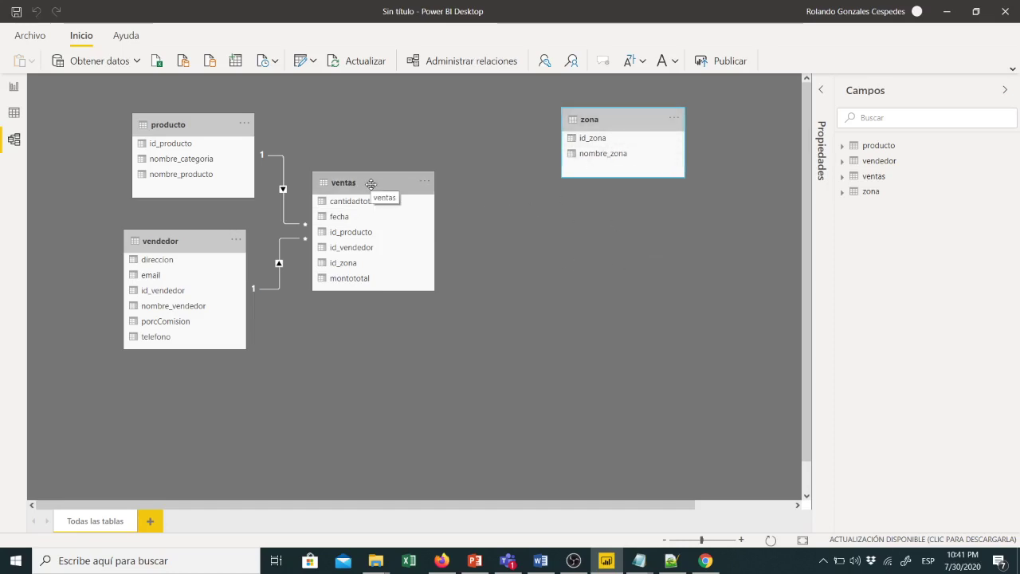
left_click_drag(372, 182, 419, 190)
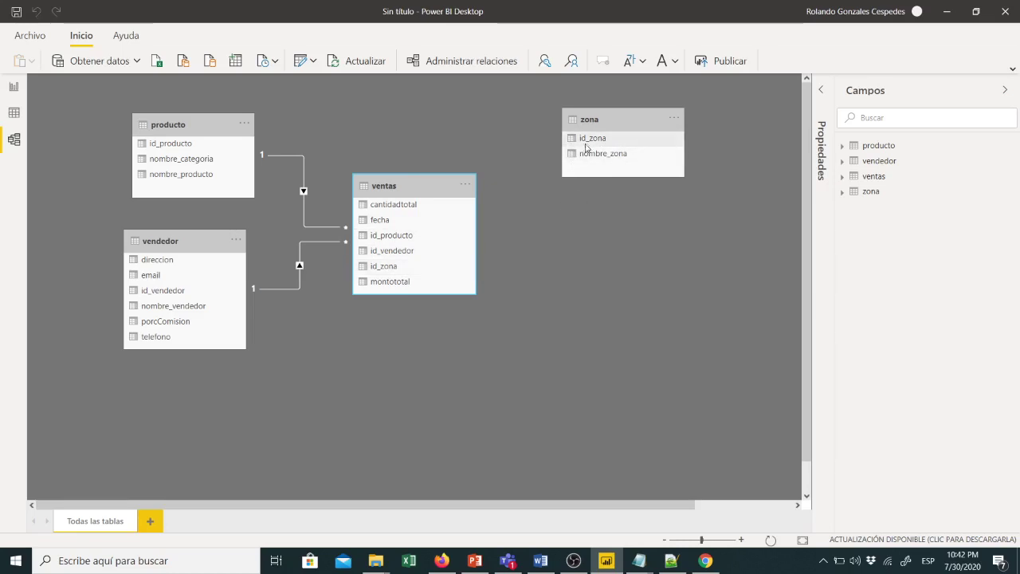
left_click_drag(579, 141, 401, 270)
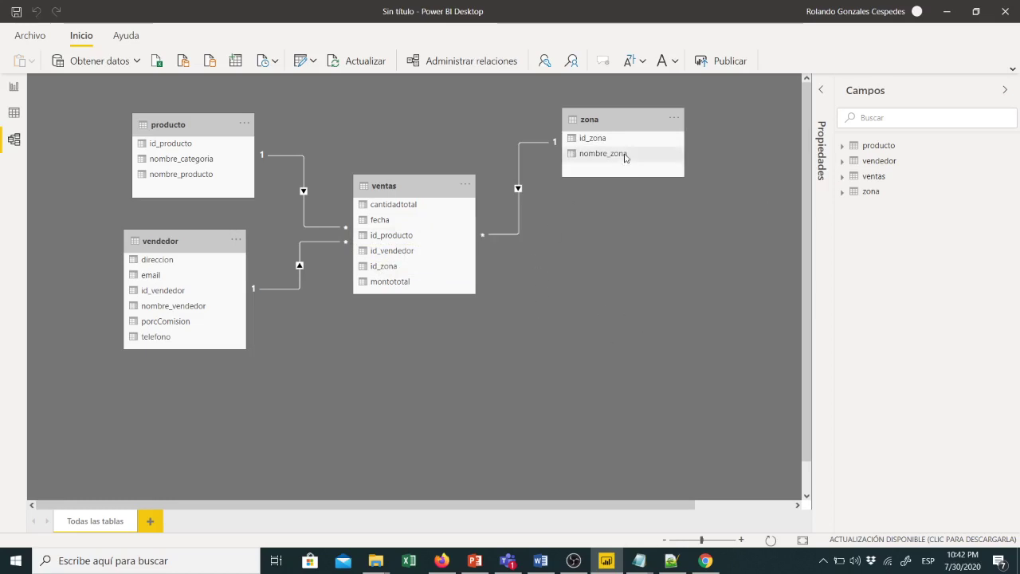
Adjust the positions of the ventas and vendedor tables in the diagram, leaving no table selected.
left_click_drag(418, 186, 420, 184)
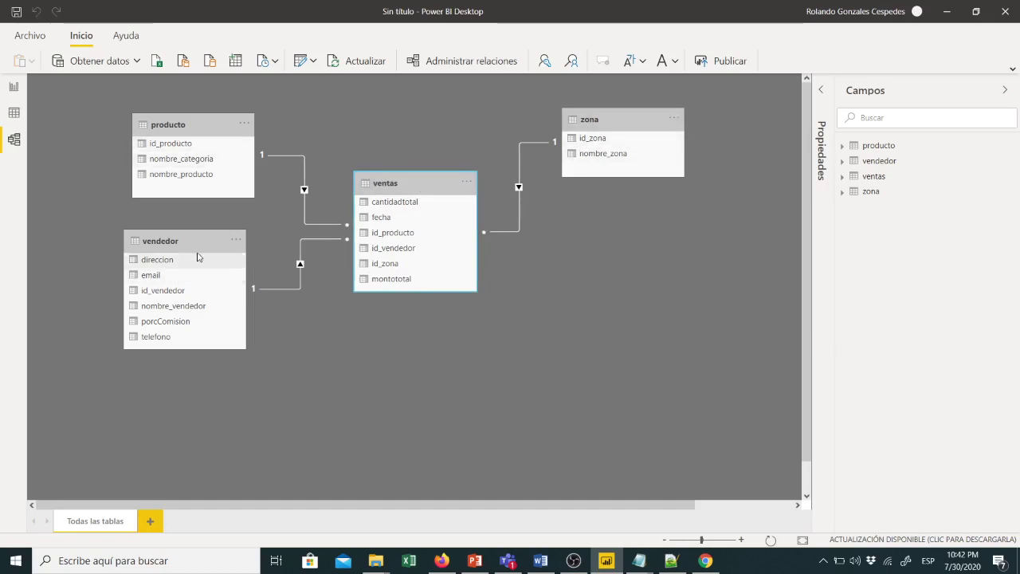
left_click_drag(196, 240, 199, 255)
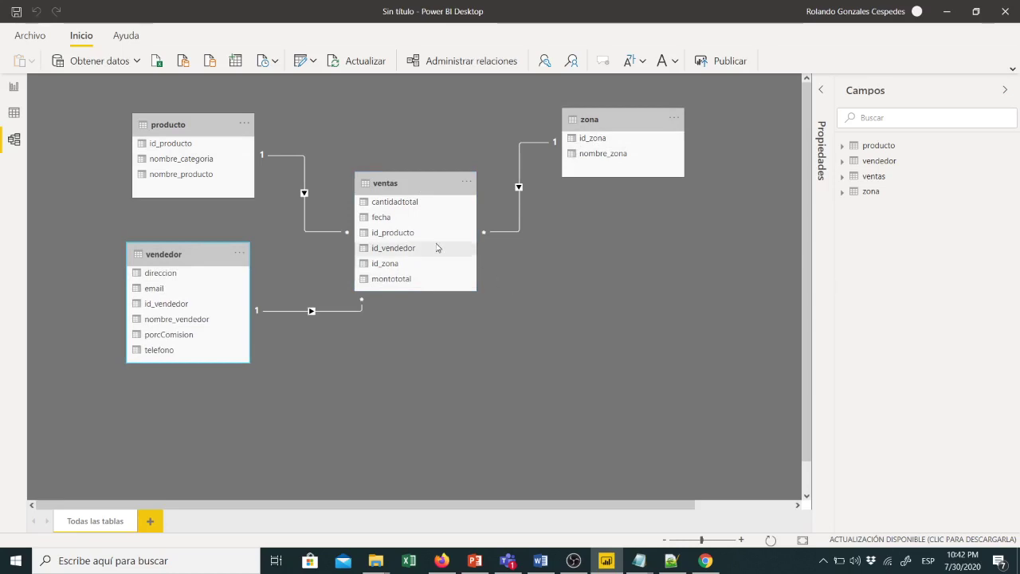
left_click(432, 185)
left_click(434, 185)
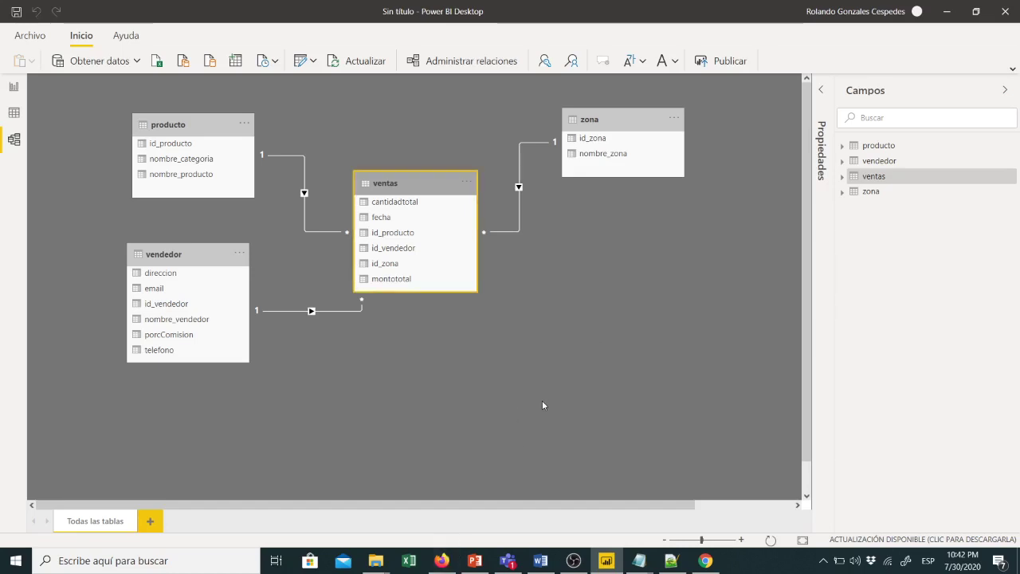
left_click(574, 280)
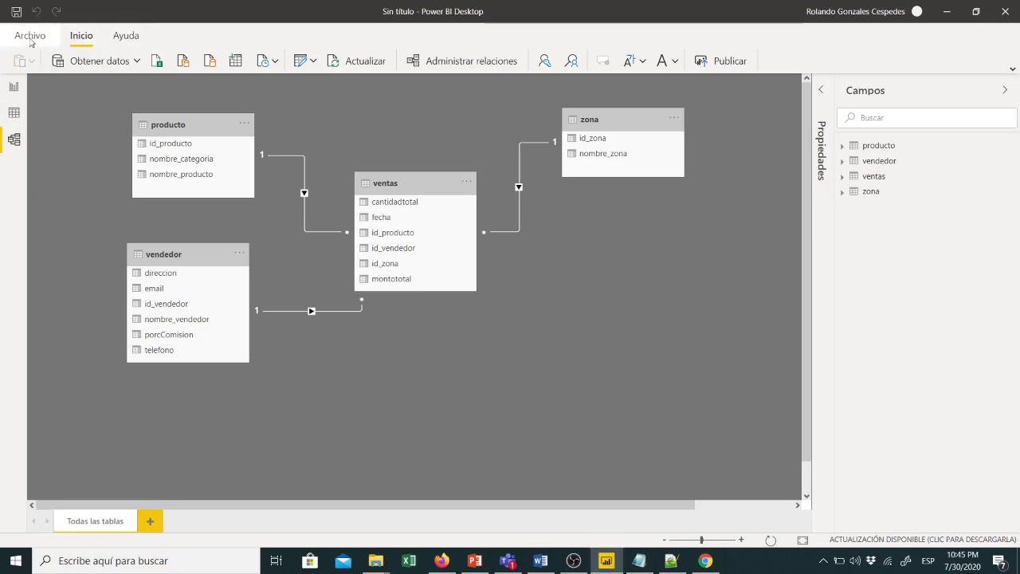
Create a new calculated table from the data view and name it Tiempo in its formula.
left_click(16, 116)
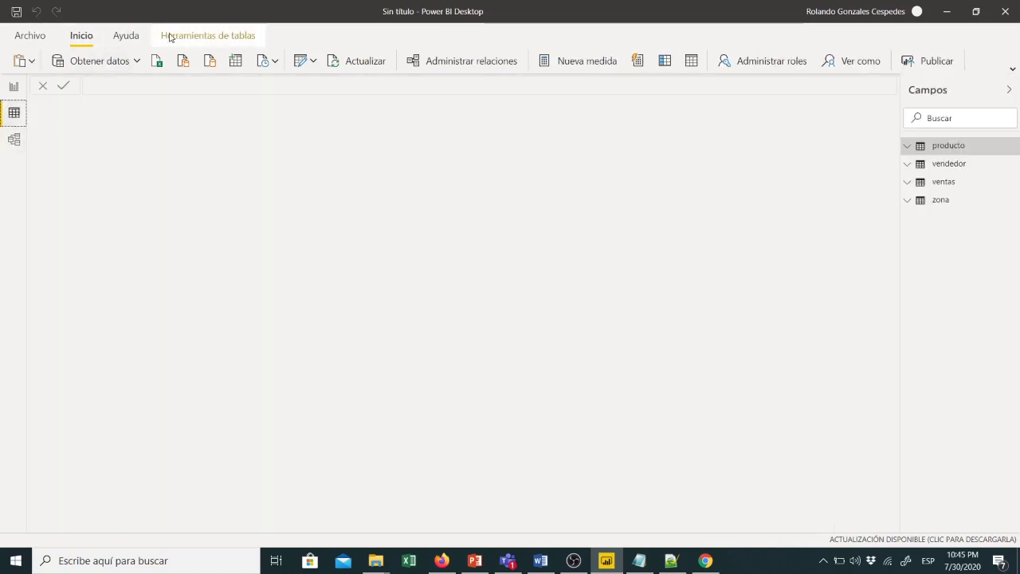
left_click(207, 37)
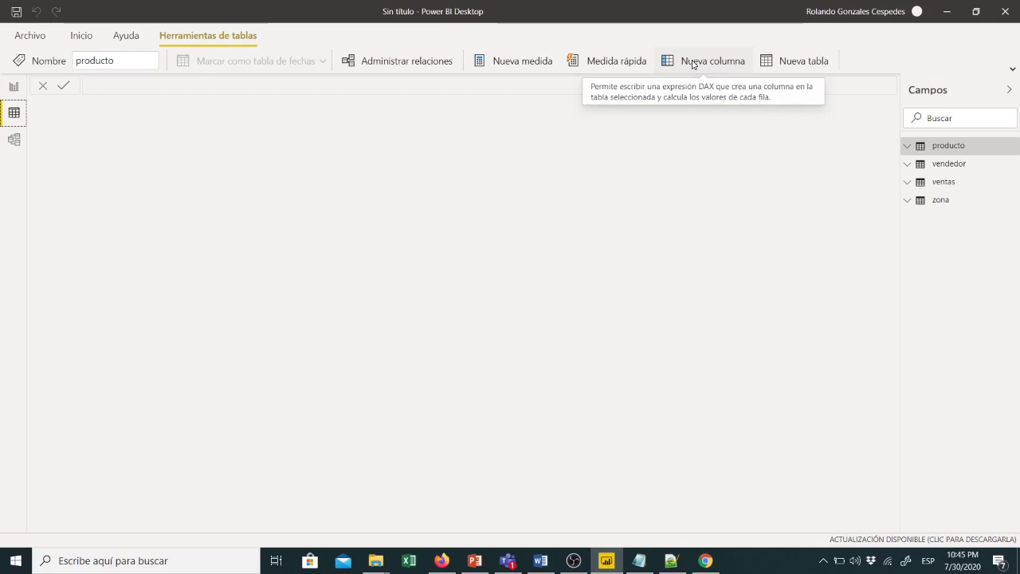
left_click(804, 64)
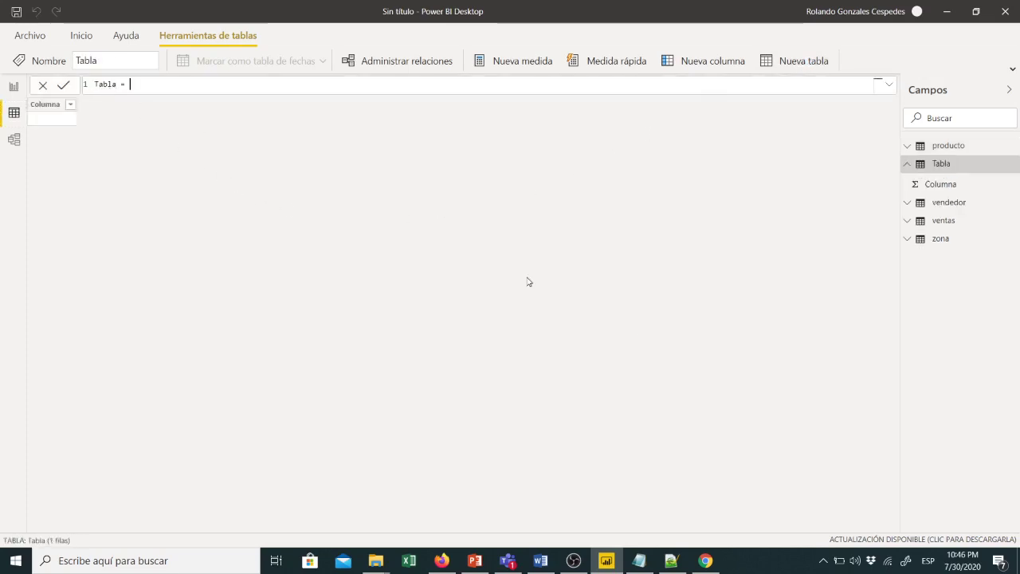
left_click(952, 165)
left_click(118, 84)
key("BackSpace")
key("BackSpace")
key("BackSpace")
key("BackSpace")
key("BackSpace")
type("Tiempo")
Switch to dimension_tiempo.txt in Notepad and examine the table name, the ADDCOLUMNS function and its enclosing parentheses.
left_click(639, 560)
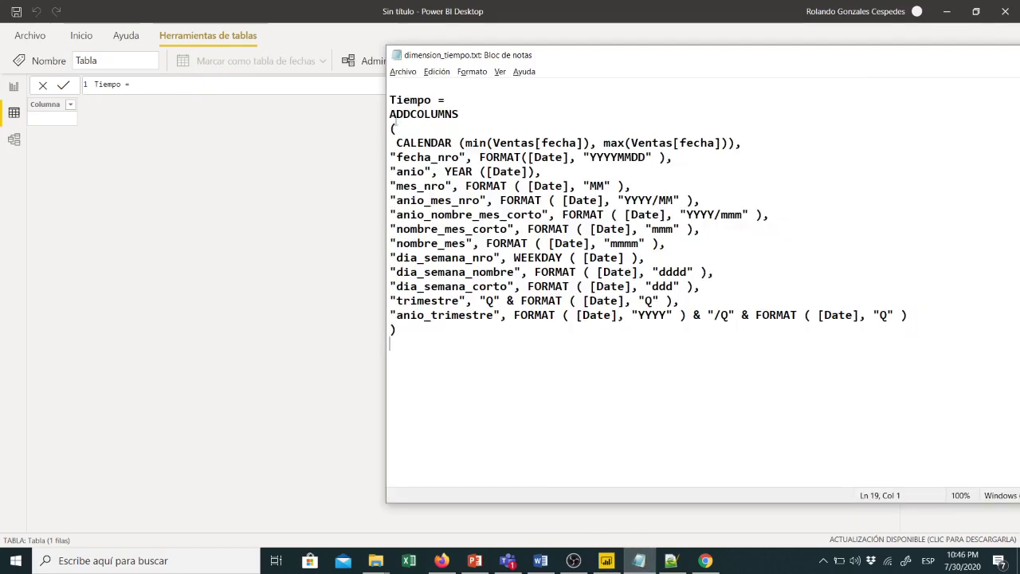
left_click(395, 127)
double_click(429, 99)
left_click_drag(437, 100, 455, 99)
left_click_drag(390, 114, 459, 114)
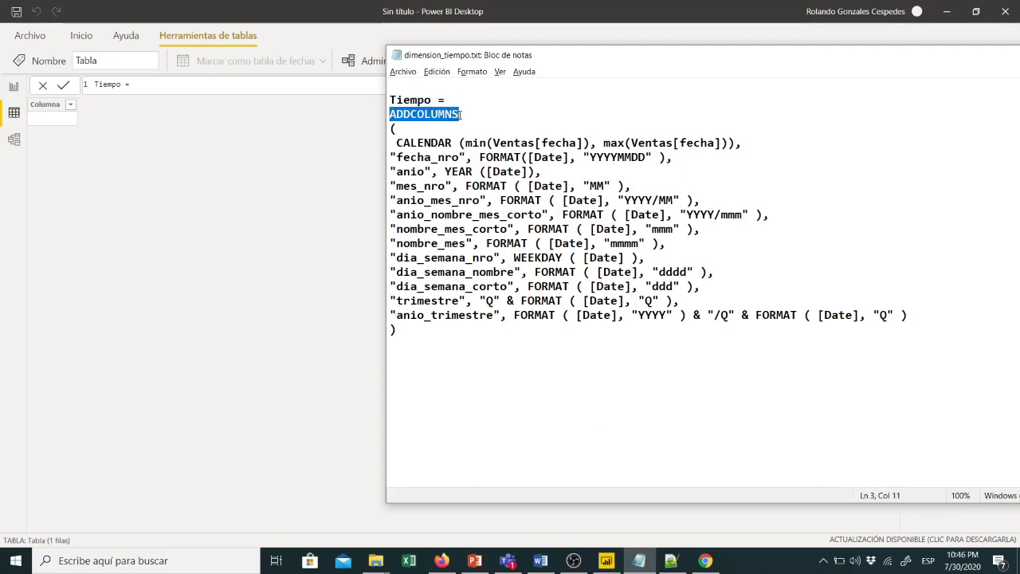
left_click(408, 130)
left_click(404, 332)
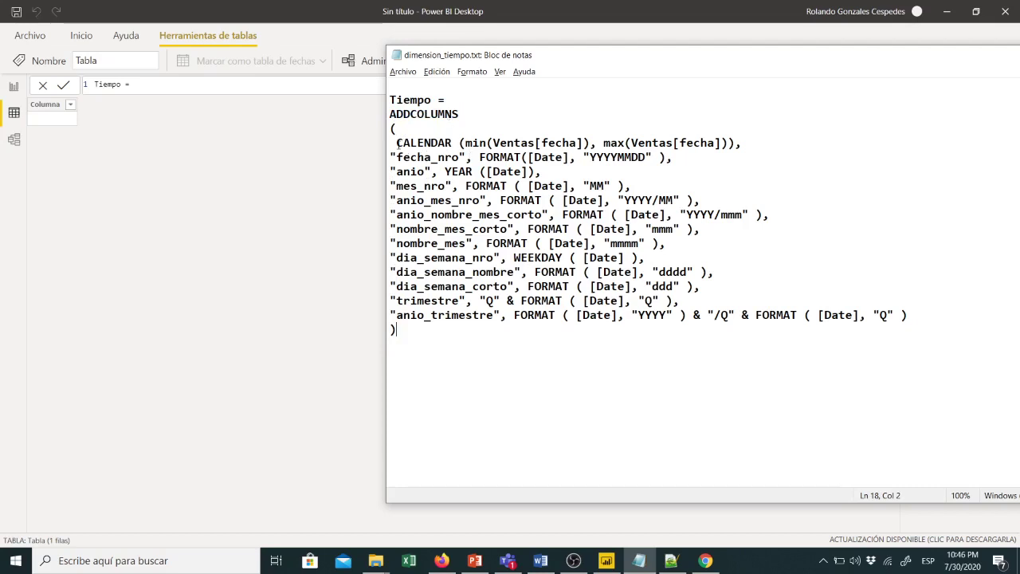
Examine the CALENDAR function and its min and max arguments based on Ventas[fecha].
left_click_drag(396, 143, 451, 148)
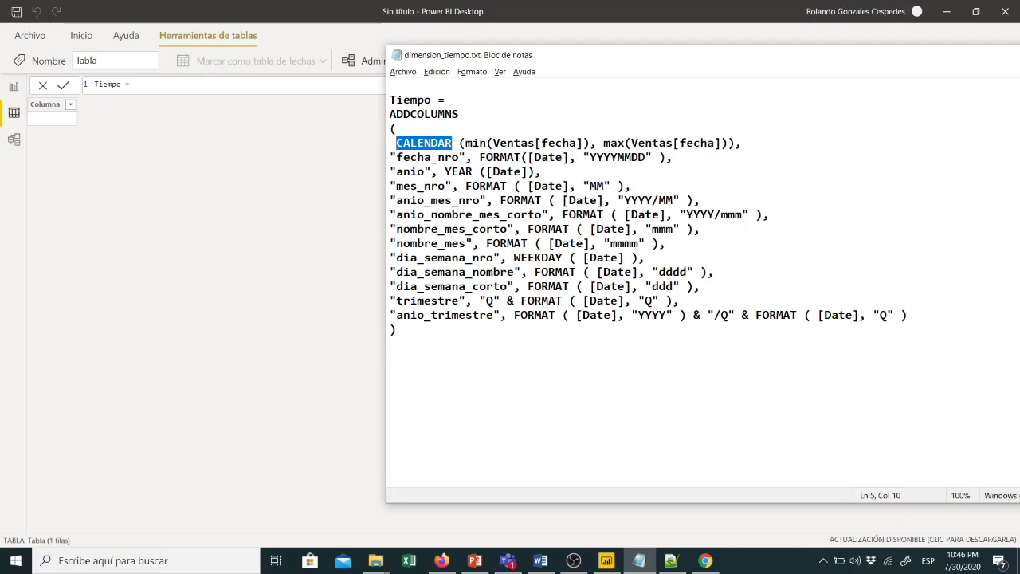
left_click_drag(493, 143, 529, 143)
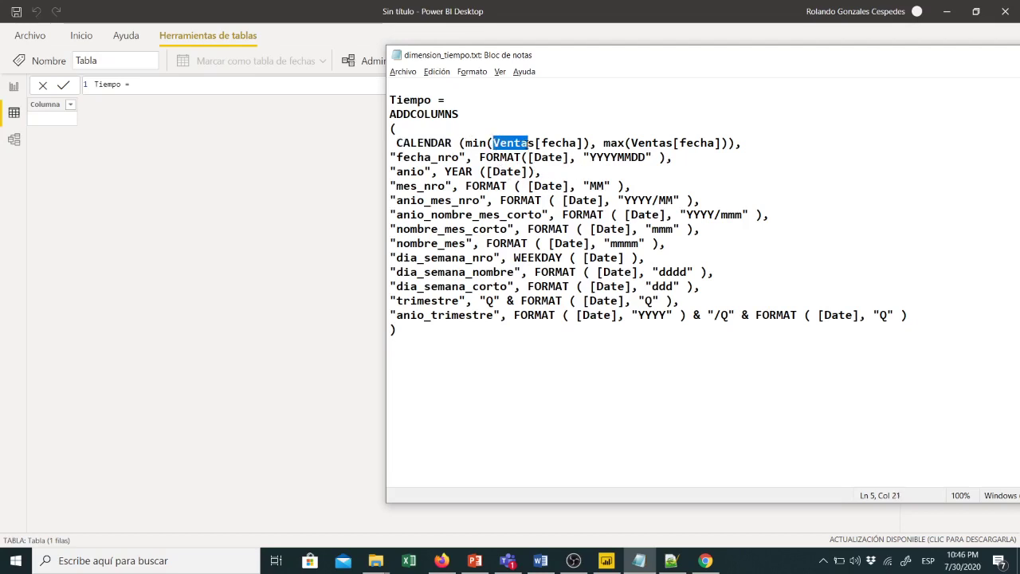
left_click(550, 143)
left_click_drag(466, 144, 730, 143)
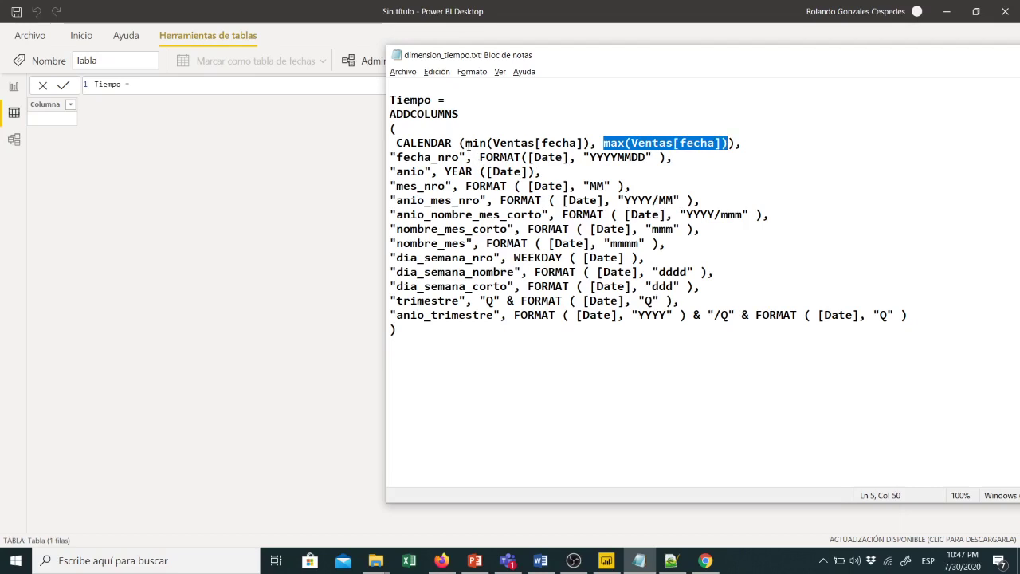
left_click_drag(467, 143, 535, 134)
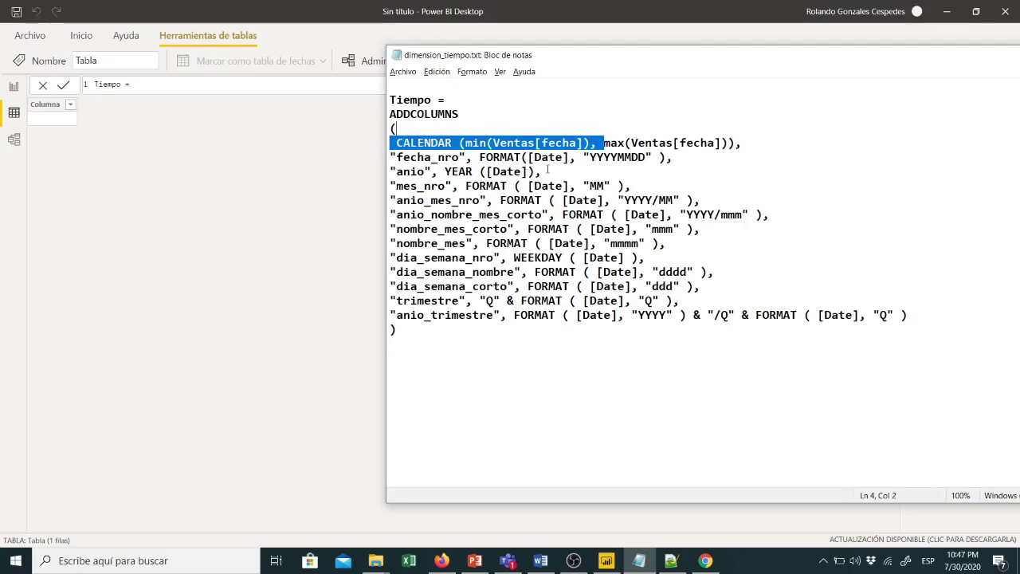
left_click(658, 150)
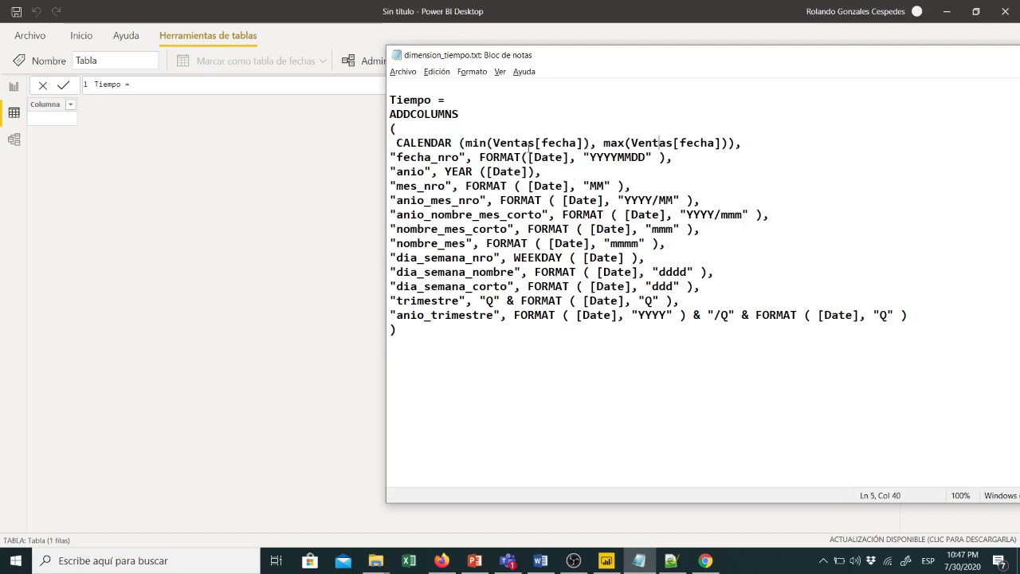
double_click(556, 143)
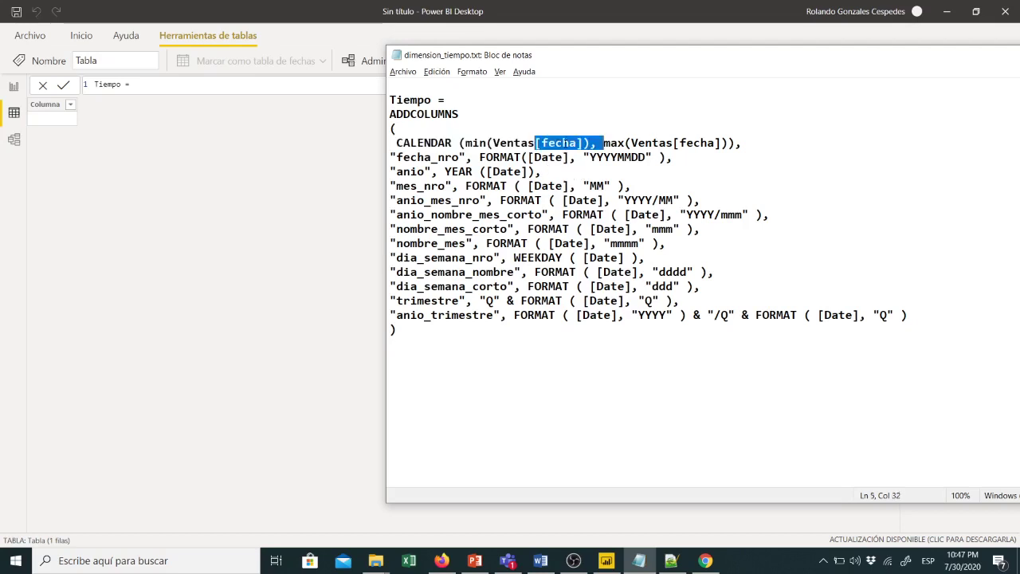
left_click(563, 143)
left_click_drag(577, 143, 542, 143)
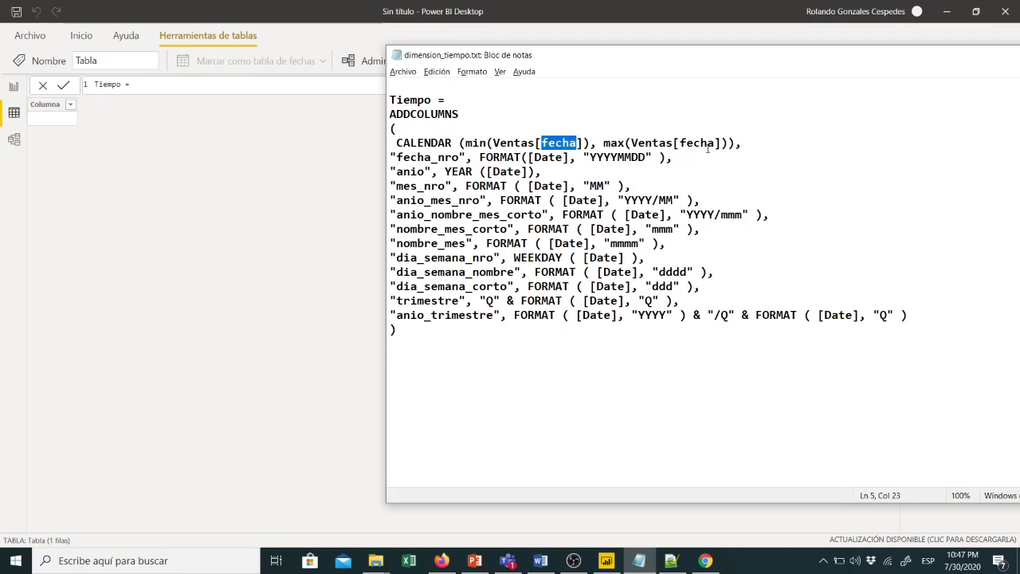
Compare the [Date] argument in the fecha_nro line with the full CALENDAR expression that generates the dates.
left_click(540, 157)
left_click(507, 171)
left_click_drag(520, 157, 585, 157)
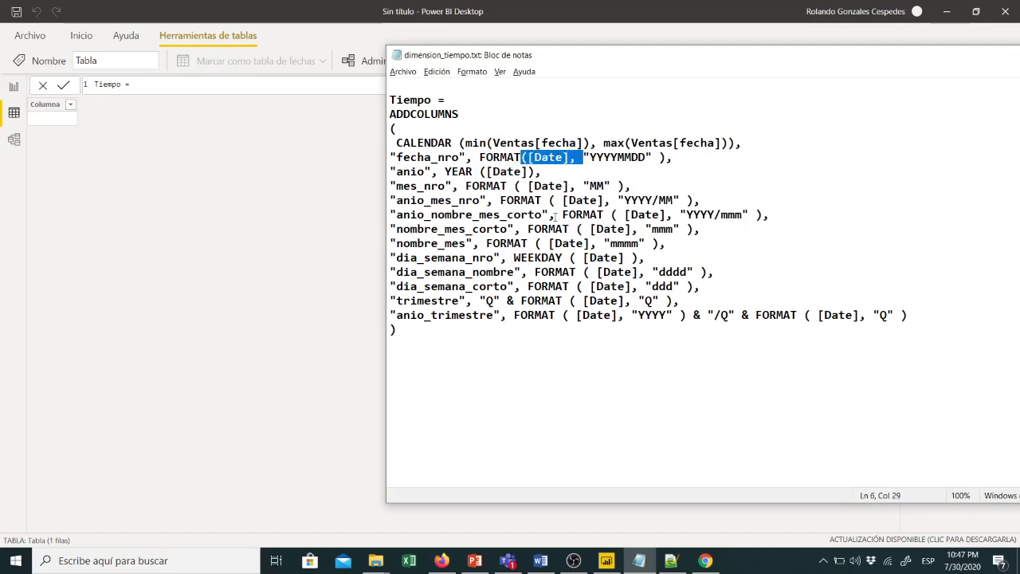
left_click(563, 143)
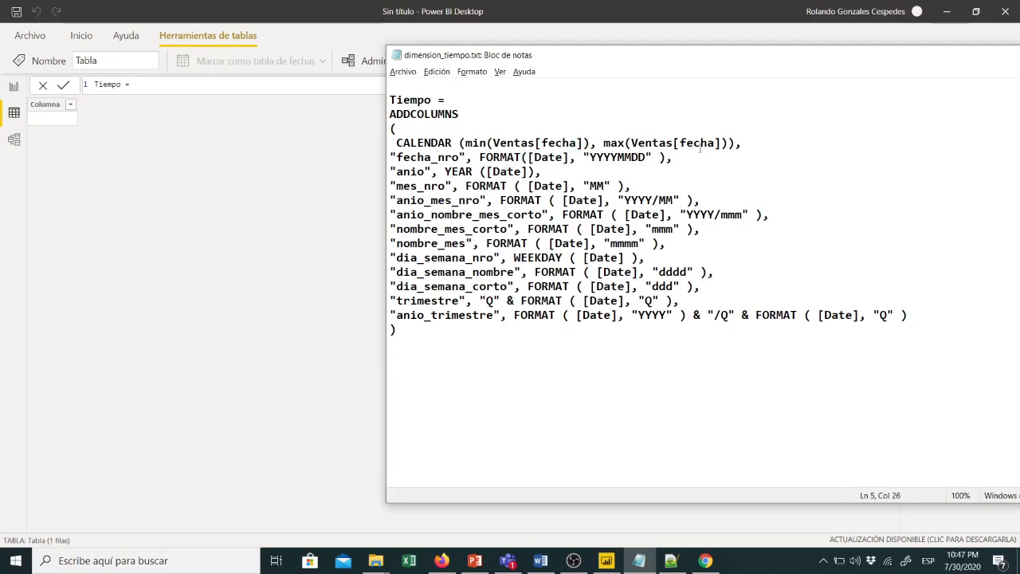
left_click_drag(491, 143, 521, 143)
mouse_move(396, 143)
left_mouse_down()
mouse_move(491, 143)
mouse_move(390, 143)
left_mouse_up()
left_click(734, 143, "shift")
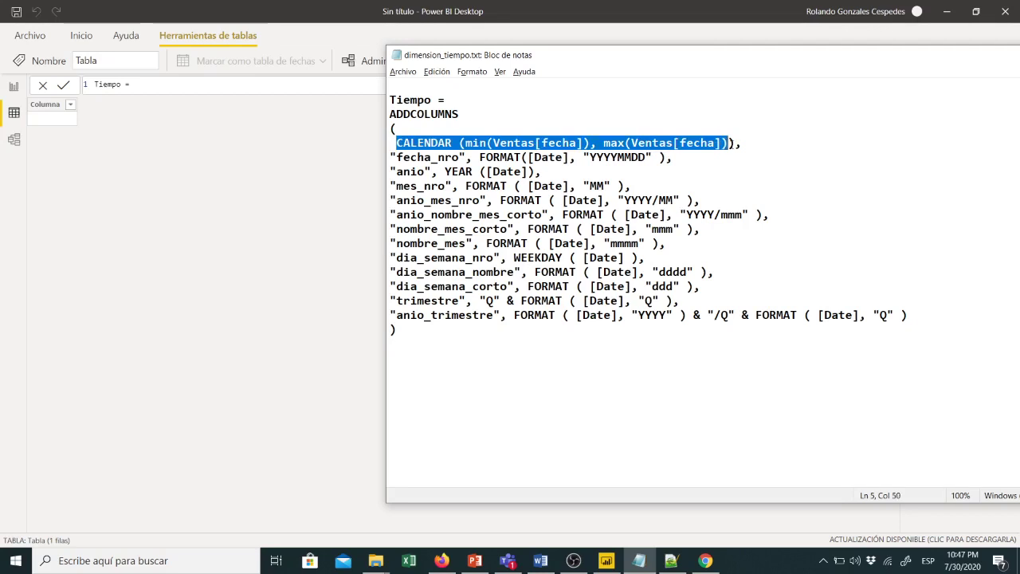
left_click(742, 142)
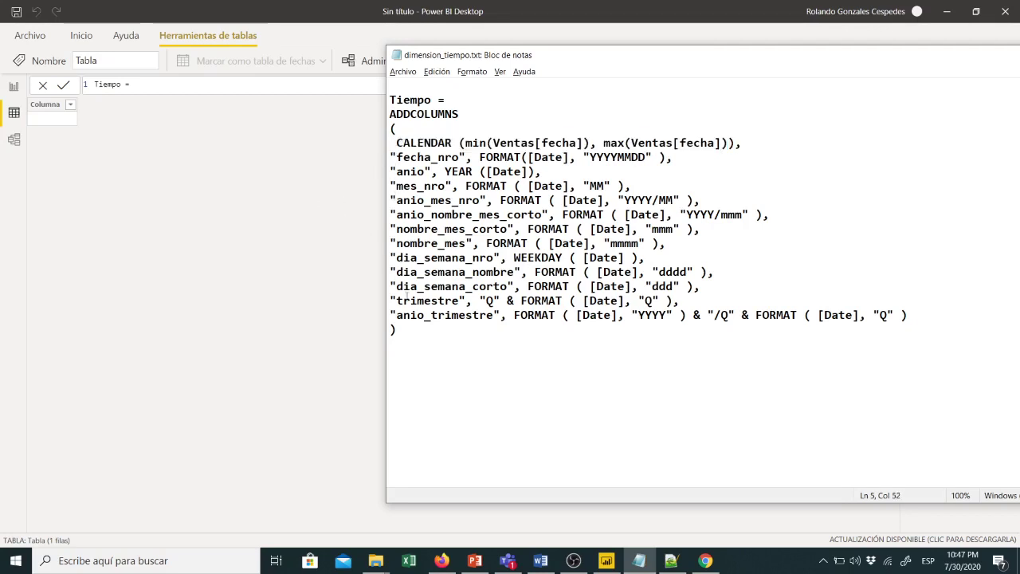
Examine the whole ADDCOLUMNS expression in dimension_tiempo.txt and its anio, nombre_mes and dia_semana_nro column definitions.
left_click_drag(402, 330, 381, 115)
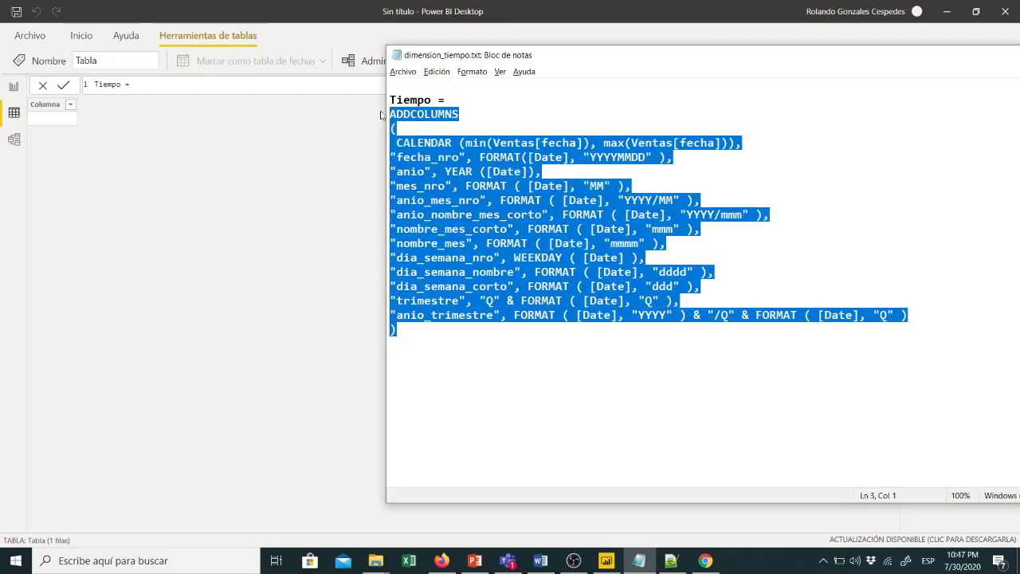
left_click(416, 183)
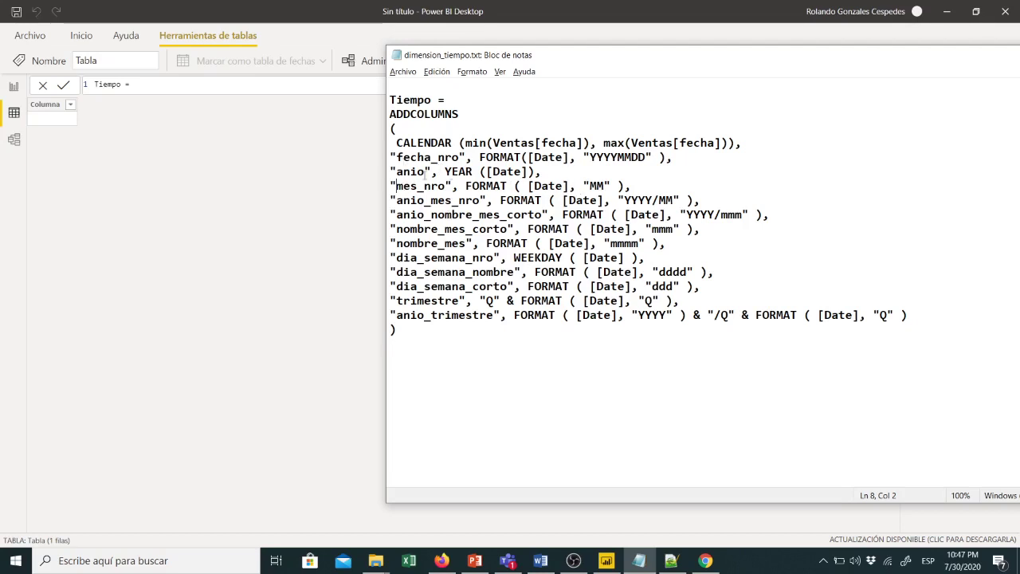
left_click_drag(542, 174, 389, 174)
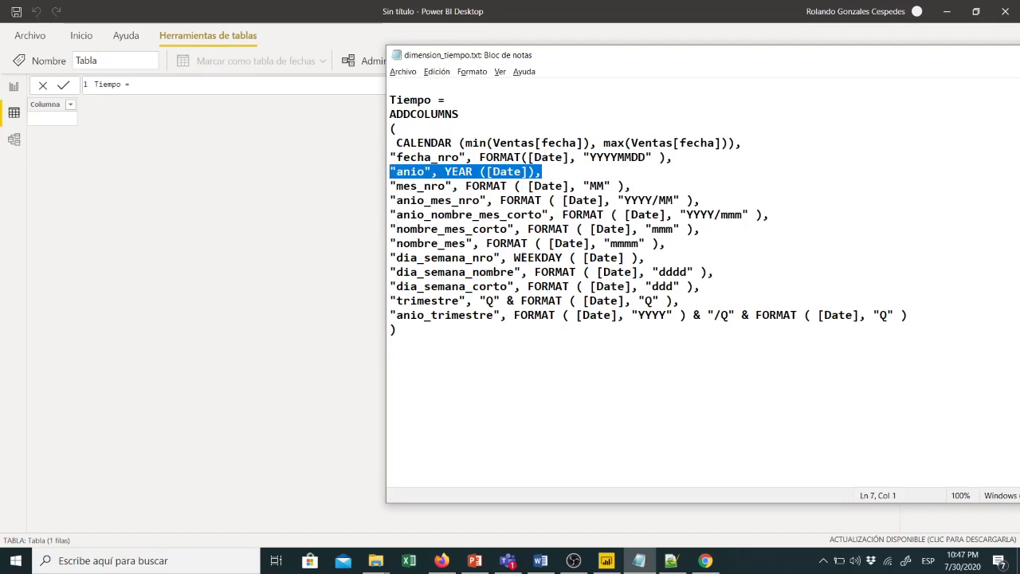
left_click_drag(666, 243, 390, 243)
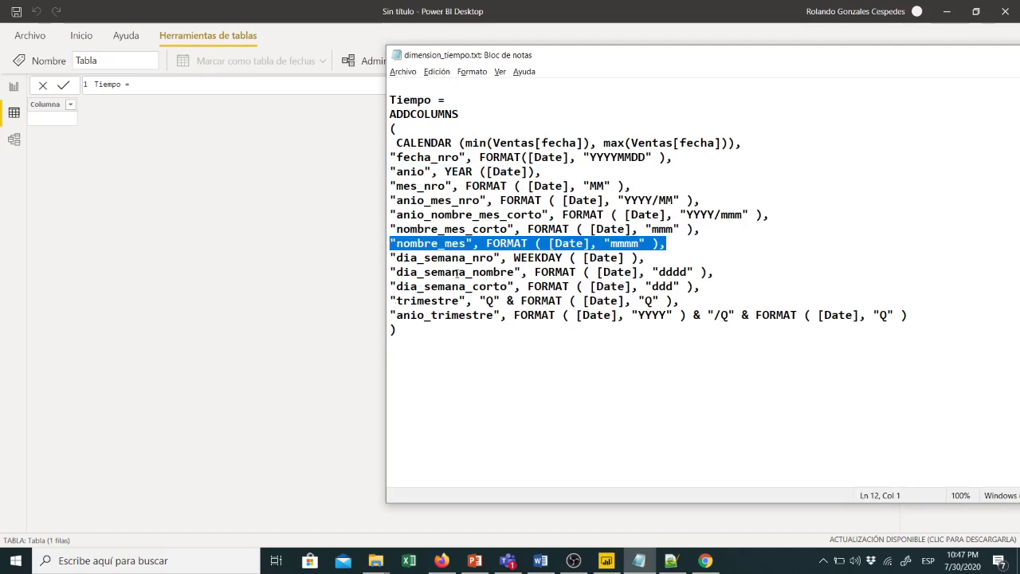
left_click_drag(646, 258, 390, 257)
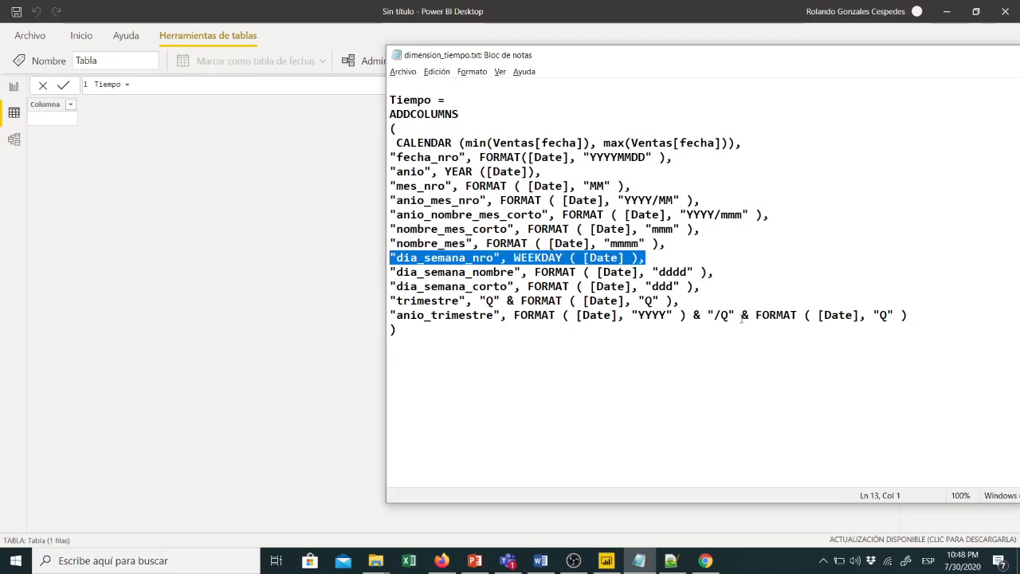
left_click(555, 176)
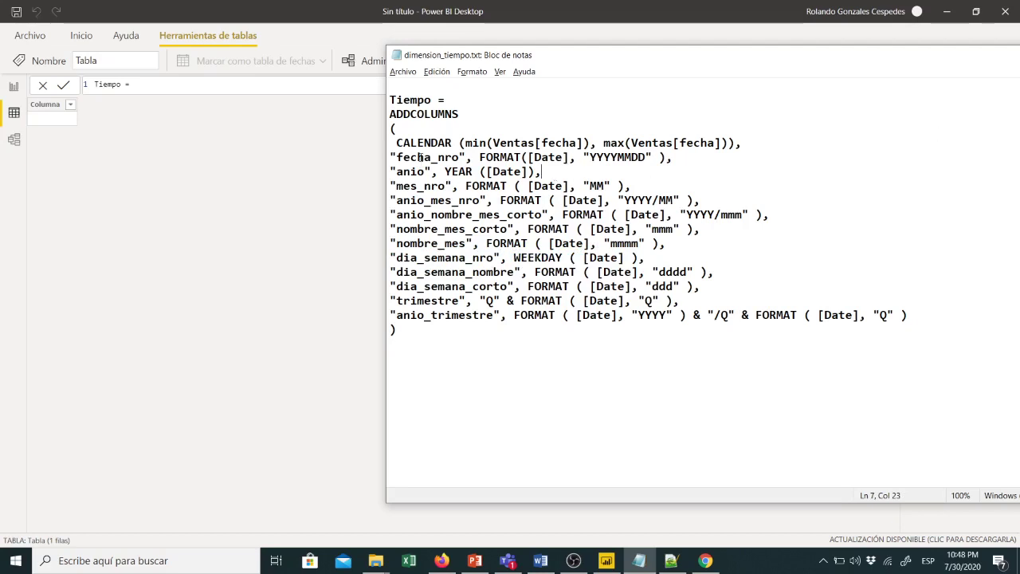
Examine the fecha_nro column name and the YYYYMMDD format string passed to its FORMAT function.
left_click_drag(395, 157, 439, 157)
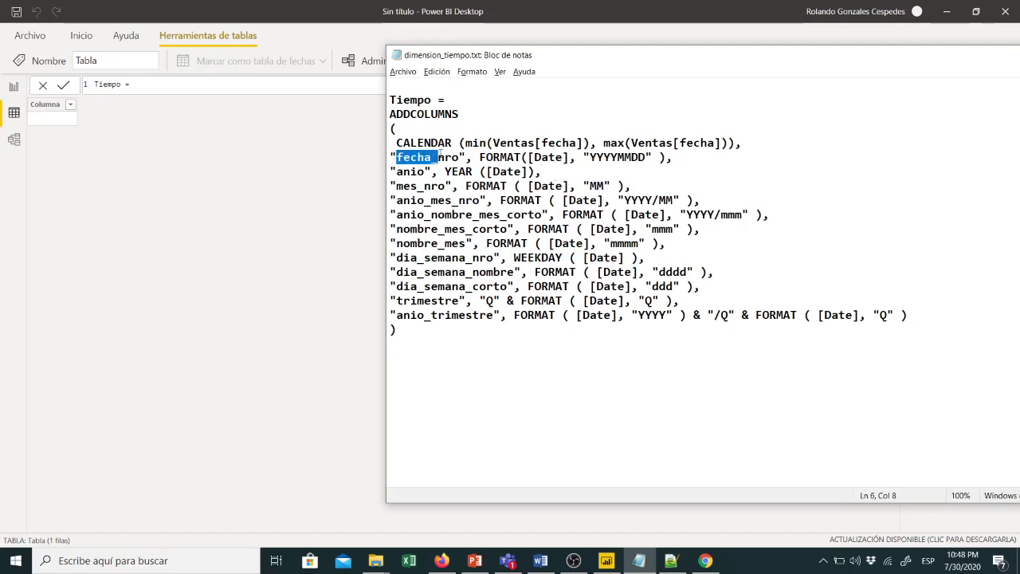
key("Right")
key("Right")
key("Right")
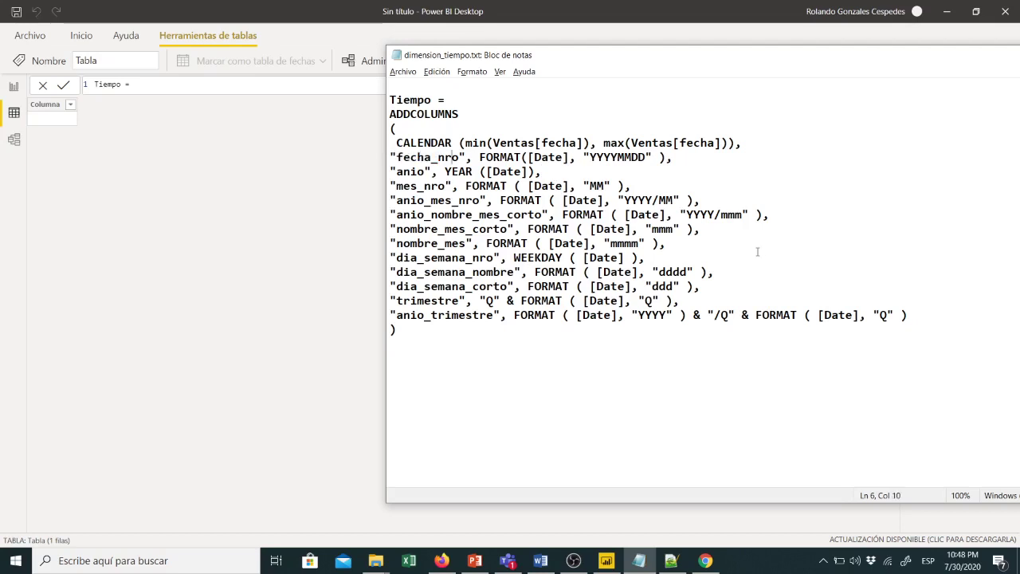
key("Right")
key("Right")
key("Right")
key("Right")
key("Right")
key("Right")
key("Right")
key("Right")
key("Right")
key("Right")
key("Right")
key("Right")
key("Left")
key("Left")
left_click_drag(590, 157, 646, 157)
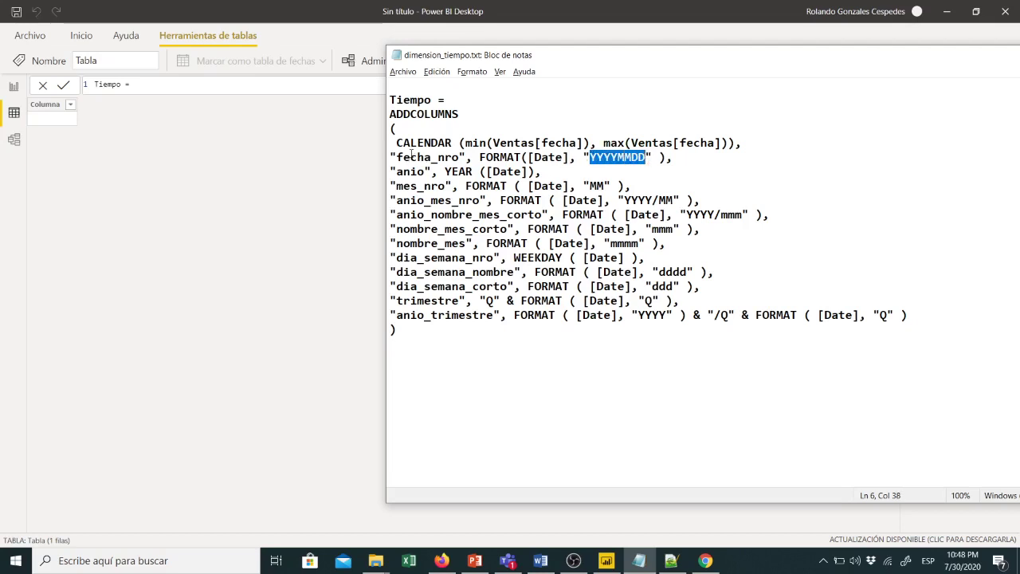
Try a slash in the YYYYMMDD format string of fecha_nro, and remove it again.
left_click(603, 157)
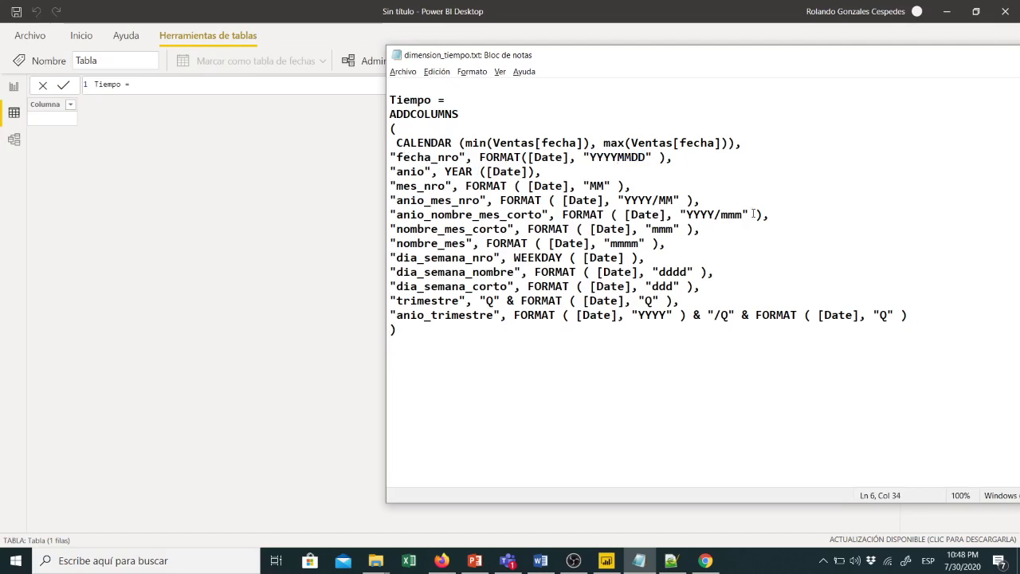
type("/")
key("BackSpace")
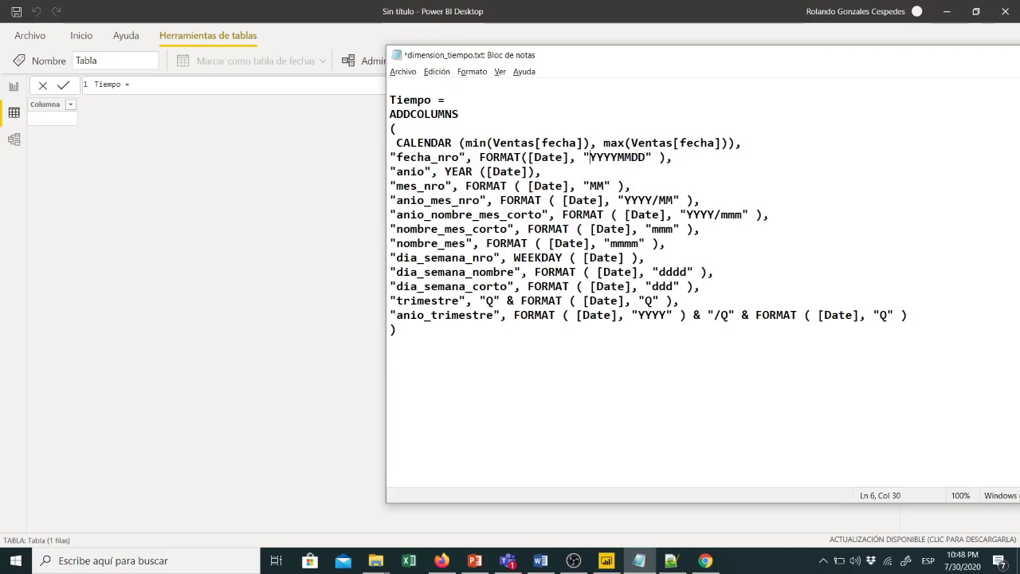
Go through the year, month and day parts of the fecha_nro format string and its FORMAT arguments.
key("Right")
key("Right")
key("Right")
key("Left")
key("Left")
key("Left")
key("Left")
key("Left")
key("Left")
key("Left")
key("Left")
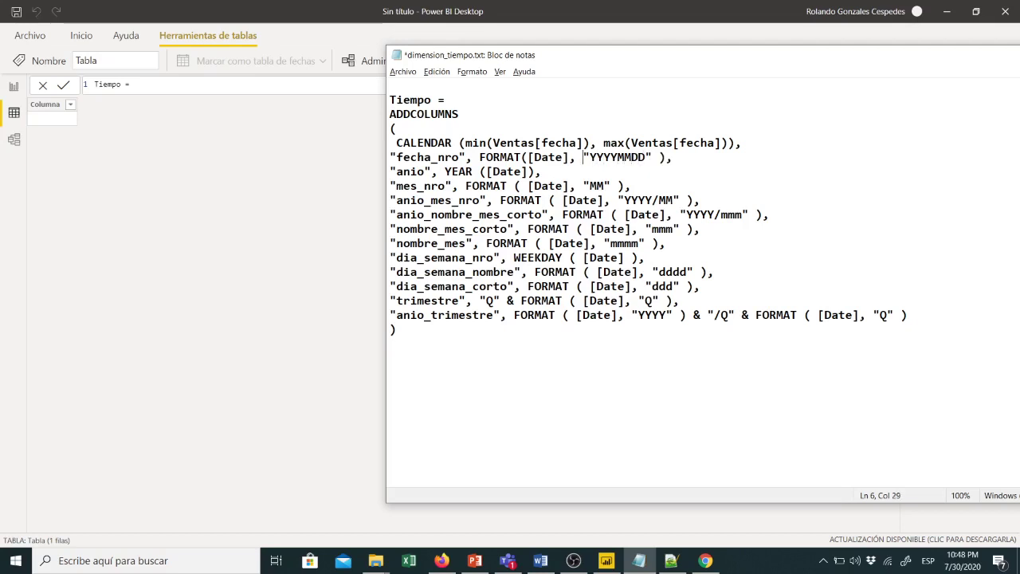
key("Right")
key("Right")
key("Right")
key("Right")
key("Right")
key("Right")
key("Right")
key("Left")
key("Left")
key("Left")
key("Left")
key("Left")
key("Left")
key("Left")
key("Left")
key("Left")
key("Left")
key("Left")
key("Left")
key("Left")
key("Left")
key("Left")
key("Left")
key("Left")
key("Left")
key("Left")
key("Left")
Examine the definitions from anio to anio_mes_nro, comparing the YEAR function with the MM and YYYY/MM formats.
key("Down")
key("Right")
key("Right")
key("Right")
key("Right")
key("Right")
key("Right")
key("Right")
key("Right")
key("Right")
key("Left")
key("Left")
key("Left")
key("Left")
key("Left")
key("Left")
key("Left")
key("Left")
key("Left")
key("Right")
key("Right")
key("Right")
key("Right")
key("Right")
key("Right")
key("Right")
key("Right")
key("Right")
key("Right")
key("Right")
key("Right")
key("Right")
key("Right")
key("Right")
key("Right")
key("Right")
key("Right")
key("Right")
key("Right")
key("Right")
key("Right")
key("Right")
key("Right")
key("Right")
key("Right")
key("Left")
key("Left")
key("Left")
key("Left")
key("Left")
key("Left")
key("Left")
key("Left")
key("Left")
key("Left")
key("Left")
key("Left")
key("Left")
key("Left")
key("Left")
Examine the anio_nombre_mes_corto definition and the YYYY/mmm format string in its FORMAT function.
key("Down")
key("Right")
key("Right")
key("Right")
key("Right")
key("Right")
key("Right")
key("Right")
key("Right")
key("Right")
key("Right")
key("Right")
key("Right")
key("Right")
key("Right")
key("Right")
key("Right")
key("Right")
key("Right")
key("Right")
key("Right")
key("Right")
key("Right")
key("Right")
key("Right")
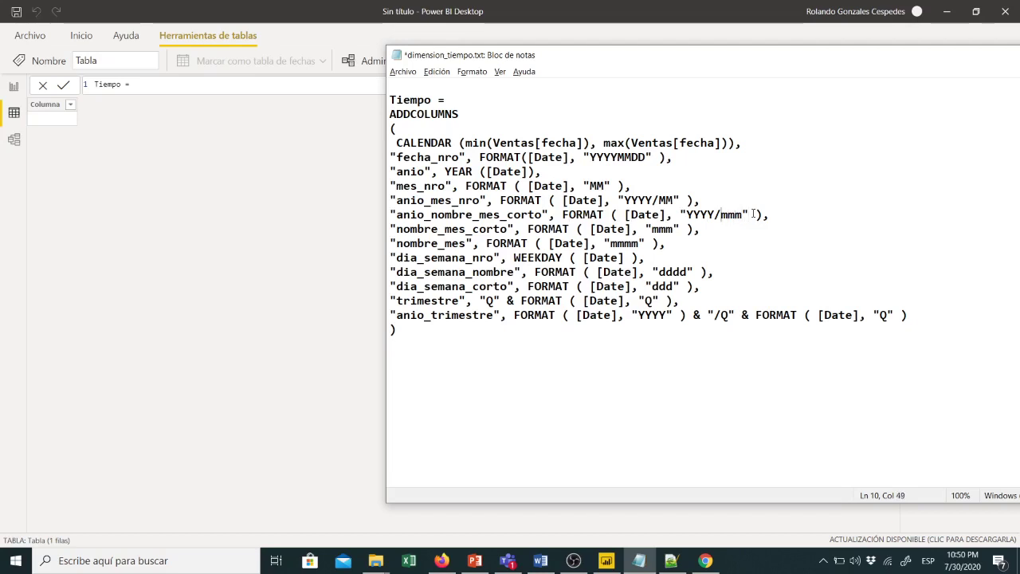
Review the anio_mes_nro definition and its YYYY/MM format string again, back to the column name.
key("Up")
key("Left")
key("Left")
key("Left")
key("Left")
key("Left")
key("Left")
key("Left")
key("Left")
key("Left")
key("Left")
key("Left")
key("Left")
key("Left")
key("Left")
key("Left")
key("Left")
key("Left")
key("Left")
key("Left")
key("Left")
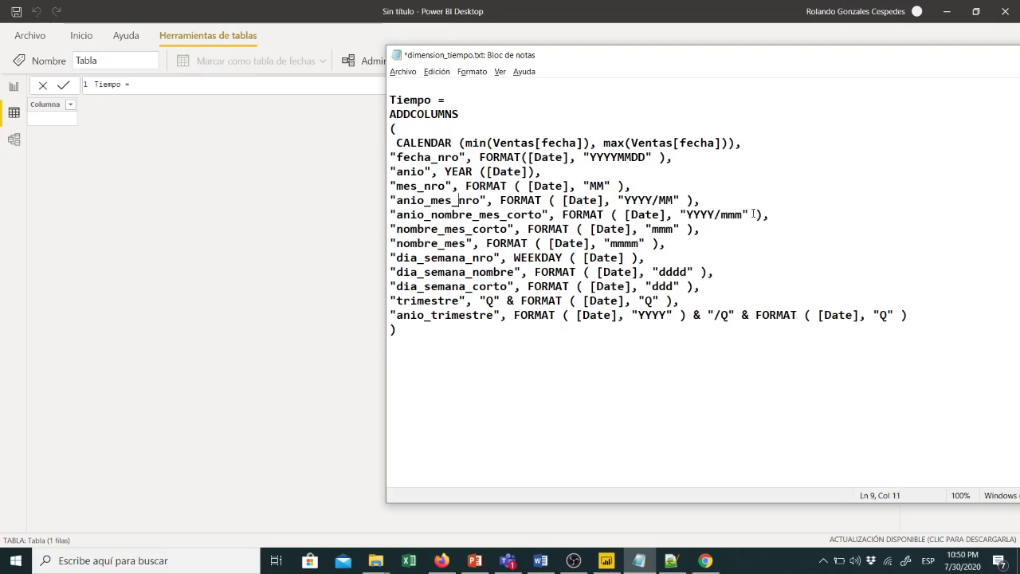
Go through the anio_nombre_mes_corto definition once more, comparing its year and short month name with anio_mes_nro.
key("Down")
key("Right")
key("Right")
key("Right")
key("Right")
key("Right")
key("Right")
key("Right")
key("Right")
key("Right")
key("Right")
key("Right")
key("Right")
key("Right")
key("Right")
key("Right")
key("Right")
key("Right")
key("Right")
key("Right")
key("Right")
key("Right")
key("Right")
key("Right")
key("Right")
key("Right")
key("Right")
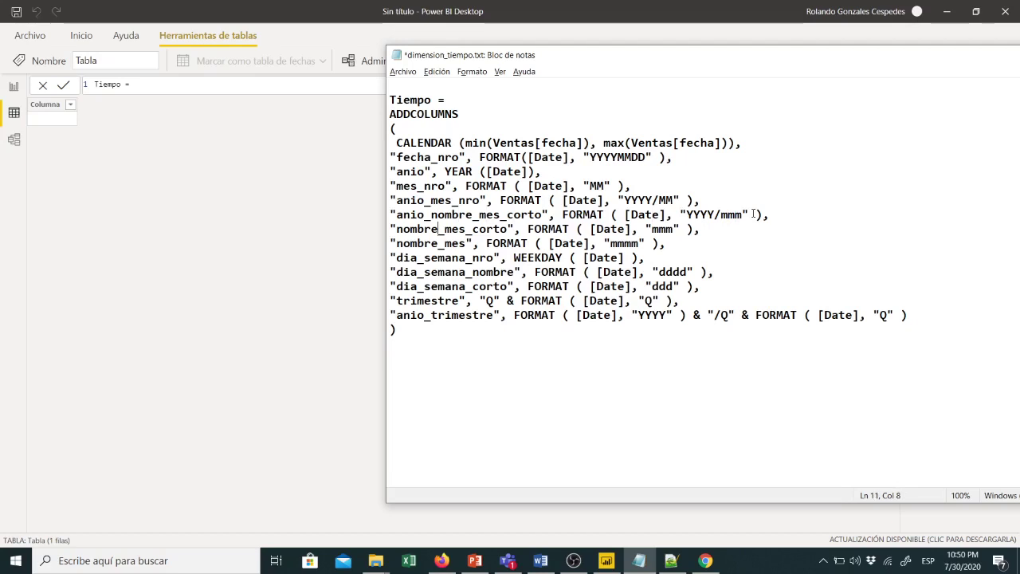
Examine the nombre_mes_corto definition, from the column name to the mmm format string of its FORMAT function.
key("Right")
key("Right")
key("Right")
key("Right")
key("Right")
key("Right")
key("Up")
key("Down")
key("Right")
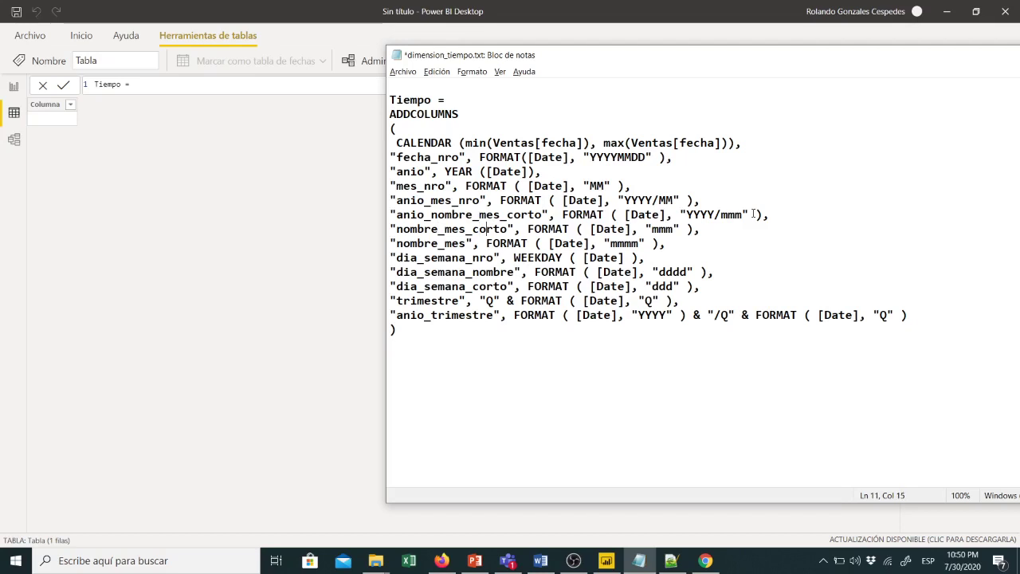
key("Right")
key("Right")
key("Right")
key("Right")
key("Right")
key("Right")
key("Right")
key("Right")
key("Right")
key("Right")
key("Right")
key("Right")
key("Right")
key("Right")
key("Right")
key("Right")
key("Right")
key("Right")
key("Right")
key("Right")
Examine the nombre_mes definition and the mmmm format string used for the full month name.
key("Down")
key("Left")
key("Left")
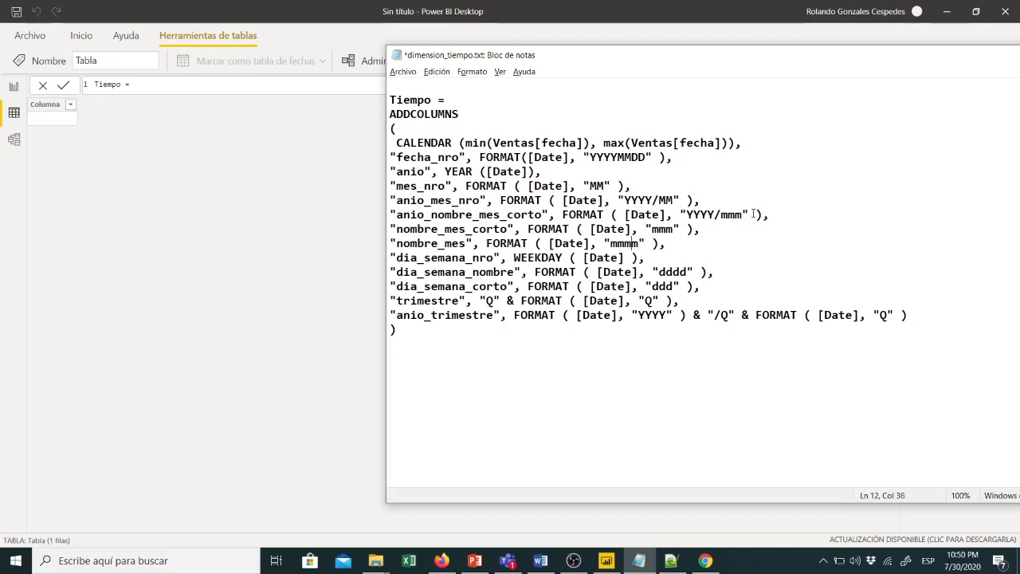
key("Right")
key("Right")
key("Left")
key("Left")
key("Left")
key("Left")
key("Left")
key("Left")
key("Left")
key("Left")
key("Left")
key("Left")
key("Left")
key("Left")
key("Left")
key("Left")
key("Left")
key("Left")
key("Left")
key("Left")
key("Left")
key("Left")
key("Left")
key("Left")
key("Left")
key("Left")
key("Left")
Examine the dia_semana_nro definition and the WEEKDAY function applied to the Date column.
key("Down")
key("Right")
key("Right")
key("Right")
key("Right")
key("Right")
key("Right")
key("Right")
key("Right")
key("Right")
key("Right")
key("Right")
key("Right")
key("Right")
key("Right")
key("Right")
key("Right")
key("Right")
key("Right")
key("Right")
key("Right")
key("Right")
key("Right")
key("Right")
key("Right")
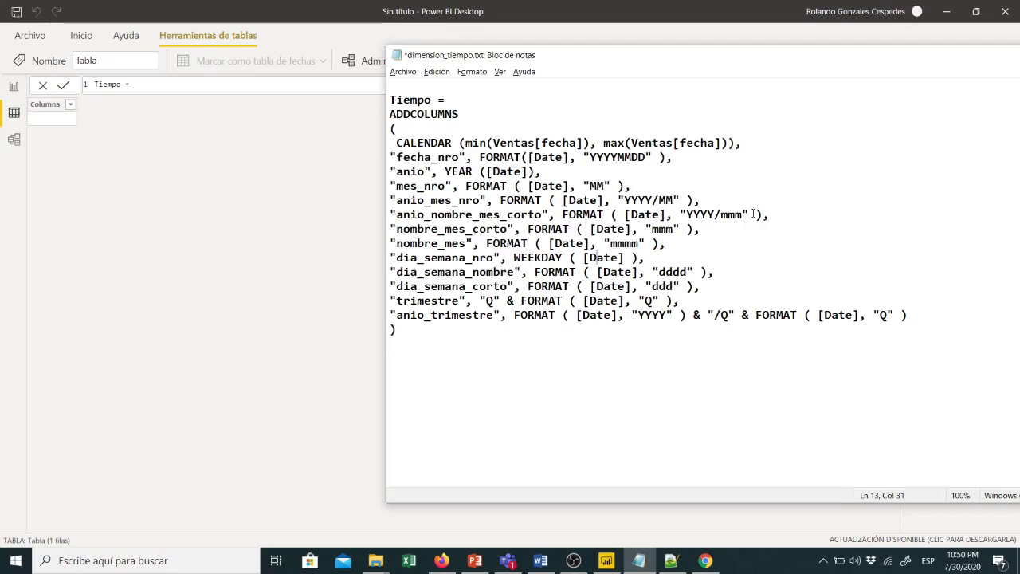
Examine the dia_semana_nombre definition and the dddd format string used for the full weekday name.
key("Right")
key("Right")
key("Right")
key("Right")
key("Right")
key("Right")
key("Right")
key("Right")
key("Right")
key("Right")
key("Right")
key("Right")
key("Right")
key("Right")
key("Right")
key("Right")
key("Right")
key("Right")
key("Right")
key("Right")
key("Right")
key("Right")
key("Right")
key("Right")
key("Right")
key("Right")
key("Right")
key("Right")
key("Right")
key("Right")
key("Right")
key("Right")
key("Left")
key("Left")
key("Left")
key("Left")
key("Left")
key("Left")
key("Left")
key("Left")
key("Left")
key("Left")
key("Left")
key("Left")
key("Left")
key("Left")
key("Left")
key("Left")
key("Left")
key("Left")
key("Left")
key("Left")
key("Left")
key("Left")
key("Left")
Examine the dia_semana_corto definition, which formats Date as a short weekday name with ddd.
key("Down")
key("Right")
key("Right")
key("Right")
key("Right")
key("Right")
key("Right")
key("Right")
key("Right")
key("Right")
key("Right")
key("Right")
key("Right")
key("Right")
key("Right")
key("Left")
key("Left")
key("Left")
key("Left")
key("Left")
key("Right")
key("Right")
Examine the trimestre definition, from the "Q" prefix to the FORMAT function that extracts the quarter from Date.
key("Down")
key("Right")
key("Right")
key("Right")
key("Right")
key("Right")
key("Right")
key("Right")
key("Right")
key("Right")
key("Right")
key("Right")
key("Right")
key("Right")
key("Right")
key("Right")
key("Right")
key("Right")
key("Right")
key("Right")
key("Right")
key("Right")
key("Right")
key("Left")
key("Left")
key("Left")
key("Left")
key("Left")
key("Left")
key("Left")
key("Left")
key("Left")
key("Left")
key("Left")
key("Left")
key("Left")
key("Left")
key("Left")
key("Left")
key("Left")
key("Left")
key("Left")
Copy the whole Tiempo formula from dimension_tiempo.txt, switch to Power BI Desktop and replace the unfinished "Tiempo =" formula with it.
left_click_drag(408, 329, 389, 100)
right_click(421, 164)
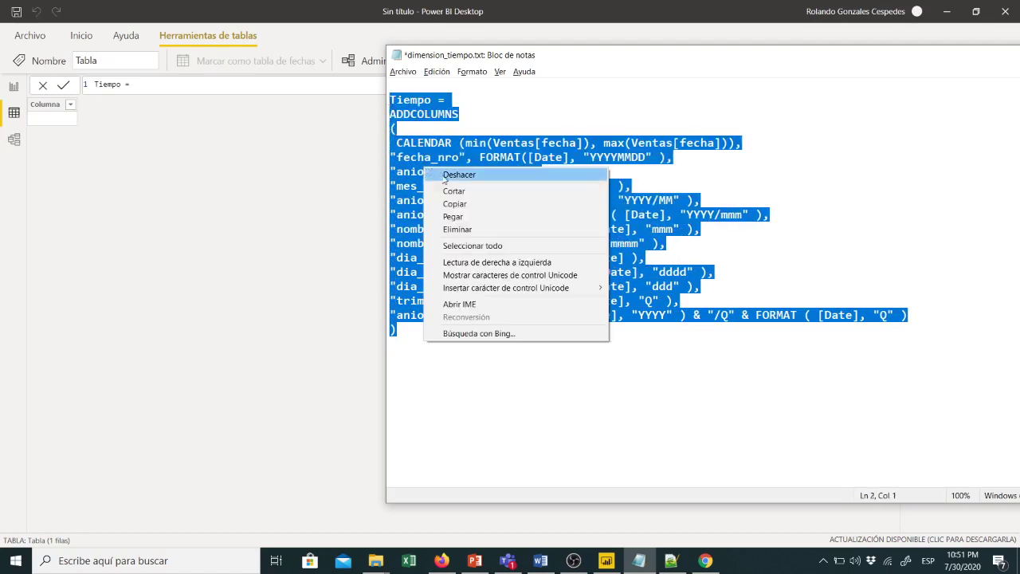
left_click(451, 200)
left_click(319, 172)
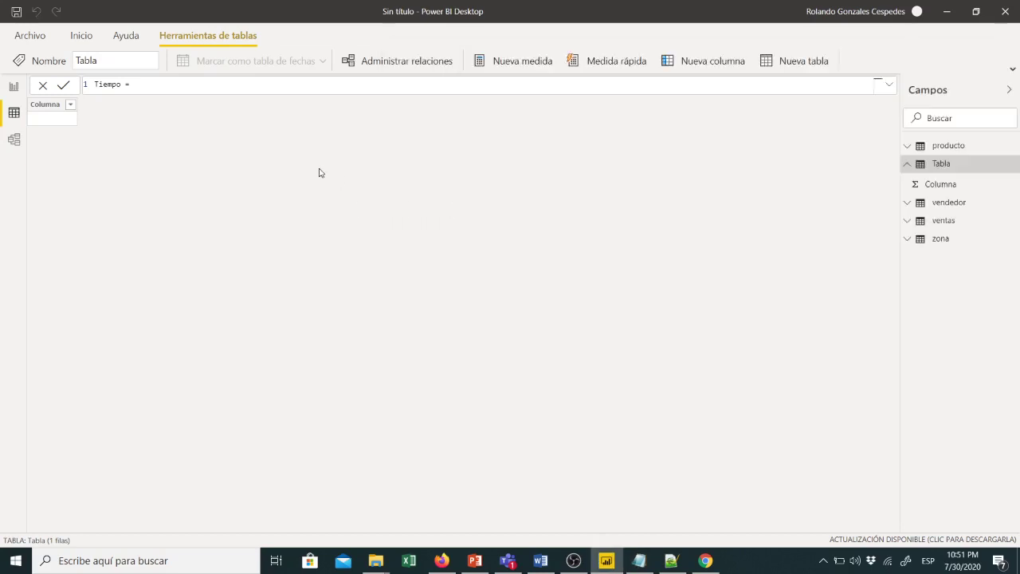
key("Return")
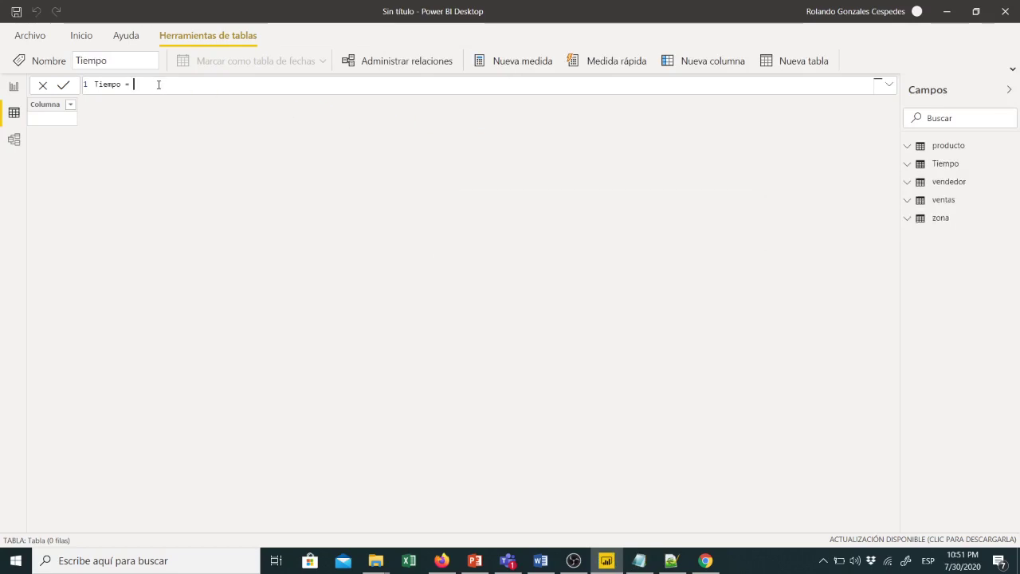
left_click_drag(158, 84, 71, 91)
key("ctrl+v")
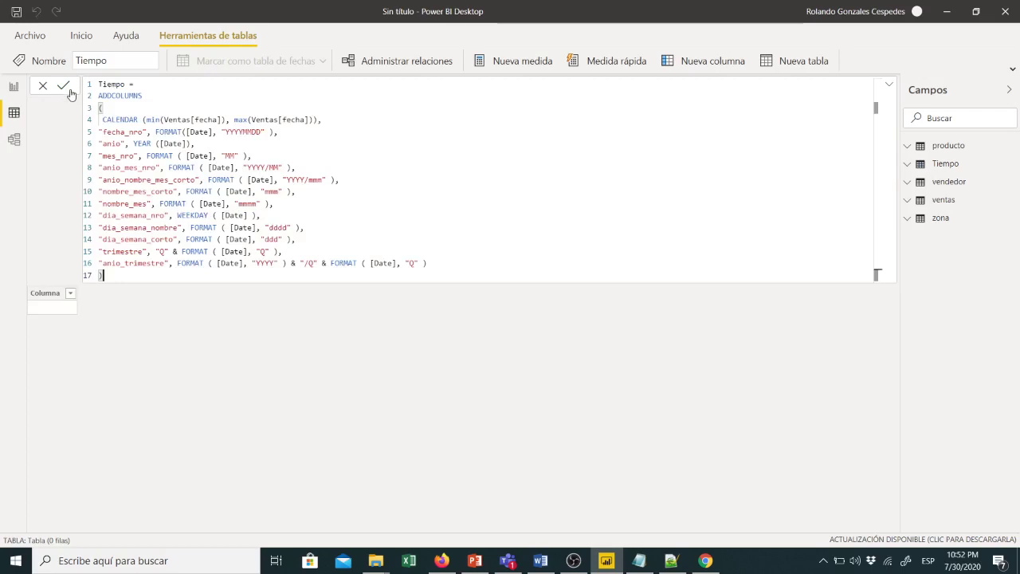
Check the pasted formula from the Tiempo name to its closing parenthesis and commit it to generate the date table.
double_click(114, 84)
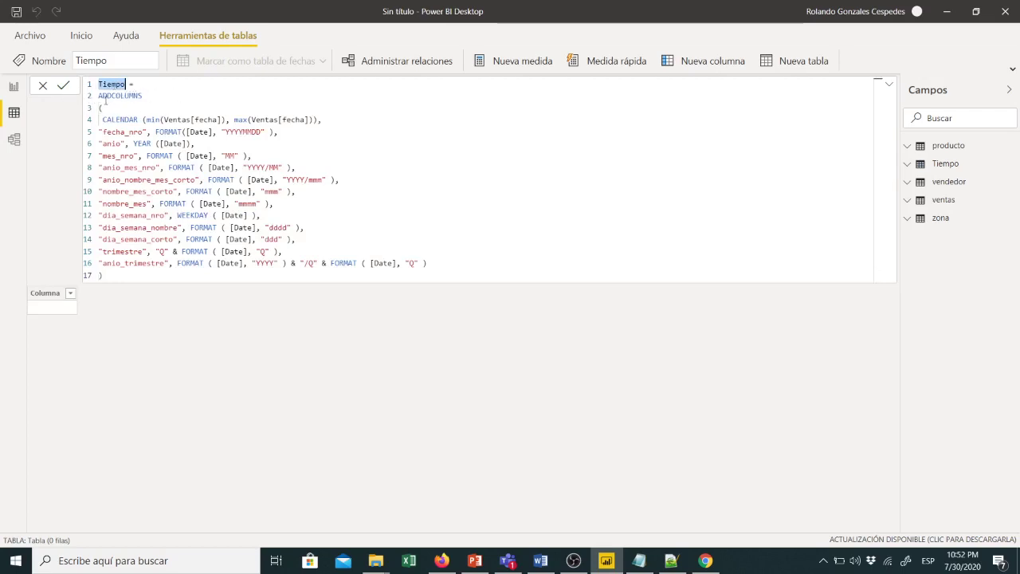
left_click(104, 275)
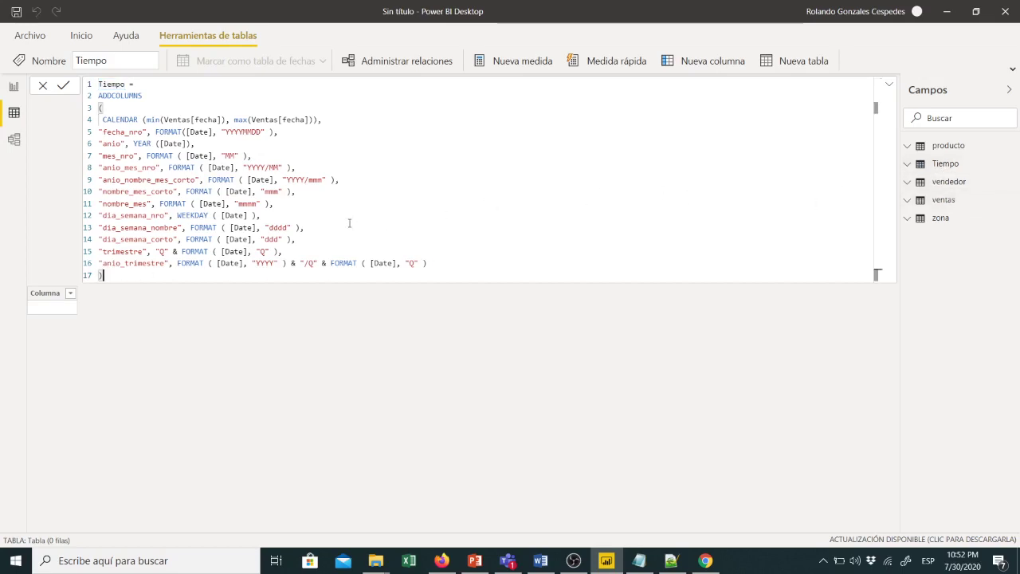
left_click(64, 88)
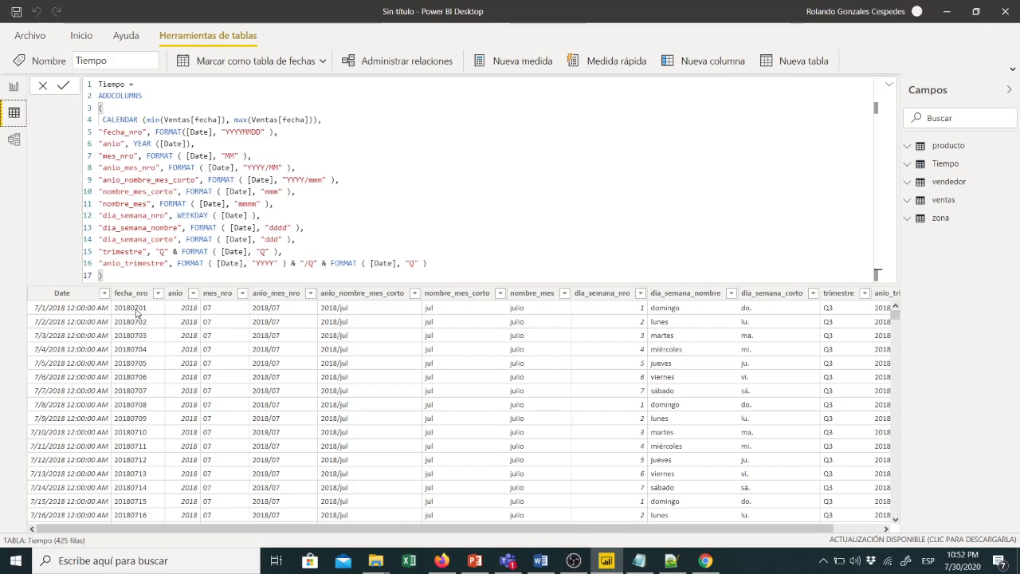
Inspect the fecha_nro, anio and mes_nro columns of the Tiempo table across its rows.
left_click(137, 312)
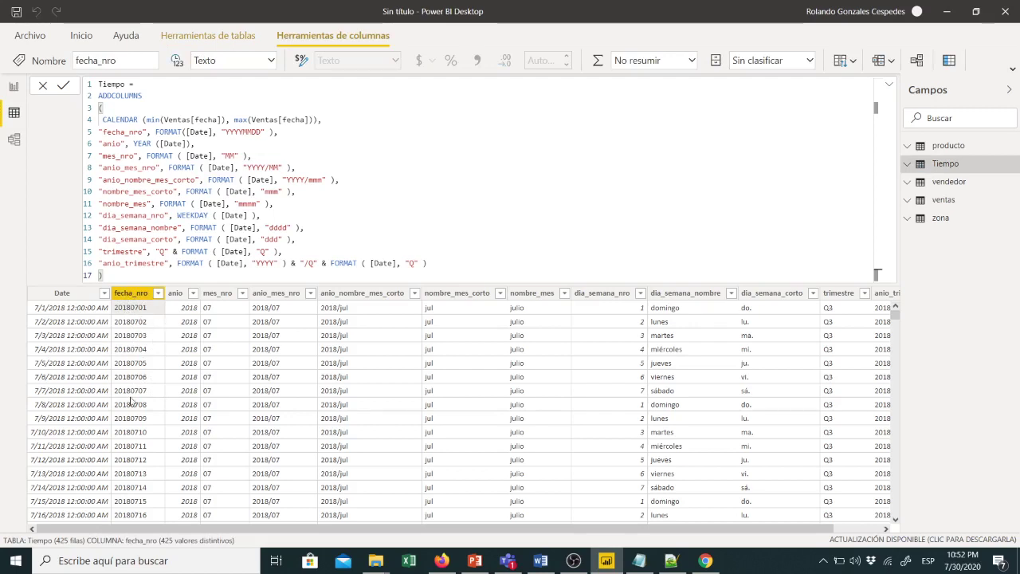
left_click(190, 330)
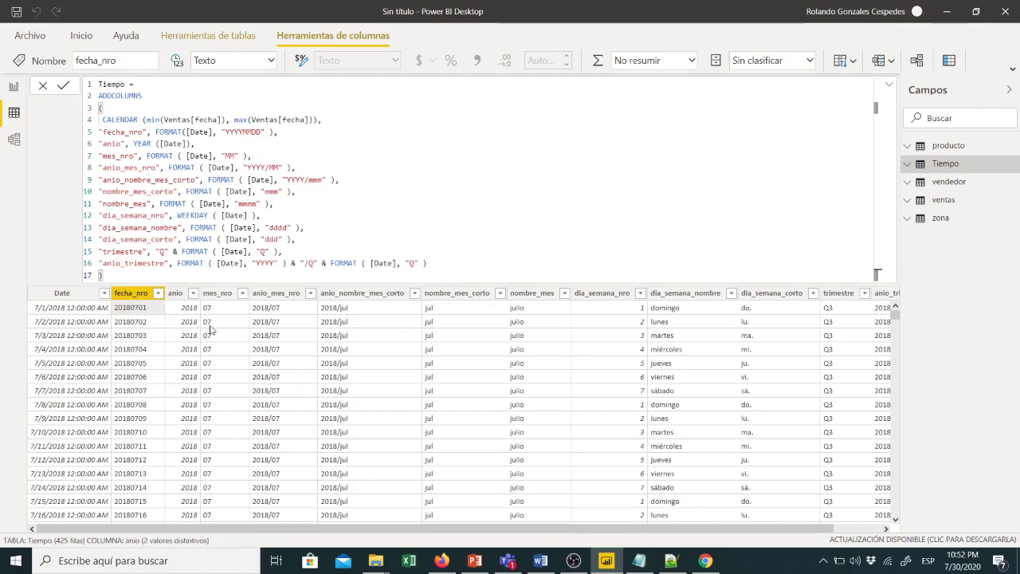
left_click(213, 344)
scroll(219, 419, "down", 14)
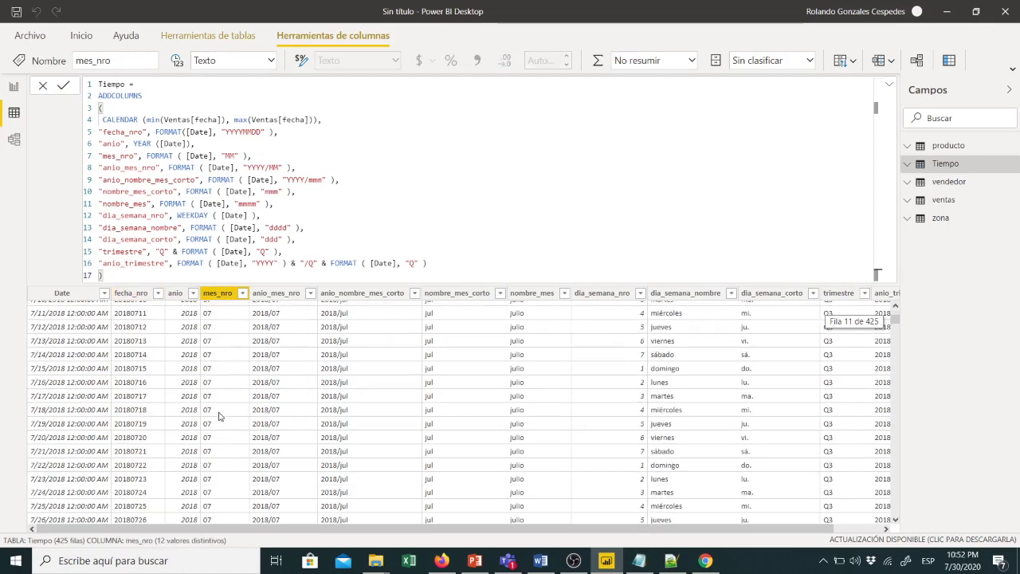
scroll(219, 419, "down", 11)
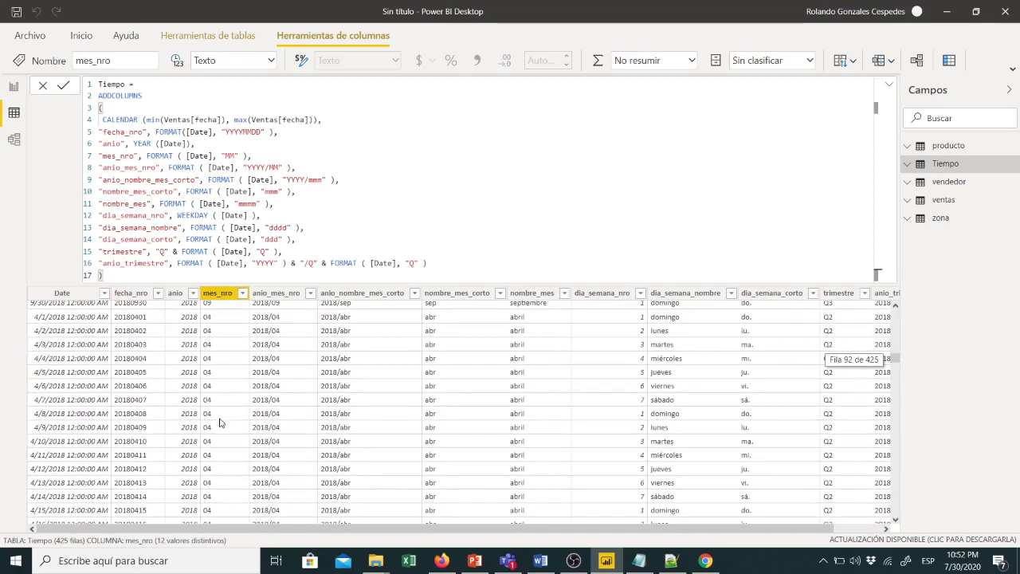
scroll(224, 426, "up", 20)
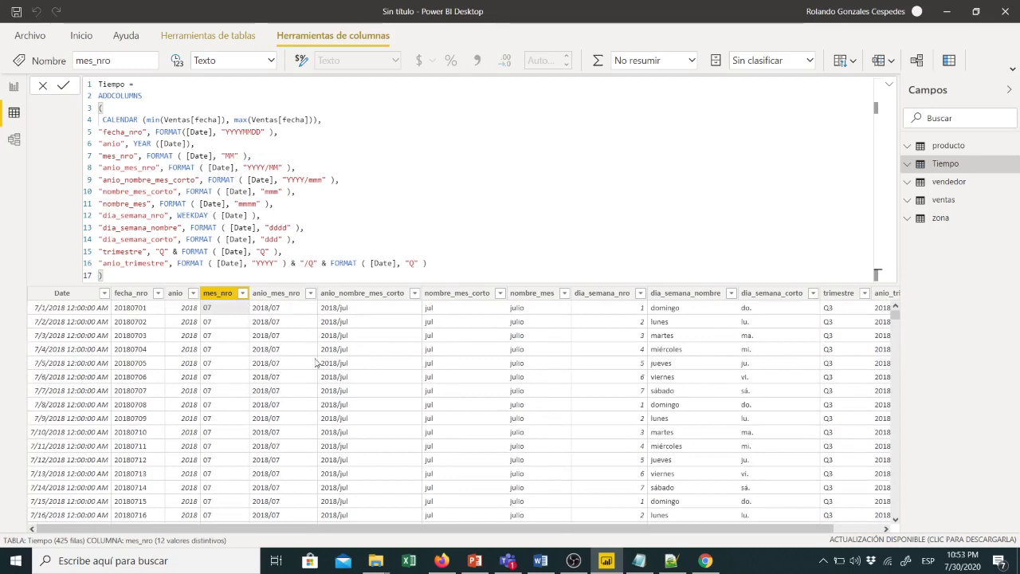
Inspect the anio_nombre_mes_corto, nombre_mes_corto and nombre_mes columns, comparing the short and full month names across several months.
left_click(353, 314)
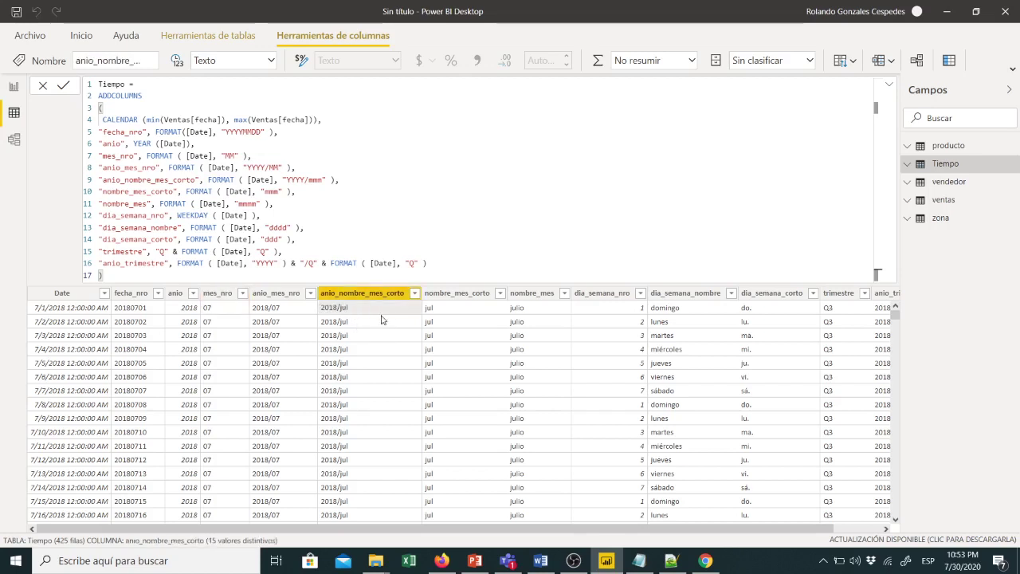
left_click(456, 313)
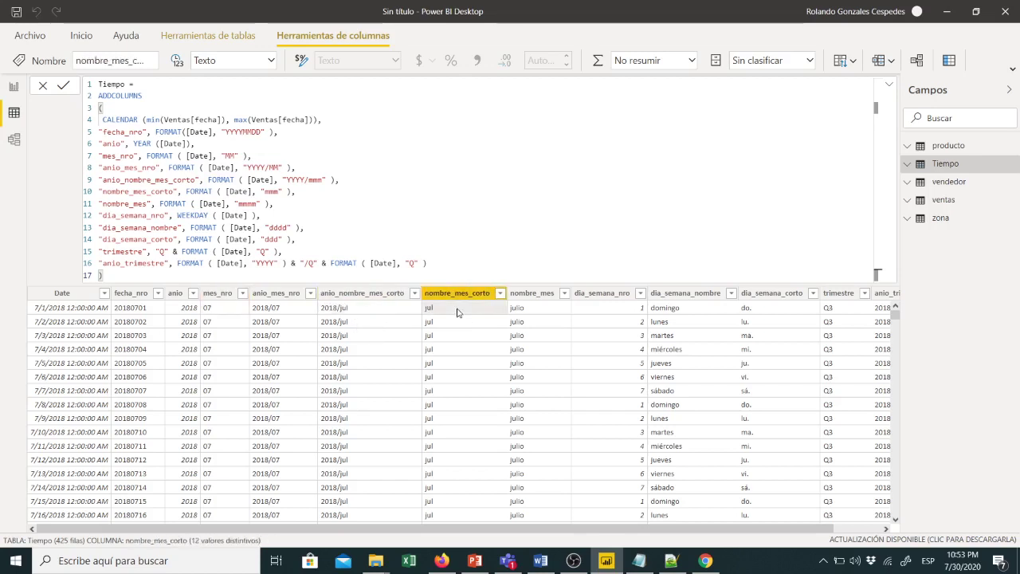
left_click(537, 313)
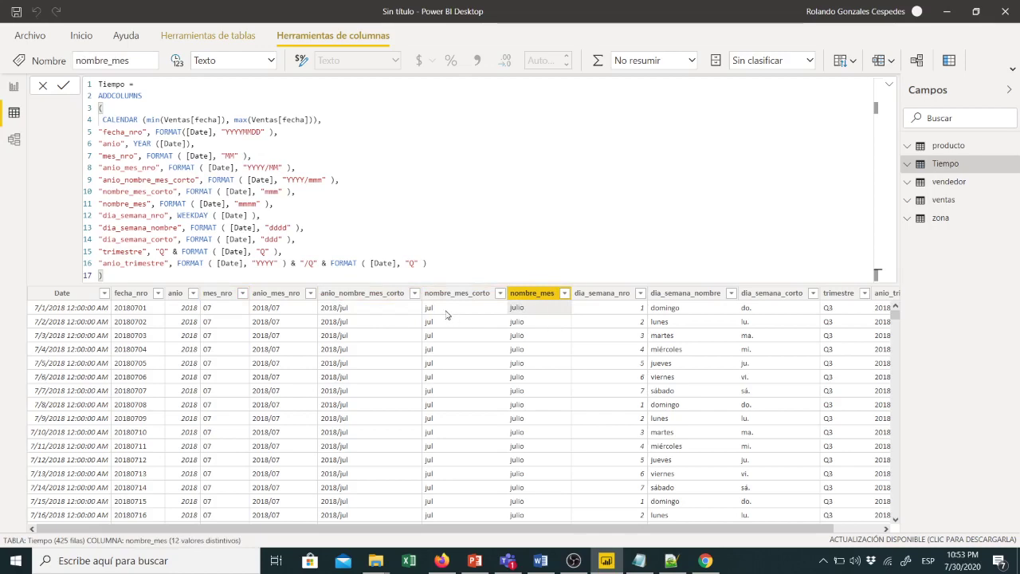
left_click(444, 313)
left_click(535, 311)
scroll(519, 399, "down", 11)
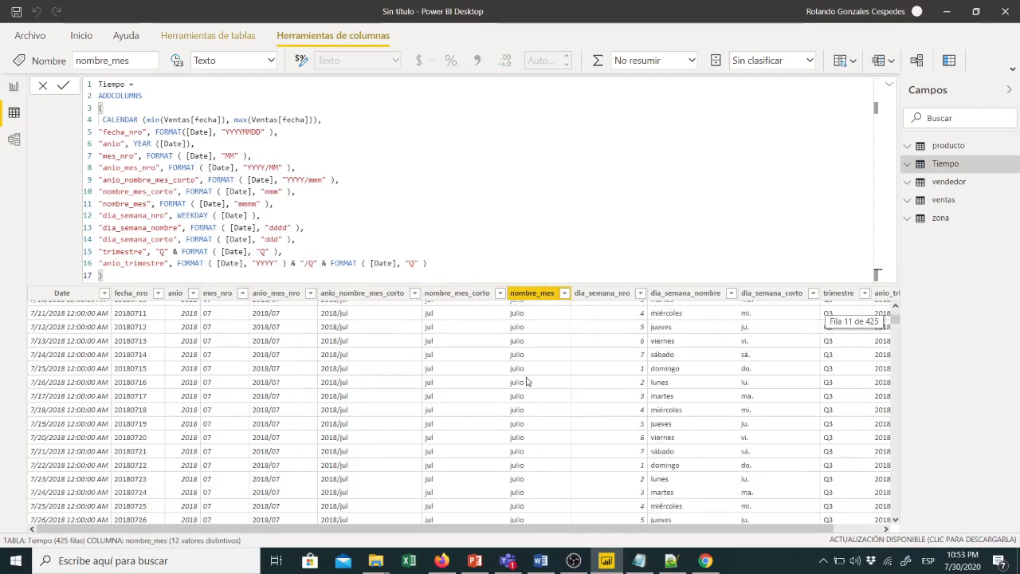
scroll(520, 398, "down", 10)
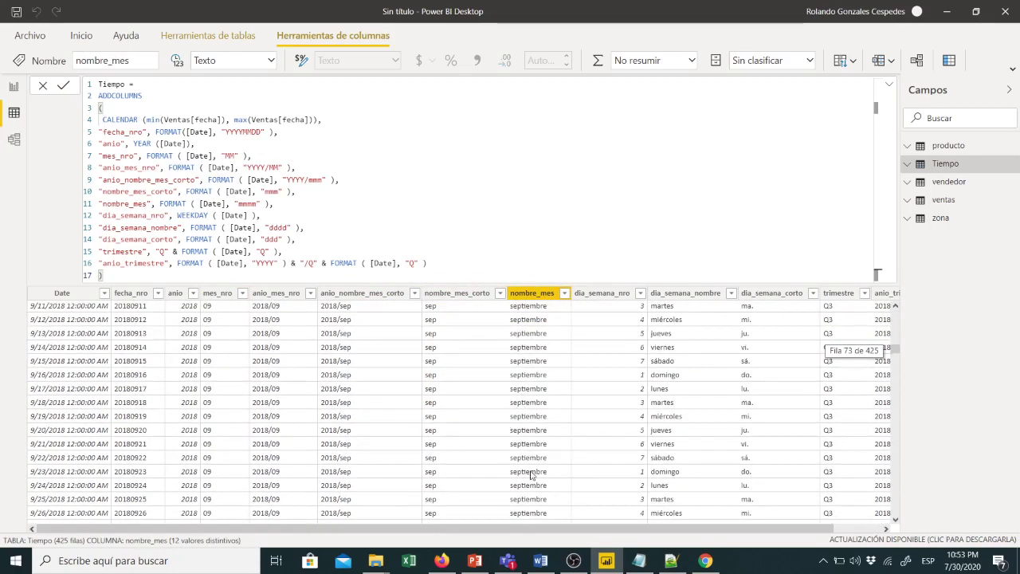
scroll(528, 426, "down", 12)
scroll(546, 493, "up", 20)
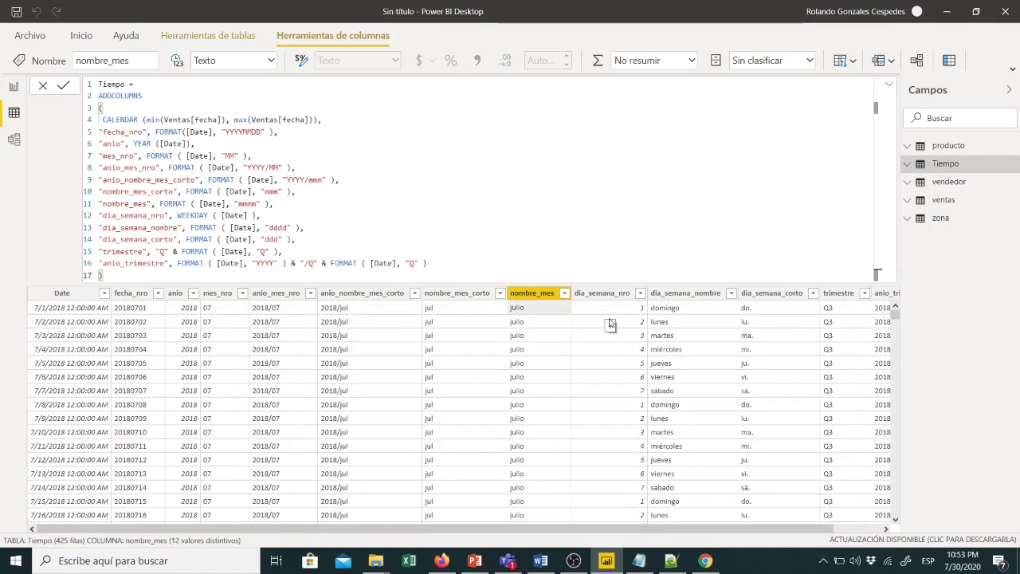
Inspect the weekday columns dia_semana_nombre and dia_semana_corto over several weeks of rows.
left_click(674, 313)
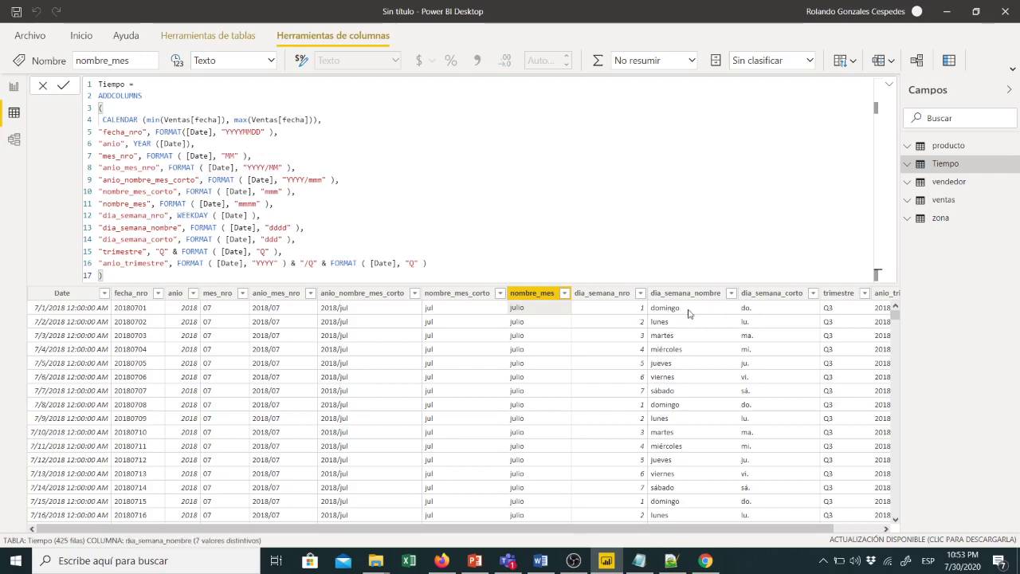
left_click(799, 310)
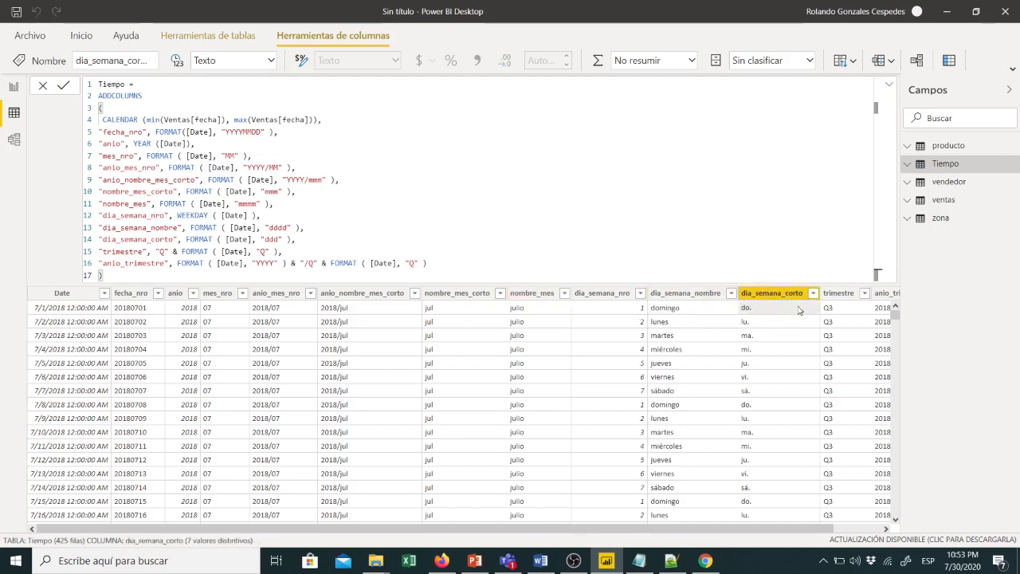
scroll(771, 390, "down", 6)
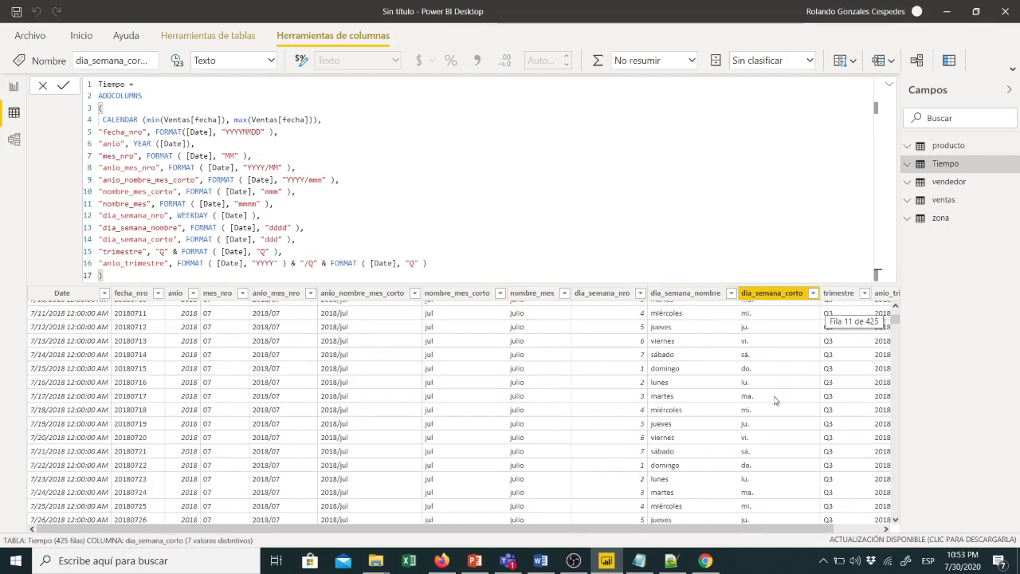
scroll(766, 407, "up", 6)
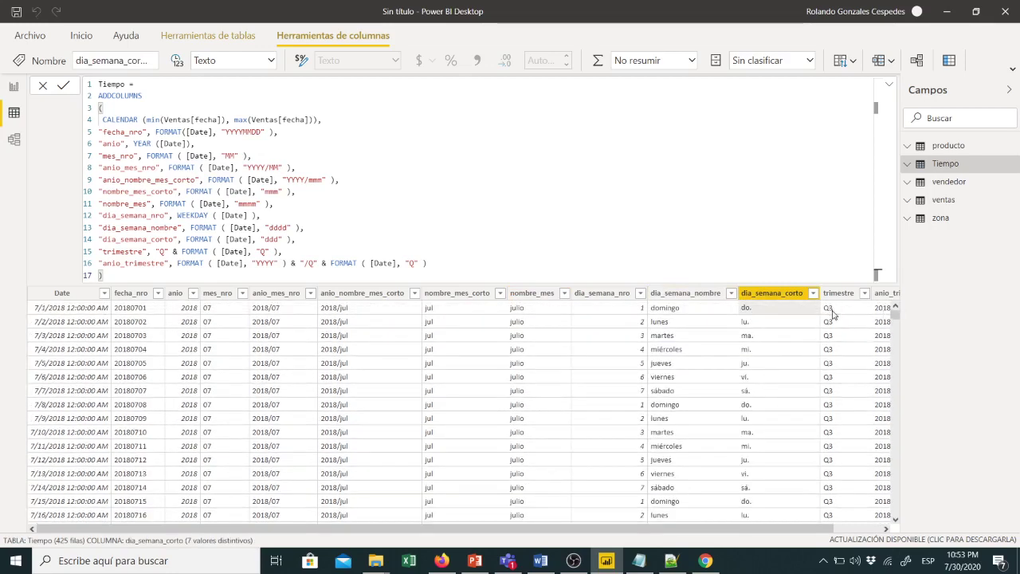
Inspect the trimestre column beside anio_trimestre through the table's rows up to October 2018.
left_click(837, 315)
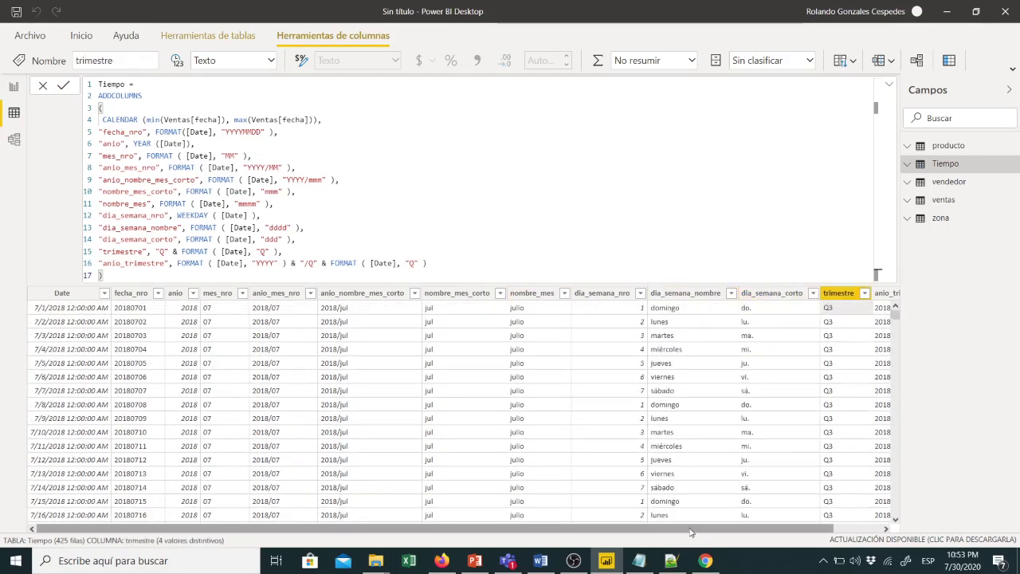
left_click_drag(690, 529, 767, 529)
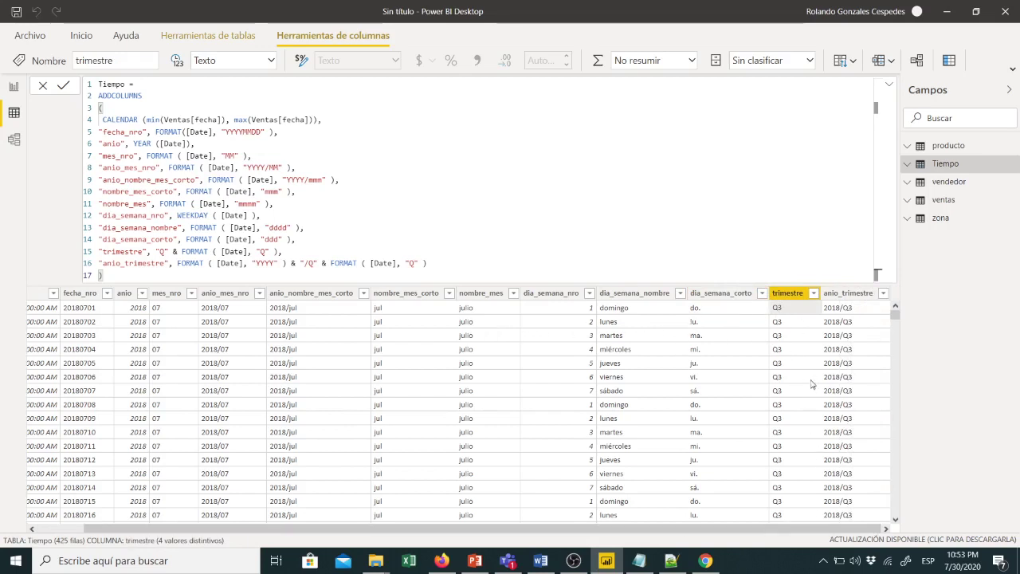
scroll(797, 430, "down", 12)
scroll(801, 479, "down", 20)
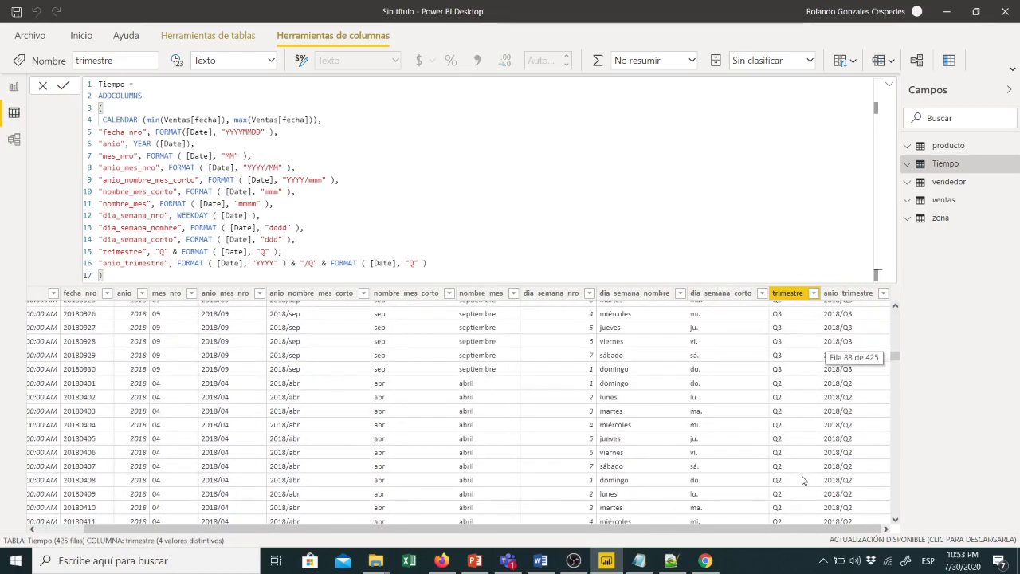
scroll(797, 481, "down", 20)
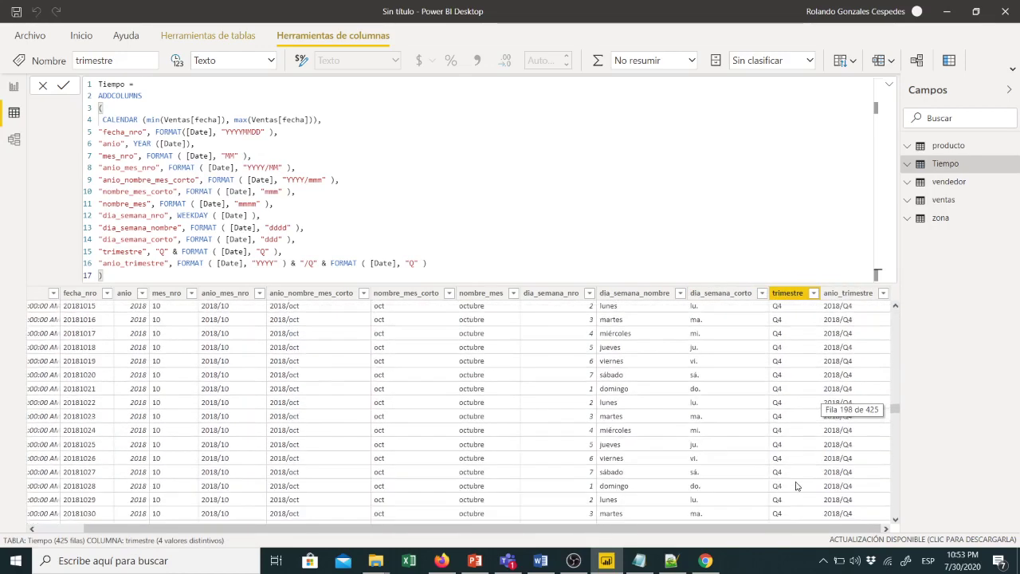
Compare the month name columns with trimestre and anio_trimestre for October, then through December and January 2018.
left_click(451, 461)
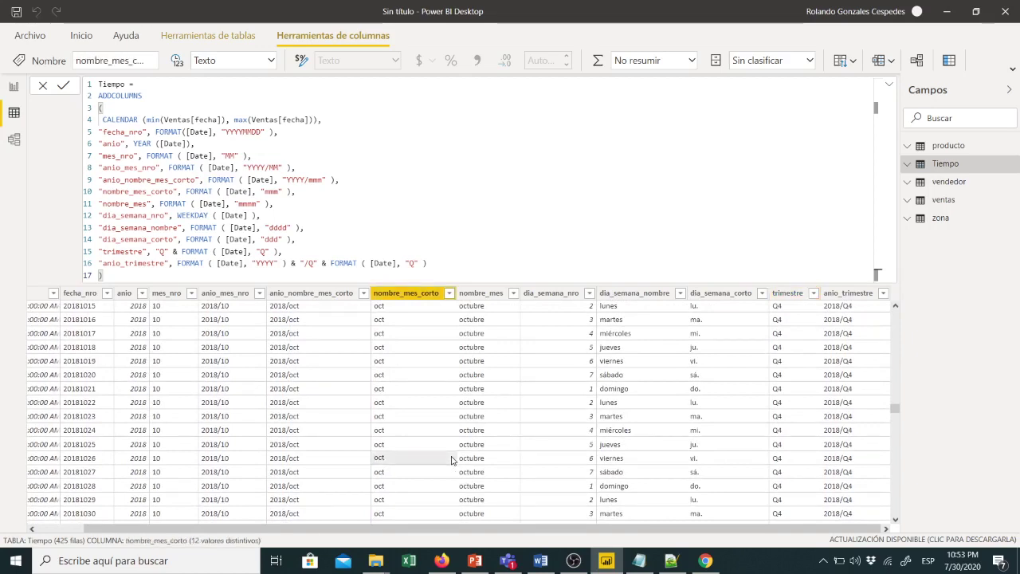
left_click(470, 461)
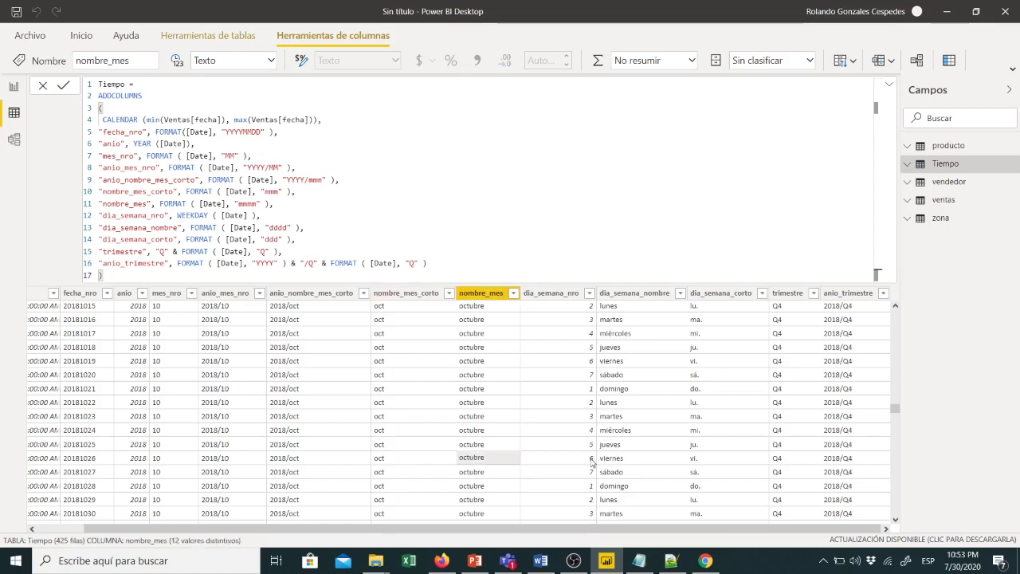
left_click(781, 463)
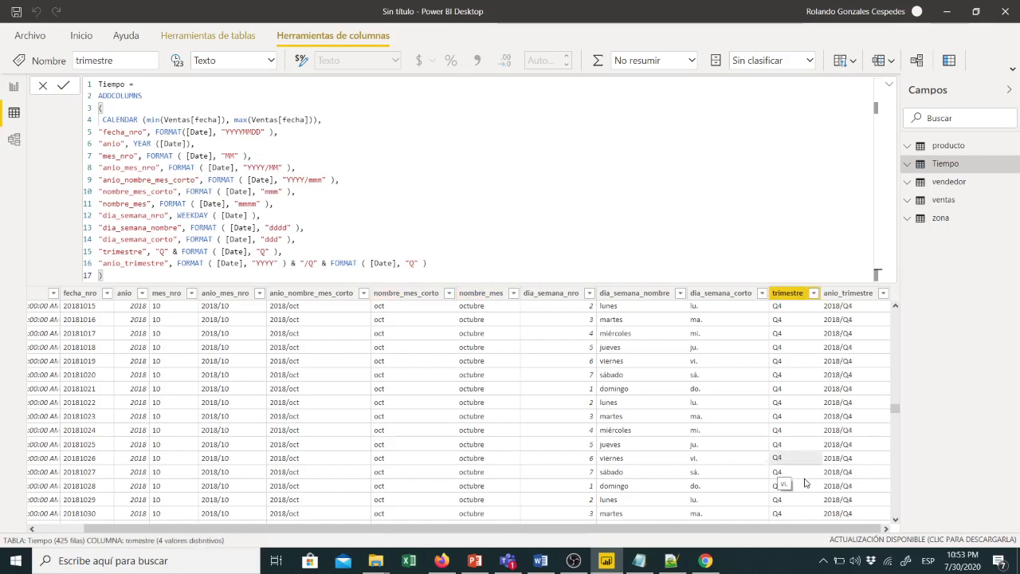
scroll(796, 481, "down", 3)
scroll(796, 481, "down", 13)
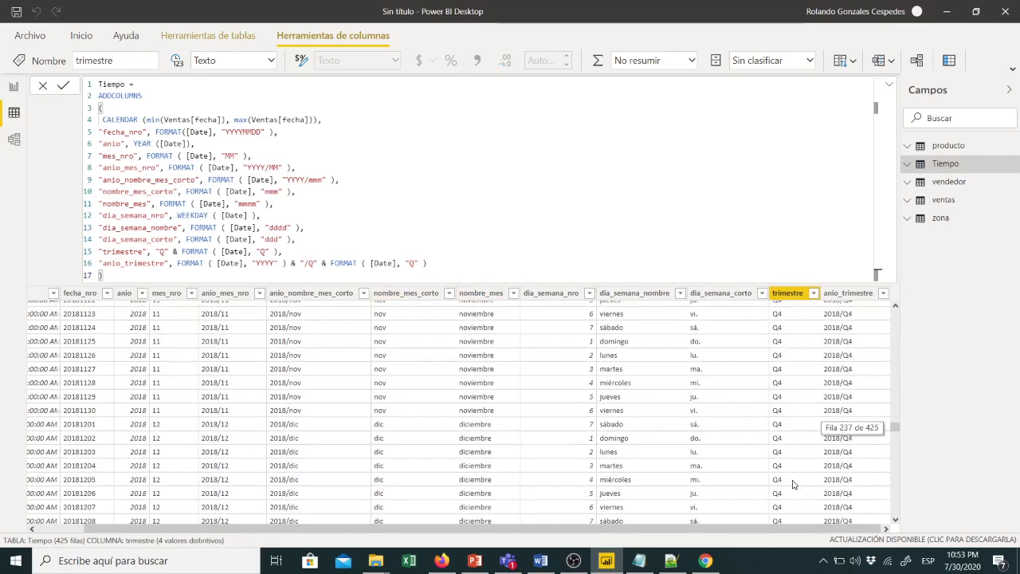
scroll(793, 487, "down", 6)
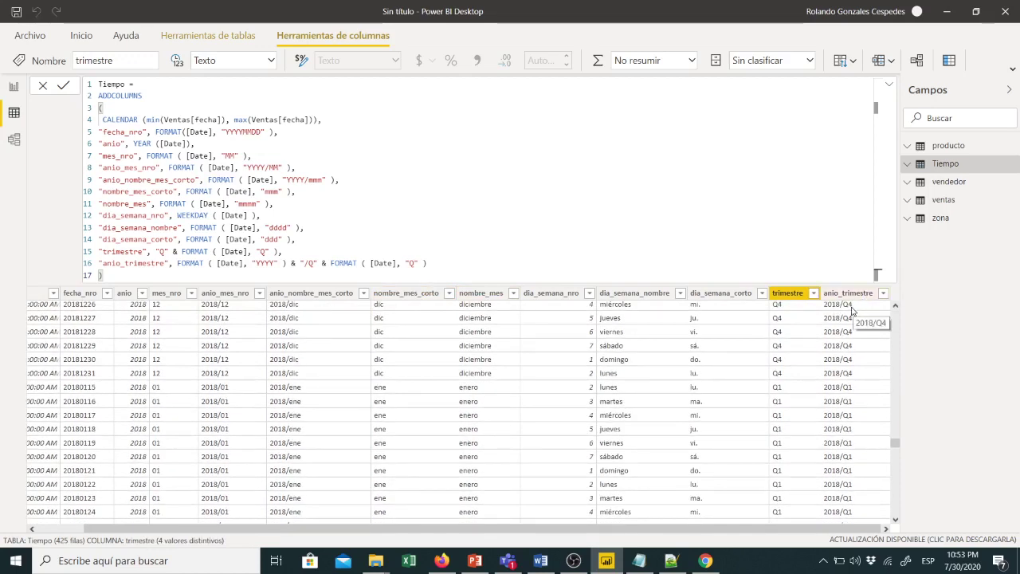
scroll(865, 470, "down", 2)
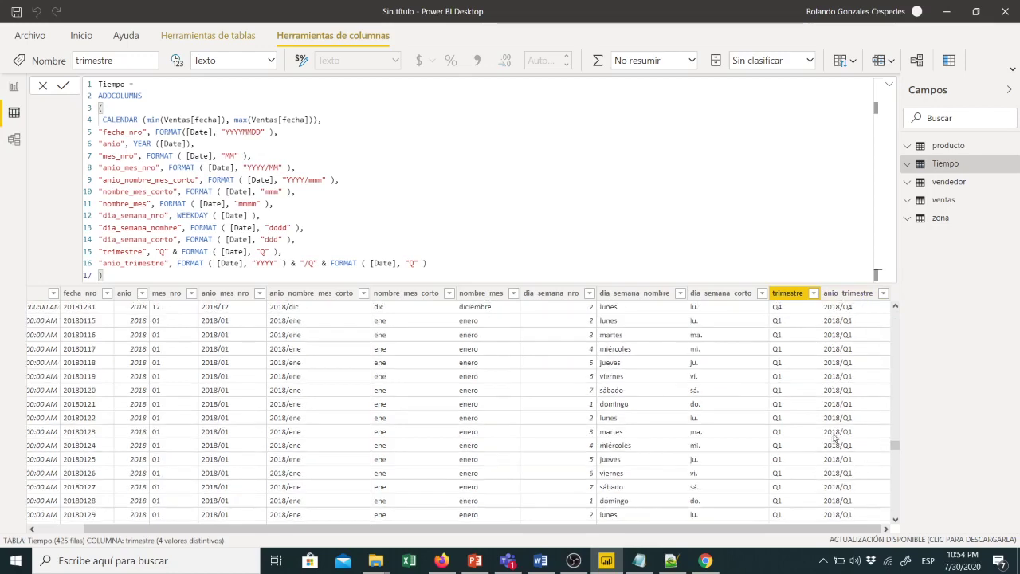
Change the quarter prefix in the anio_trimestre formula to "/Trimestre ", apply it, and check the column's rows.
scroll(844, 454, "down", 6)
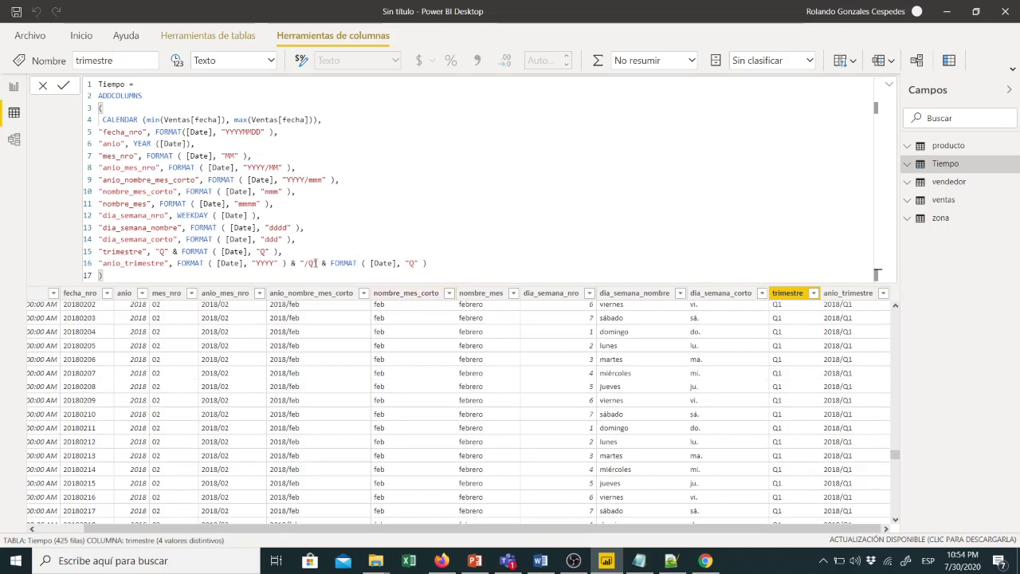
left_click(313, 263)
key("BackSpace")
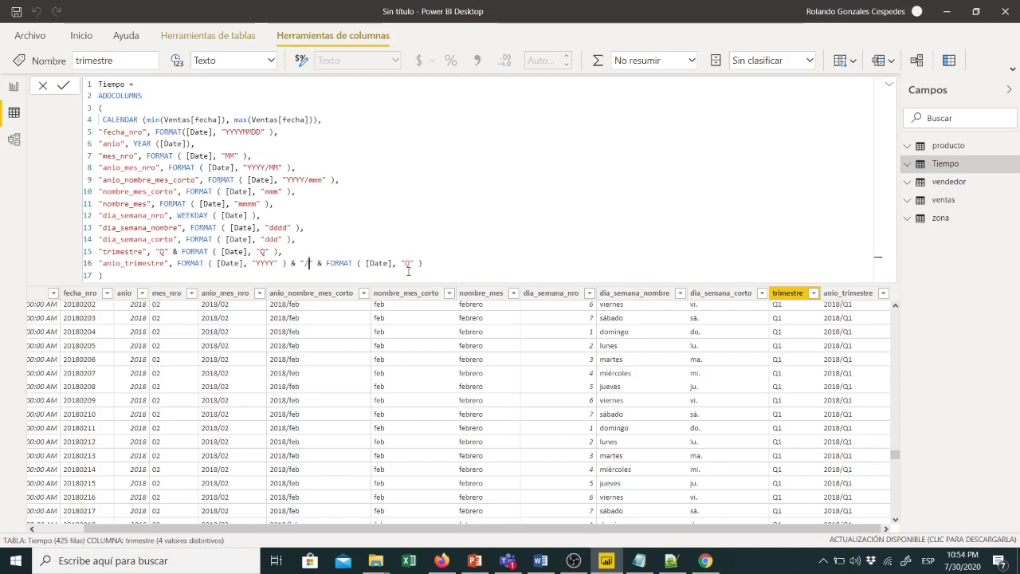
type("Trimestre")
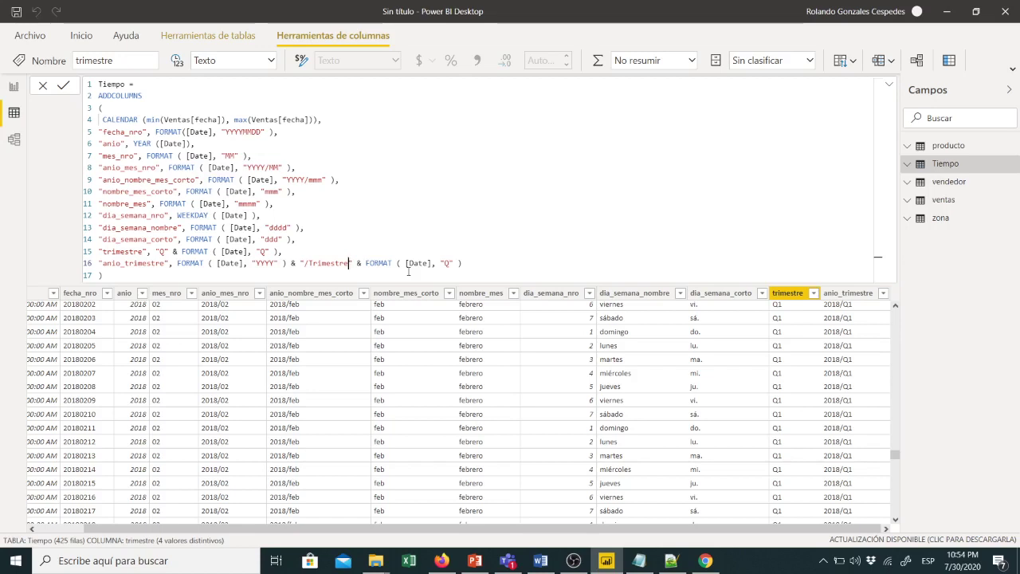
key("BackSpace")
type(":")
key("BackSpace")
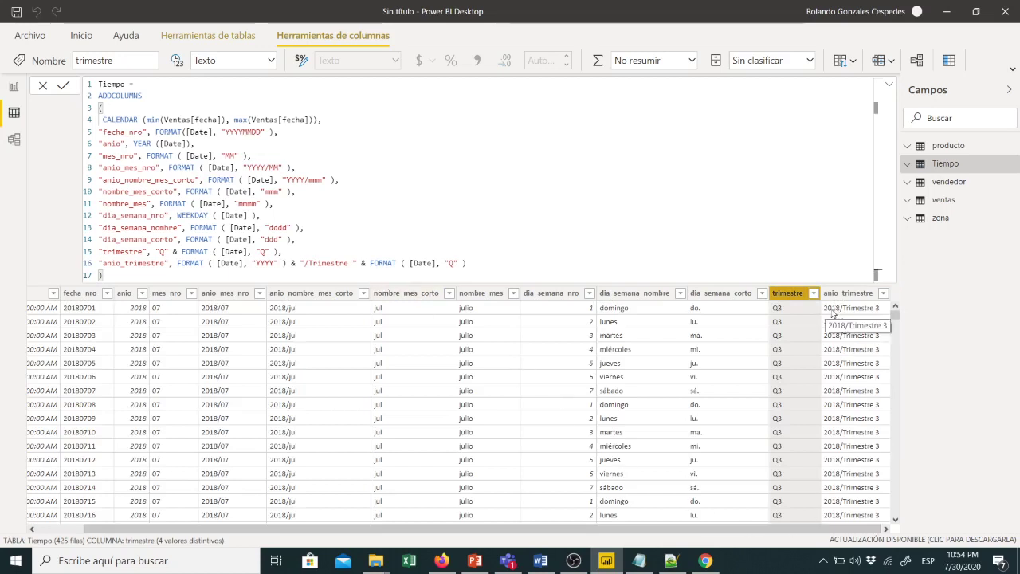
scroll(857, 447, "down", 6)
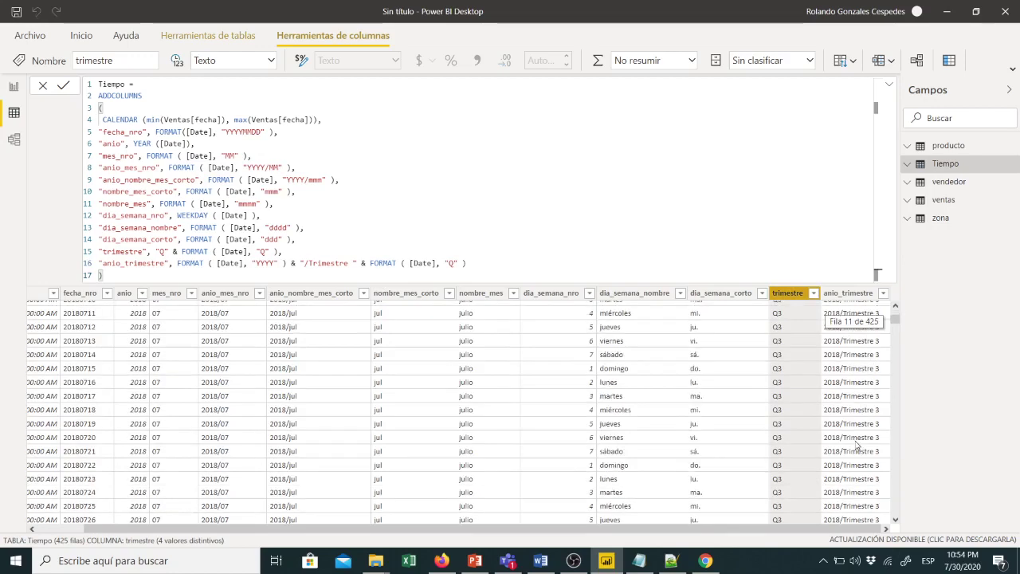
scroll(858, 465, "down", 20)
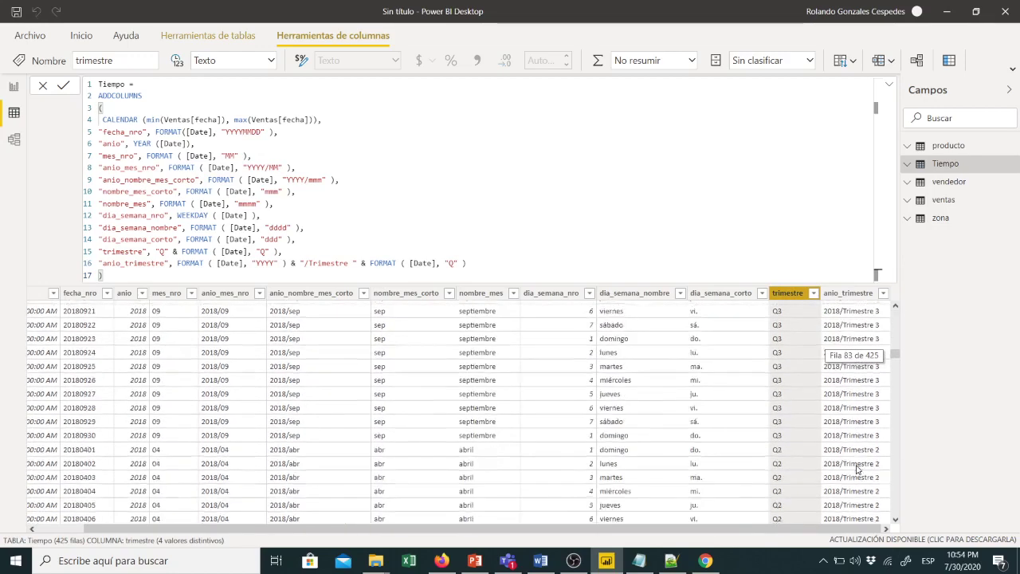
scroll(860, 471, "down", 20)
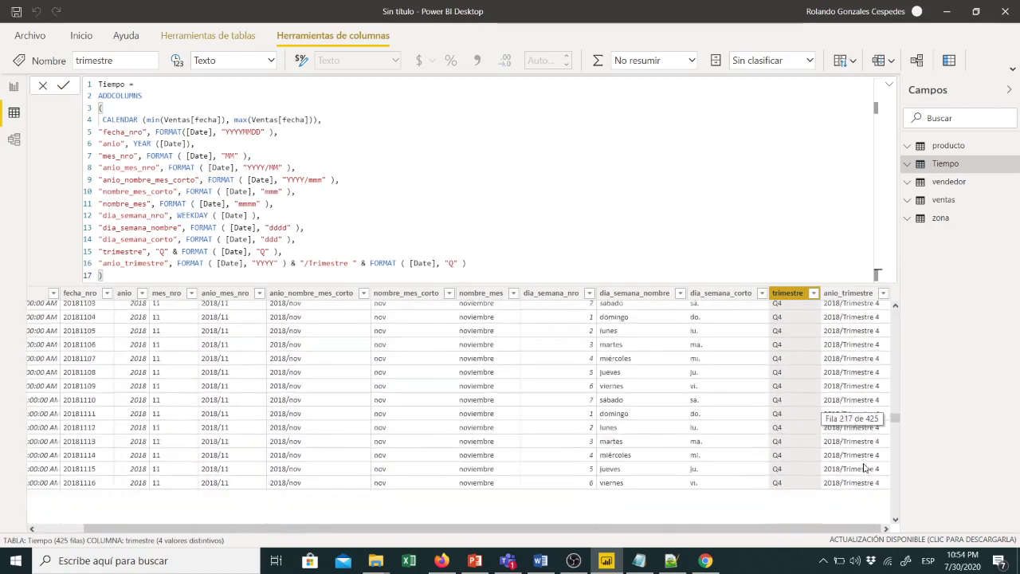
scroll(855, 494, "down", 8)
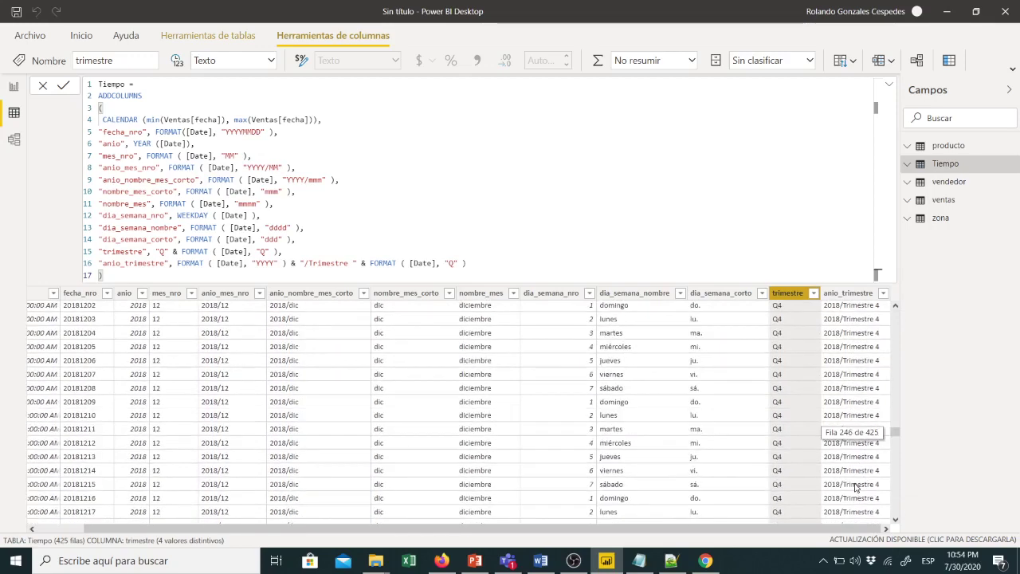
Change the quarter prefix in the trimestre formula to "Trimestre ", apply it, and check the column's rows.
left_click(336, 237)
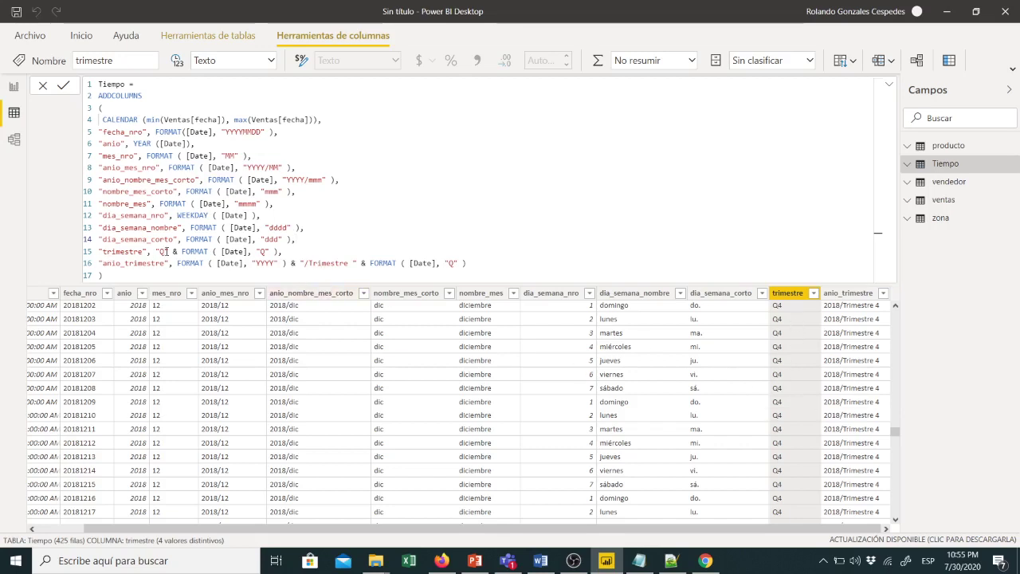
key("BackSpace")
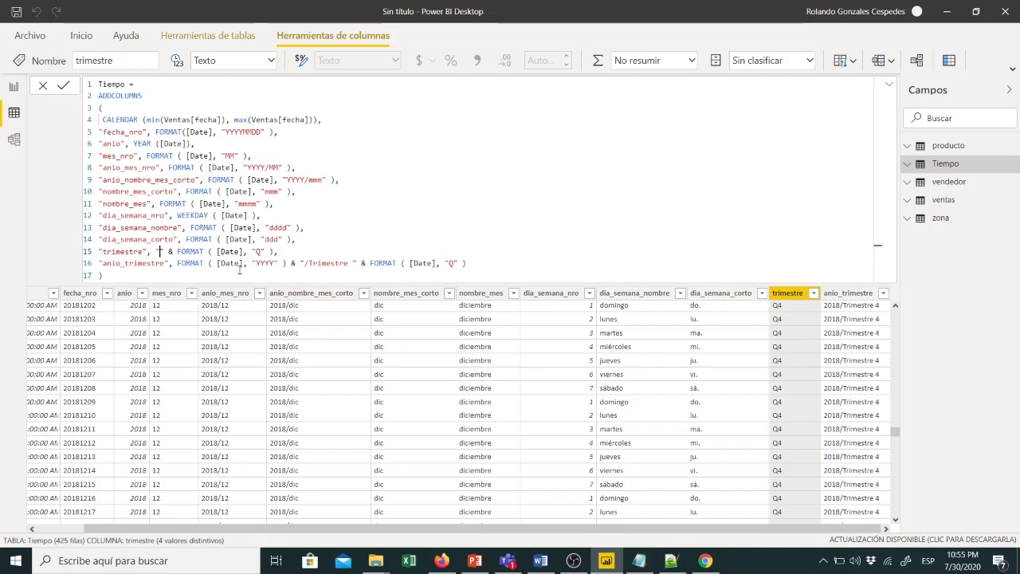
type("Triest")
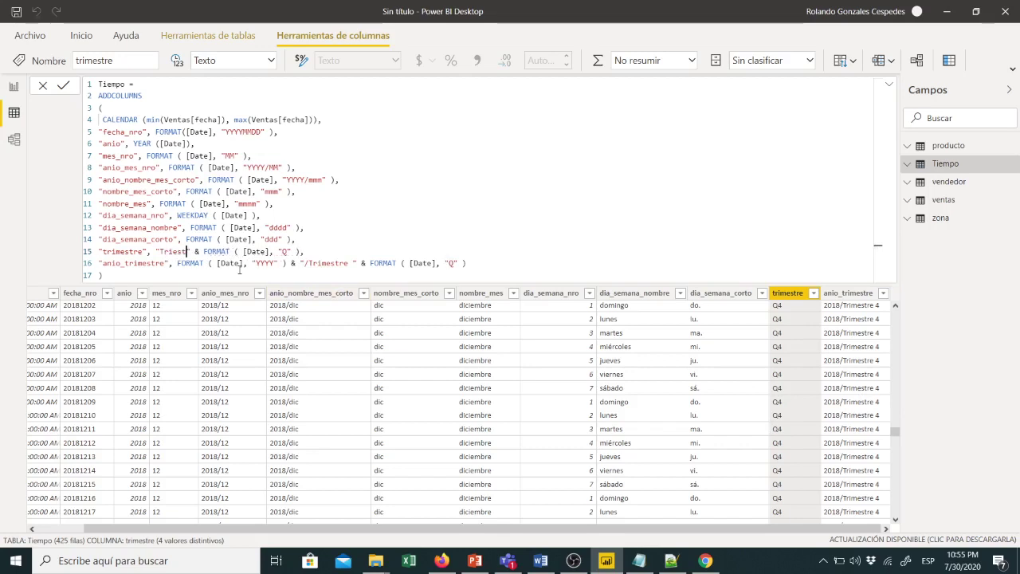
key("BackSpace")
key("BackSpace")
key("BackSpace")
type("a")
type("mestre")
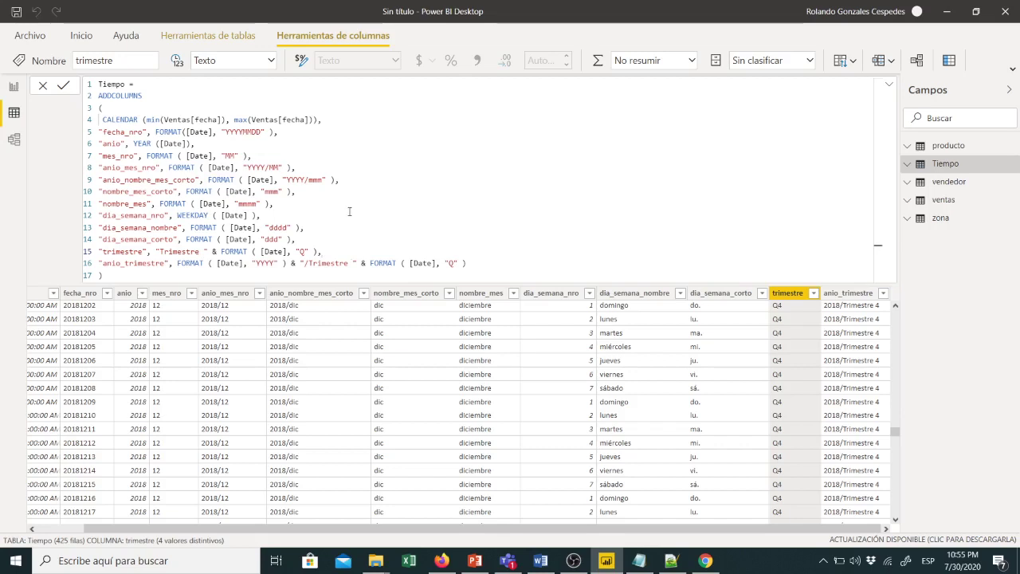
left_click(63, 86)
left_click(824, 562)
left_click(733, 478)
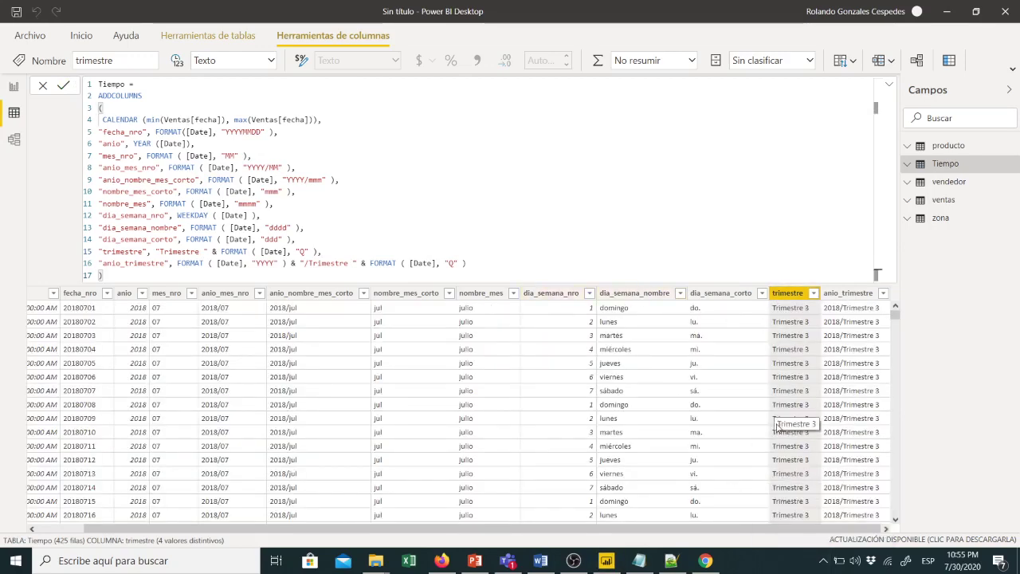
scroll(797, 433, "down", 10)
scroll(797, 433, "down", 10)
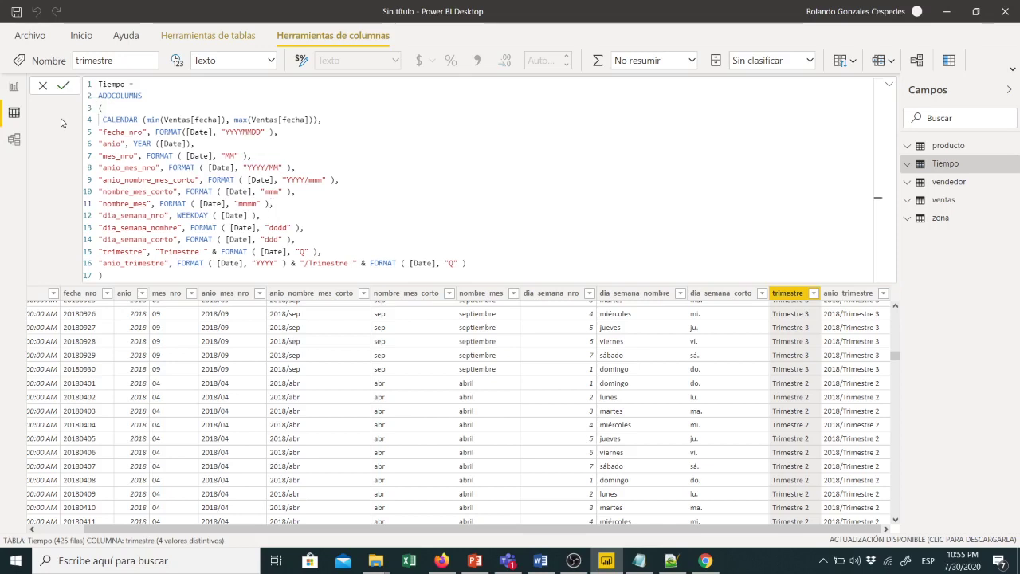
In the model diagram, move the Tiempo table below zona and lengthen the Tiempo and ventas table boxes.
left_click(15, 141)
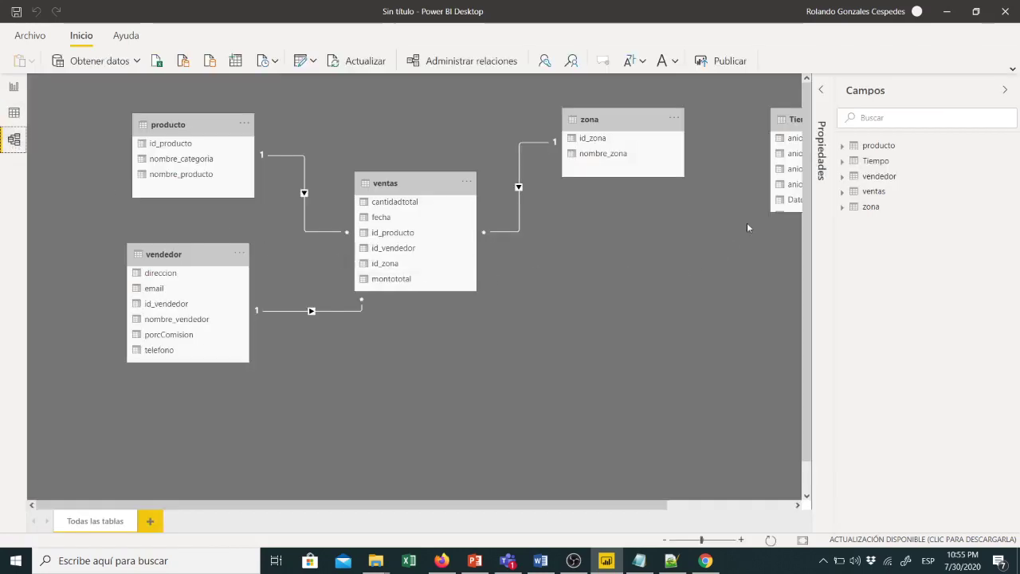
left_click_drag(792, 120, 594, 286)
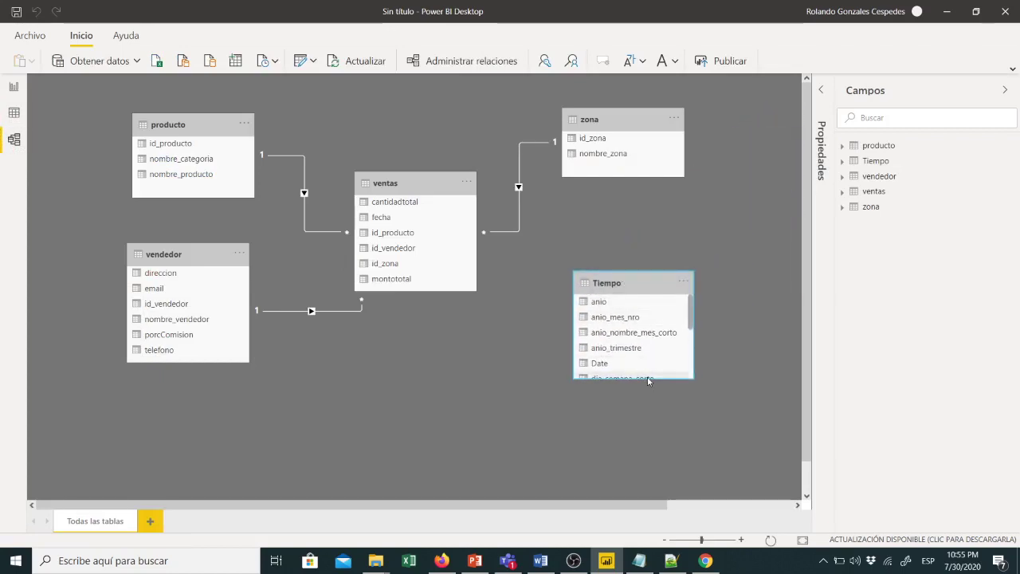
left_click_drag(647, 380, 654, 460)
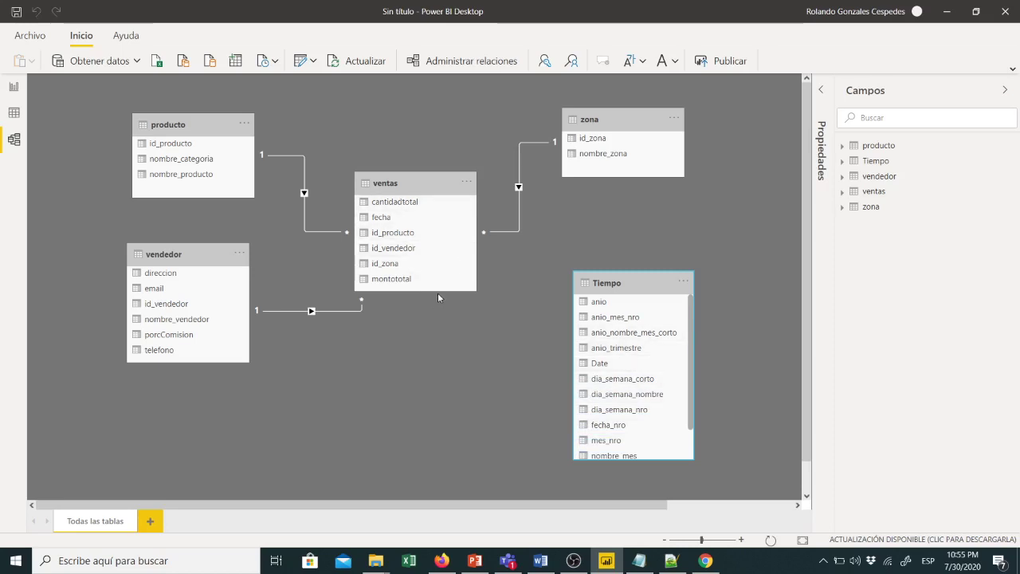
left_click_drag(437, 292, 438, 371)
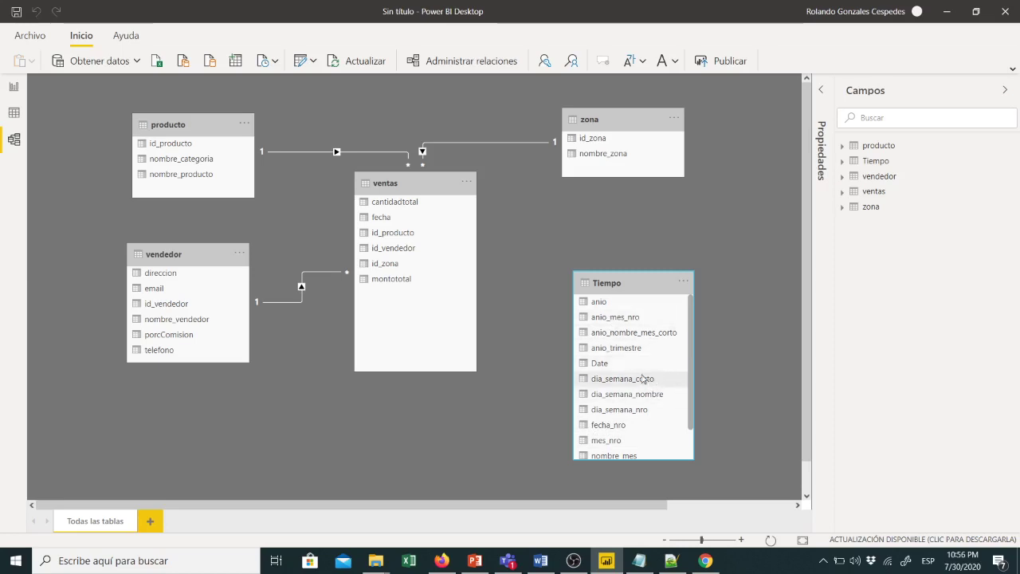
Relate the Date column of the Tiempo table to the fecha column of the ventas table.
scroll(643, 379, "down", 2)
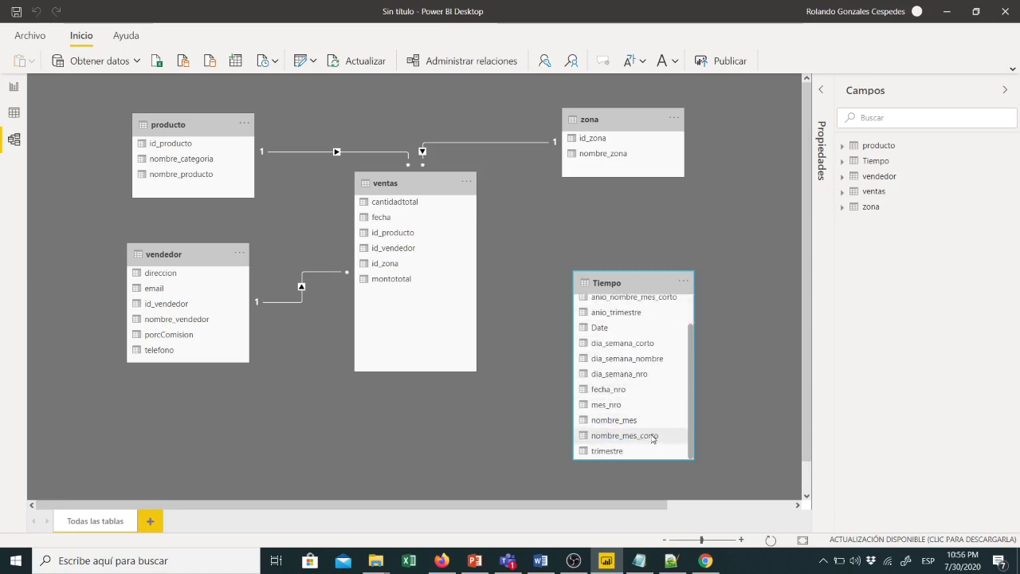
scroll(652, 438, "up", 2)
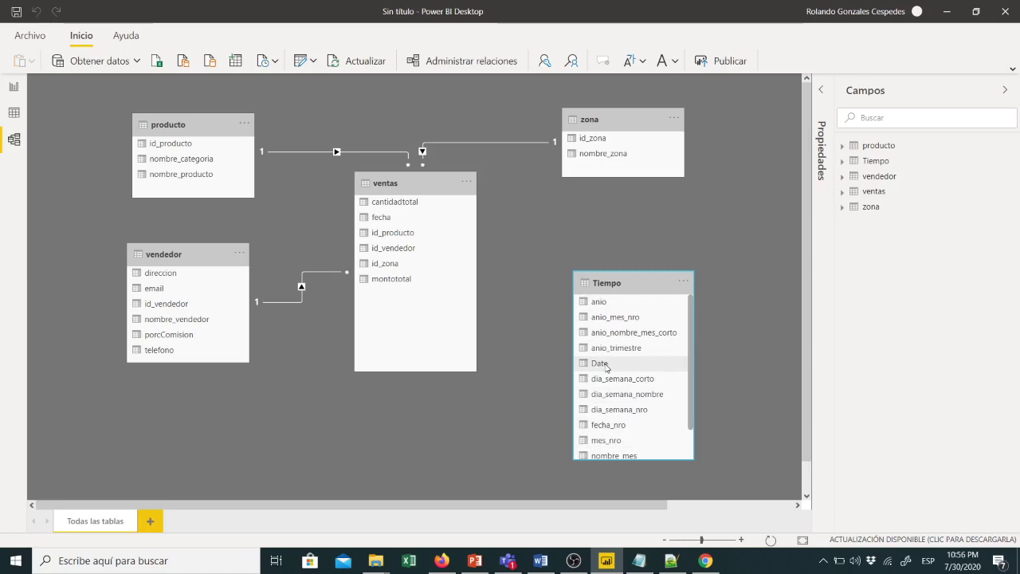
left_click_drag(607, 368, 391, 222)
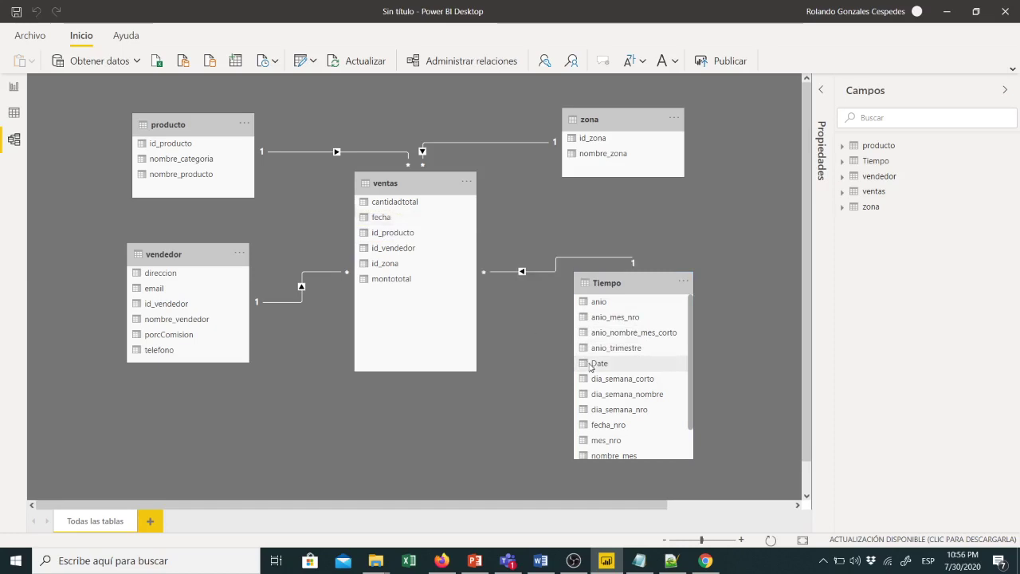
Shorten the ventas box and rearrange the diagram so producto, vendedor, zona and Tiempo are spread around the central ventas table.
left_click_drag(645, 281, 640, 209)
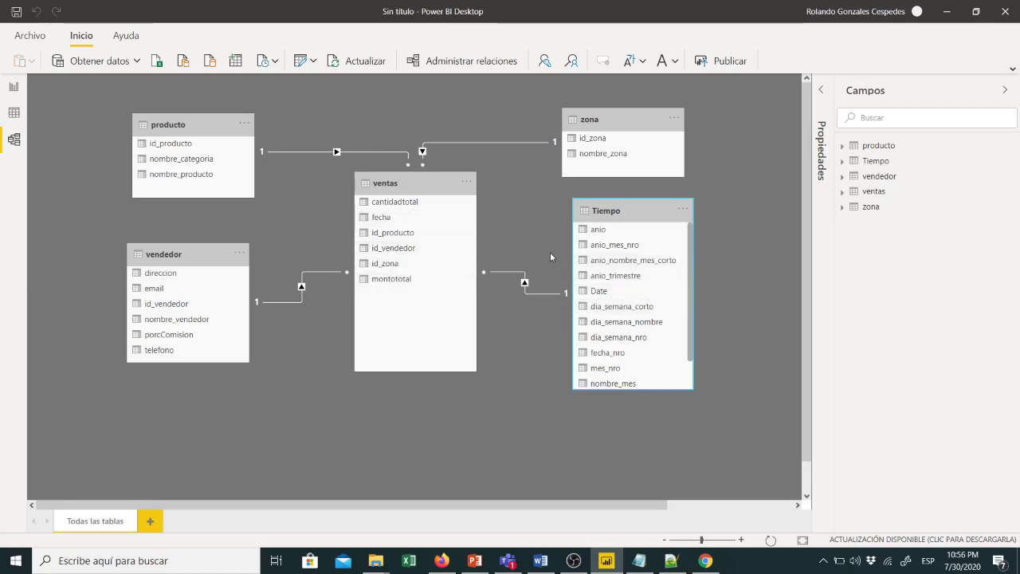
left_click_drag(408, 180, 412, 203)
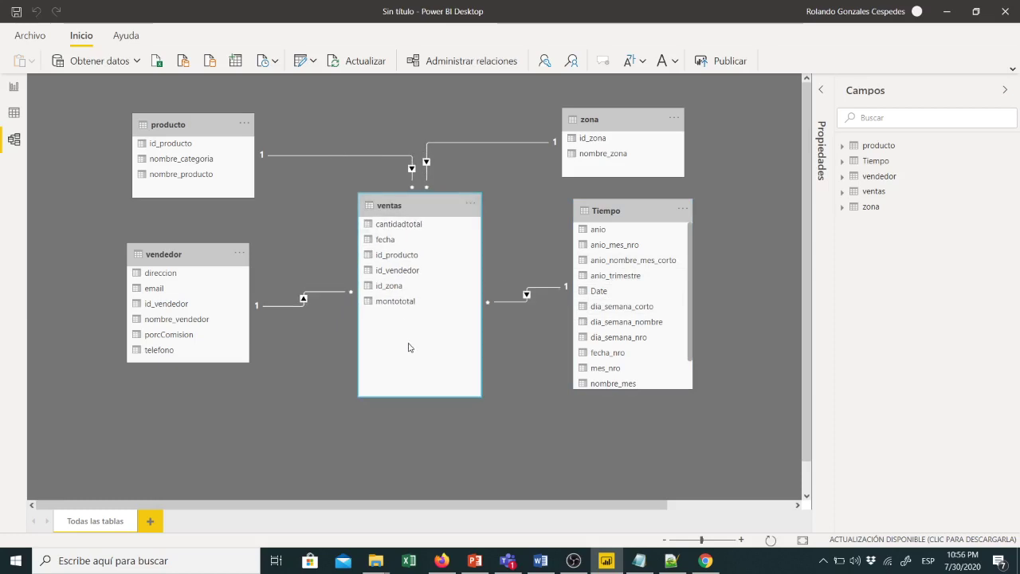
left_click_drag(425, 396, 420, 326)
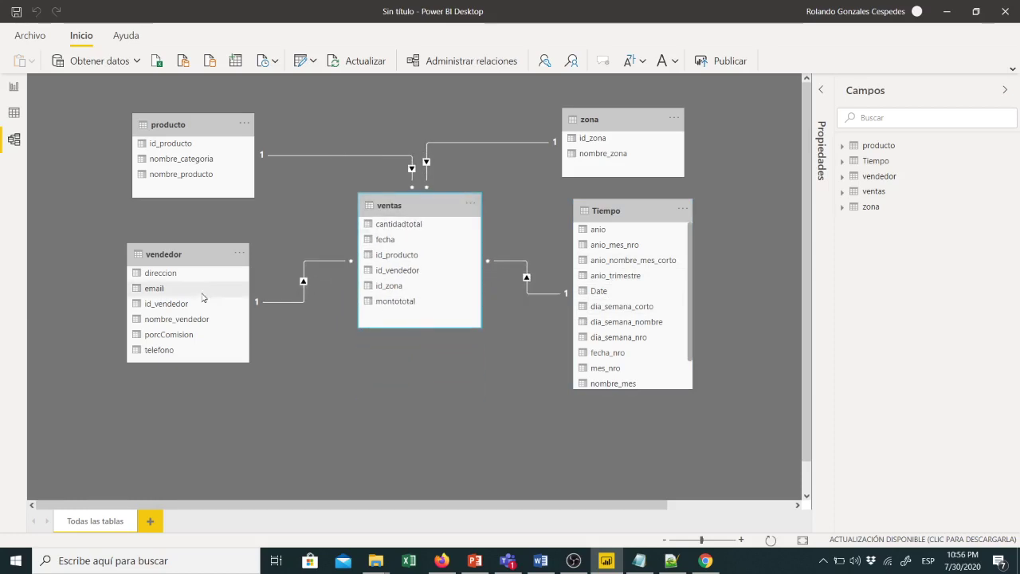
left_click_drag(200, 258, 202, 309)
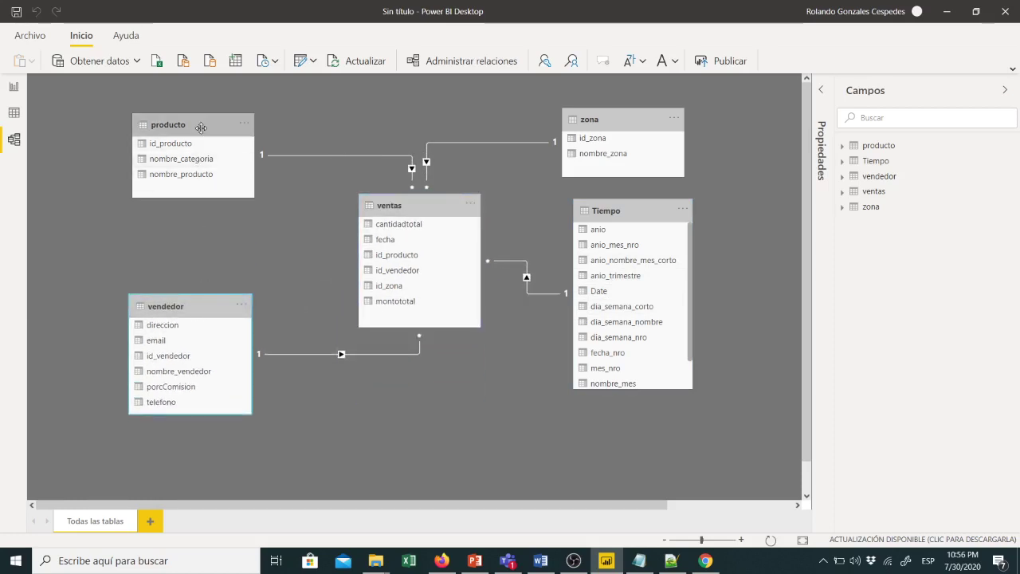
left_click_drag(201, 128, 180, 125)
left_click_drag(422, 205, 424, 219)
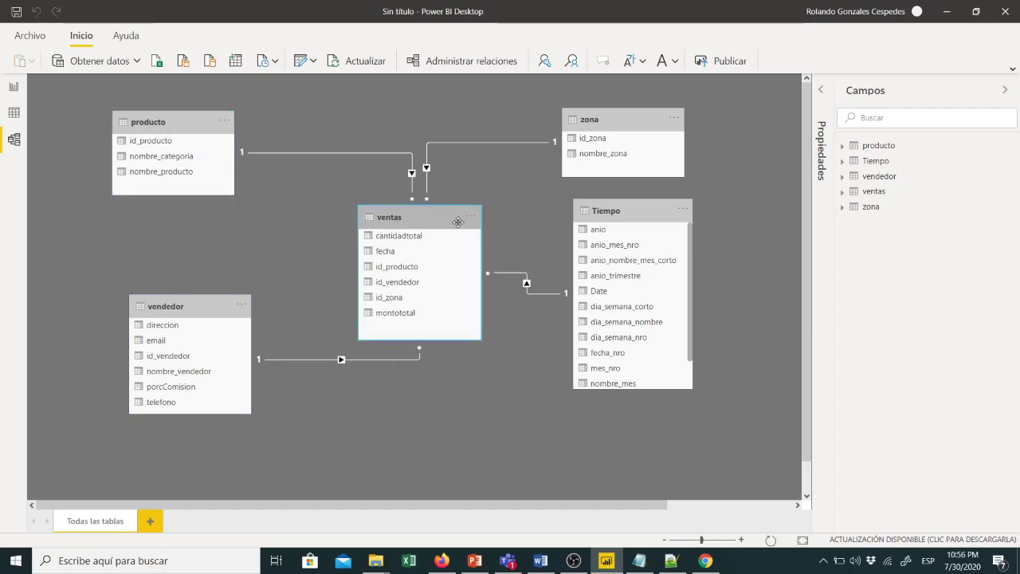
left_click_drag(606, 117, 645, 118)
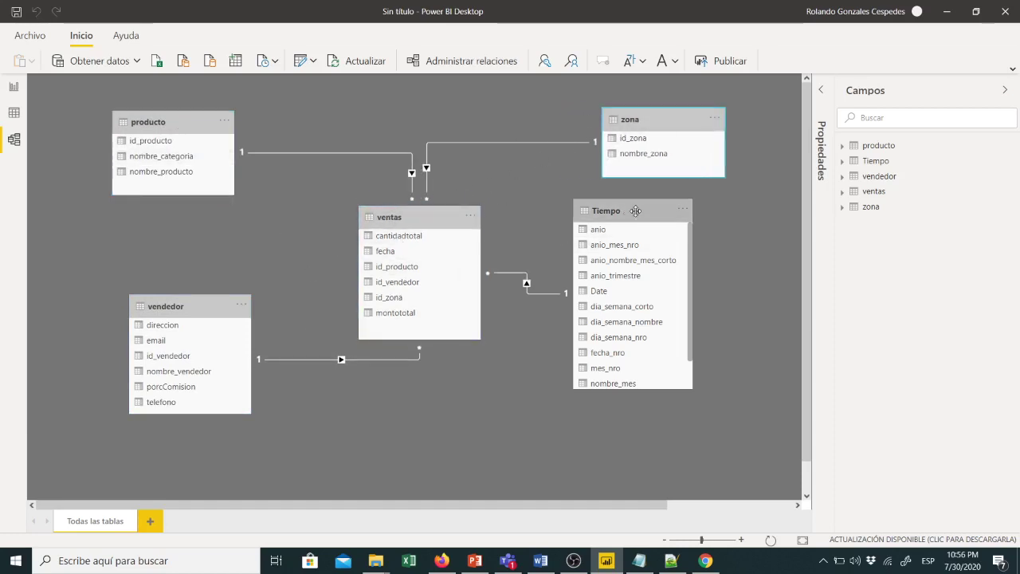
left_click_drag(644, 215, 669, 245)
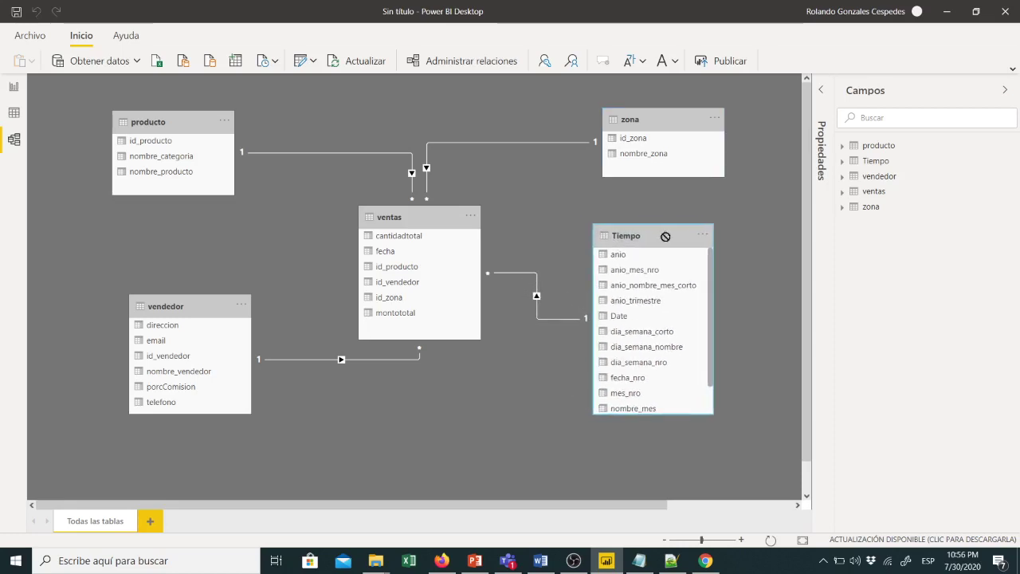
left_click(532, 364)
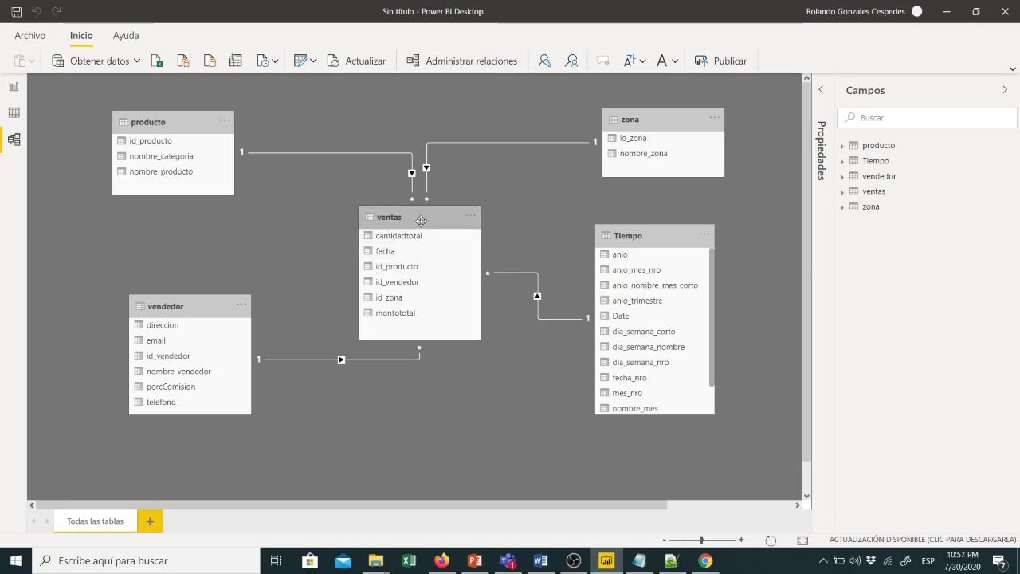
left_click_drag(419, 217, 429, 225)
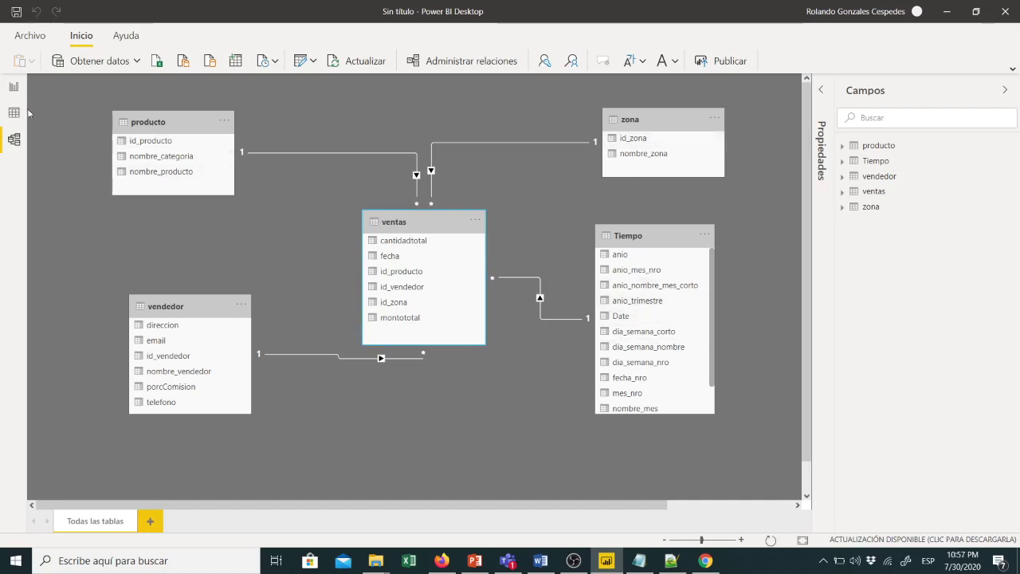
Add a matrix visual to the report page with montototal from ventas as its values.
left_click(16, 89)
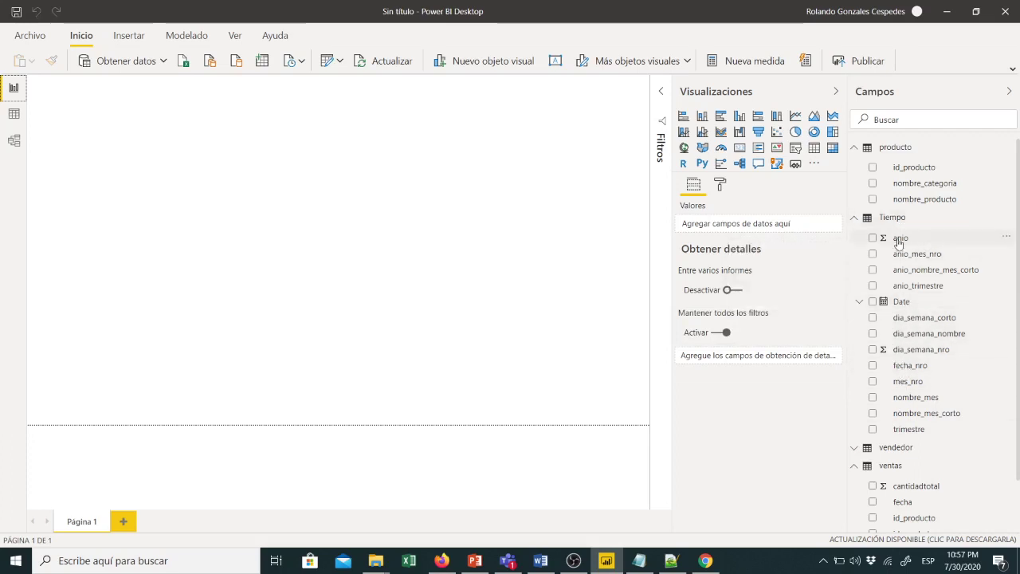
scroll(921, 435, "down", 2)
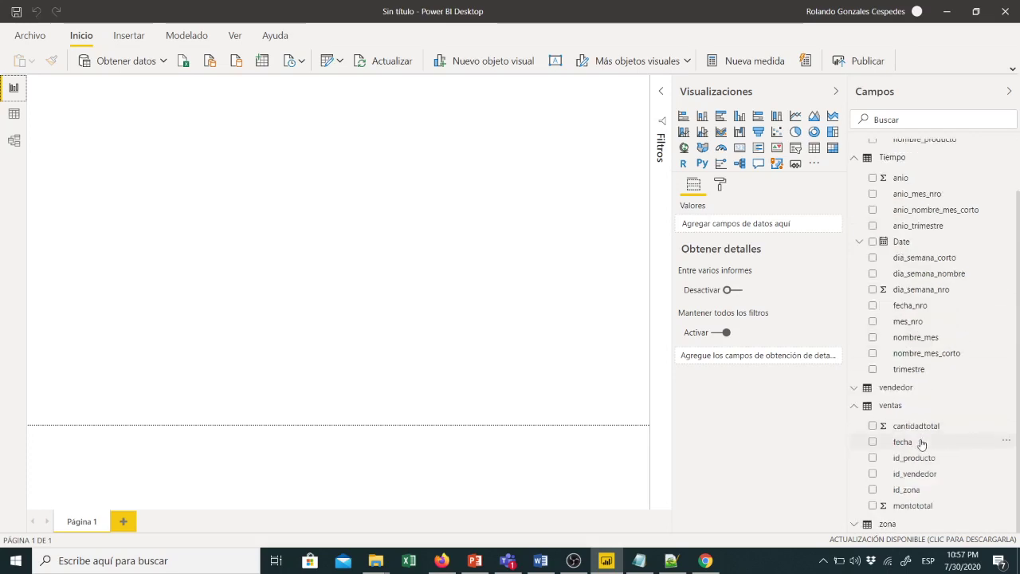
left_click_drag(920, 515, 839, 476)
left_click(832, 148)
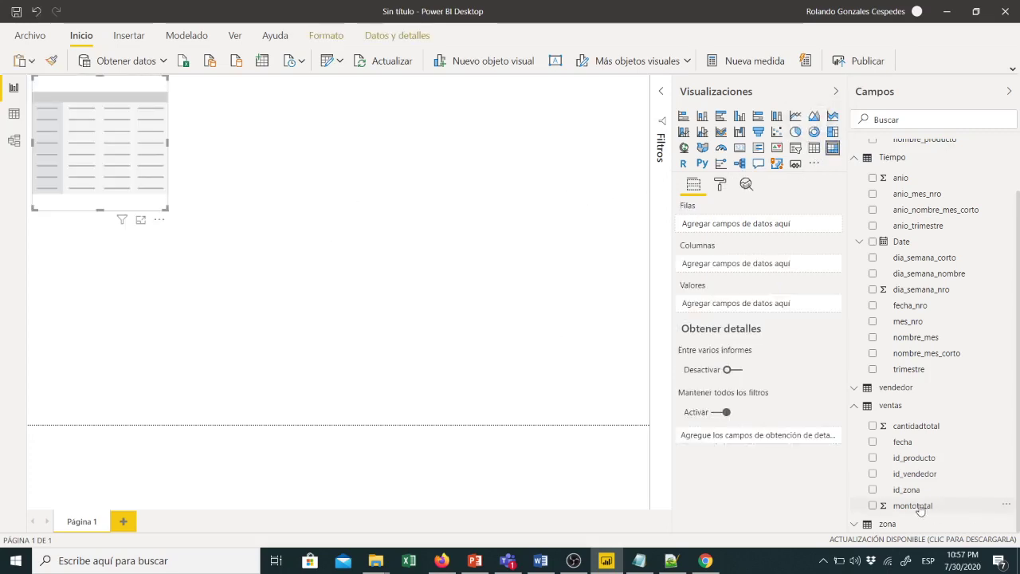
left_click_drag(912, 505, 125, 125)
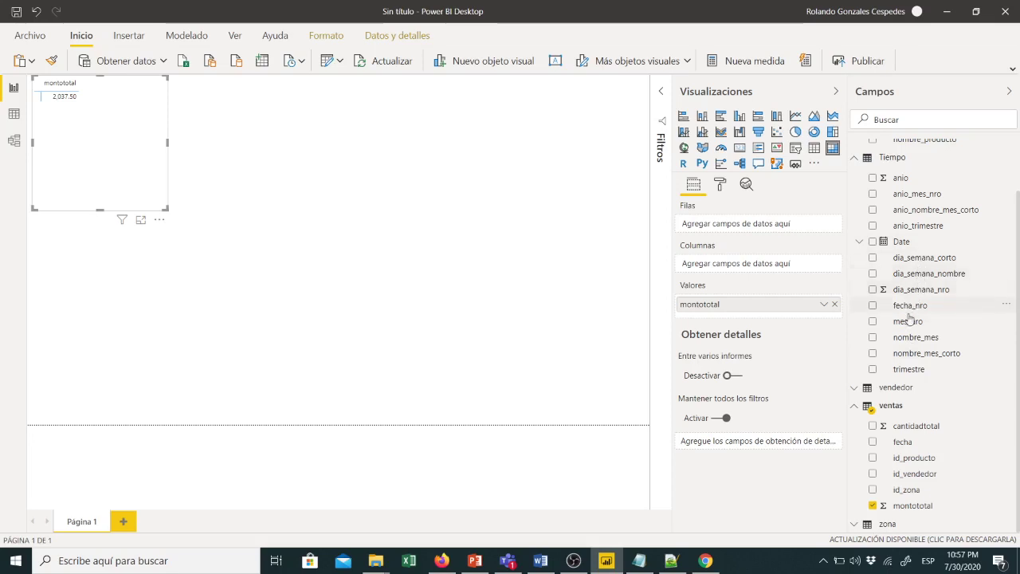
Add the nombre_vendedor field from the vendedor table to the matrix as its rows.
left_click(854, 390)
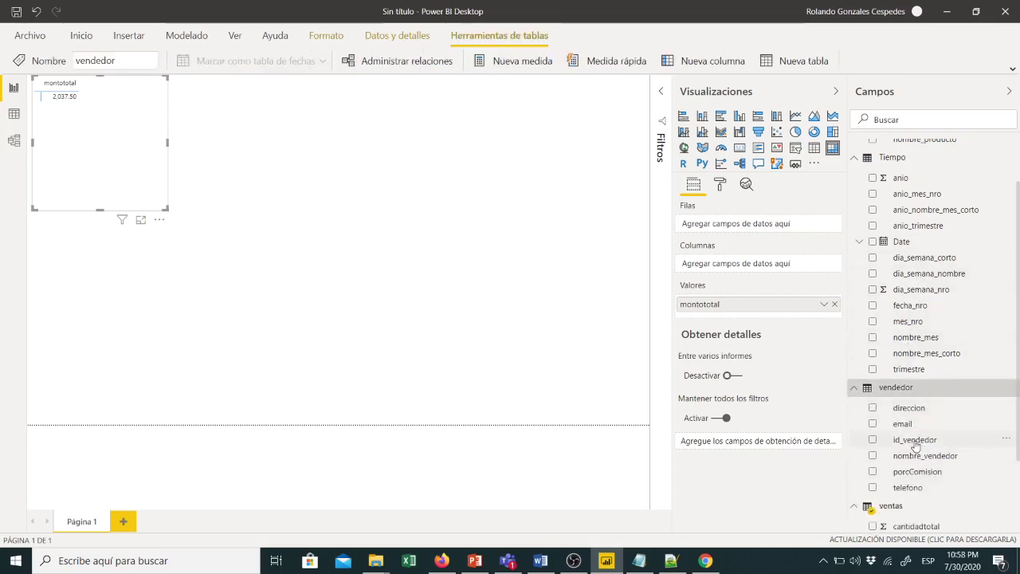
left_click_drag(898, 460, 62, 103)
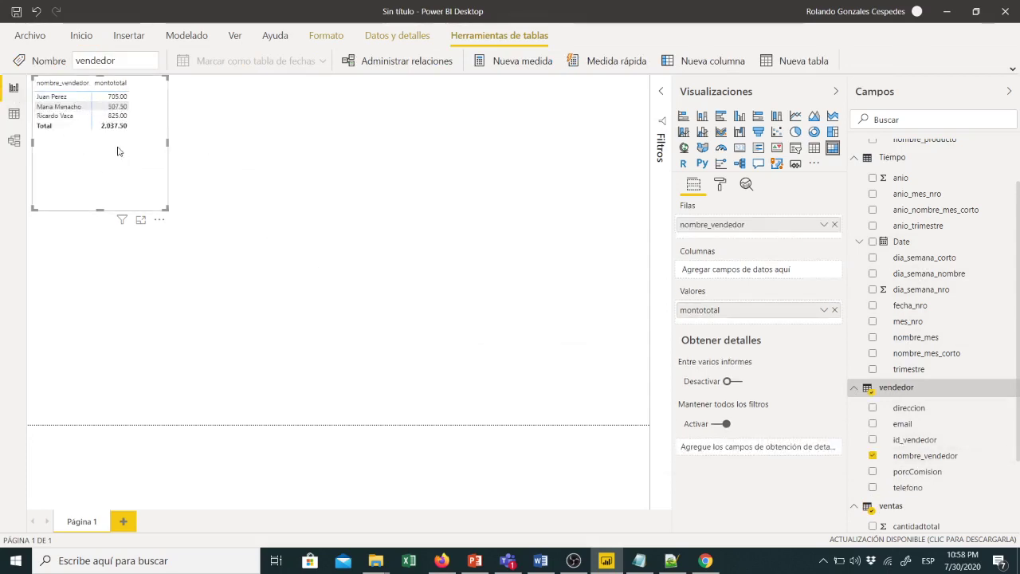
Switch to phpMyAdmin in Firefox and log in to the MySQL server as root.
left_click(440, 561)
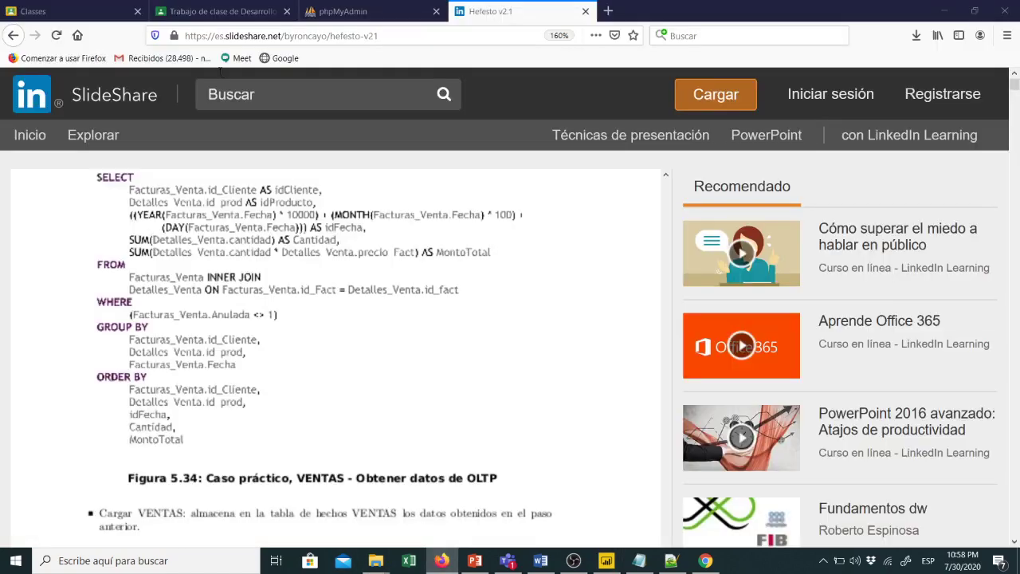
left_click(348, 13)
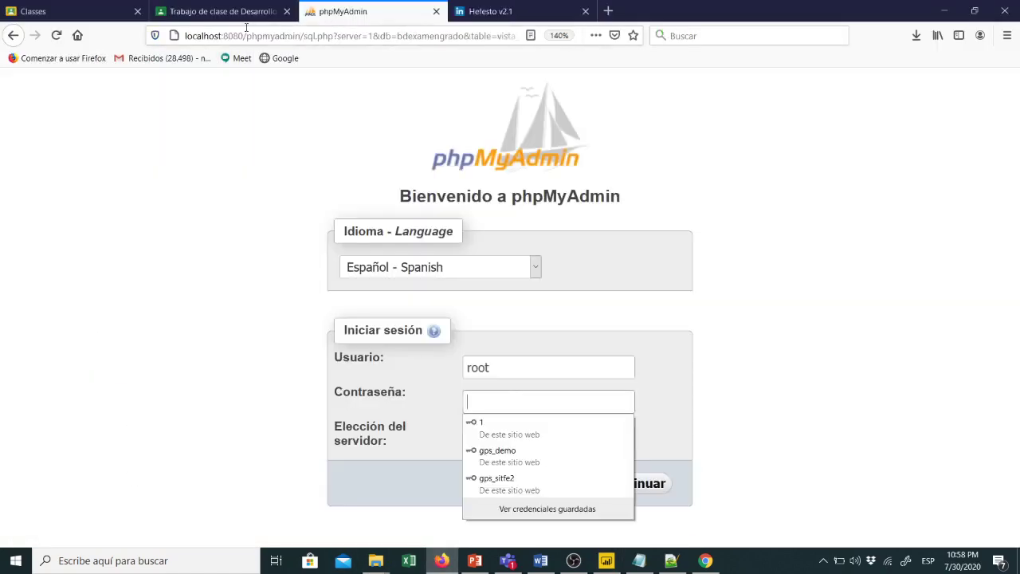
left_click(642, 482)
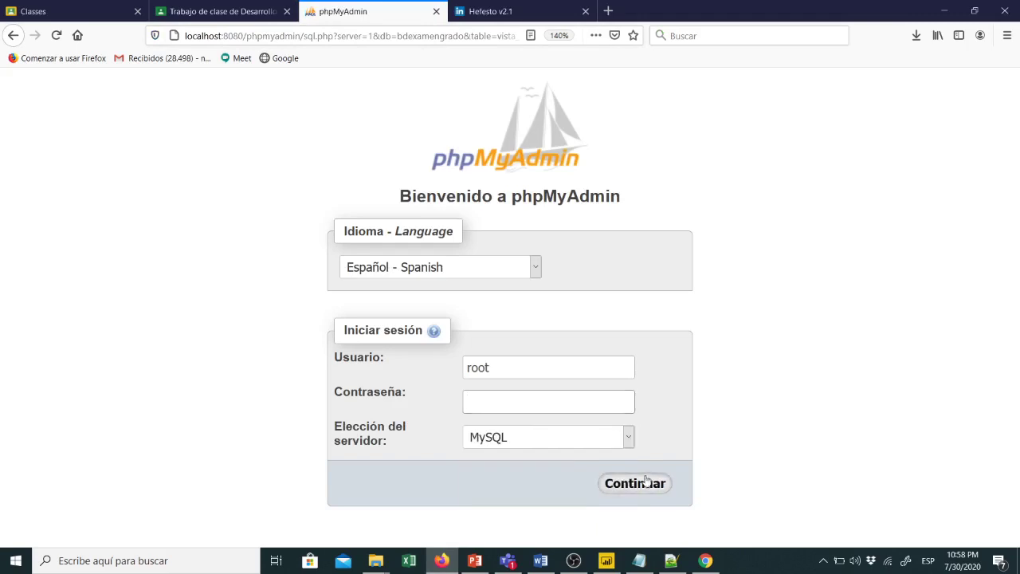
left_click(636, 487)
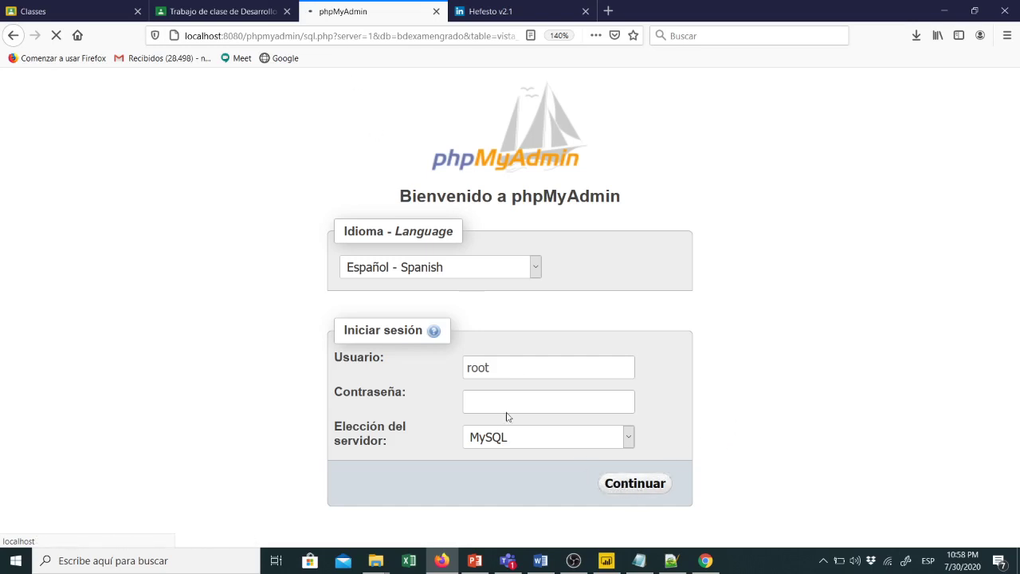
left_click(506, 367)
left_click(623, 481)
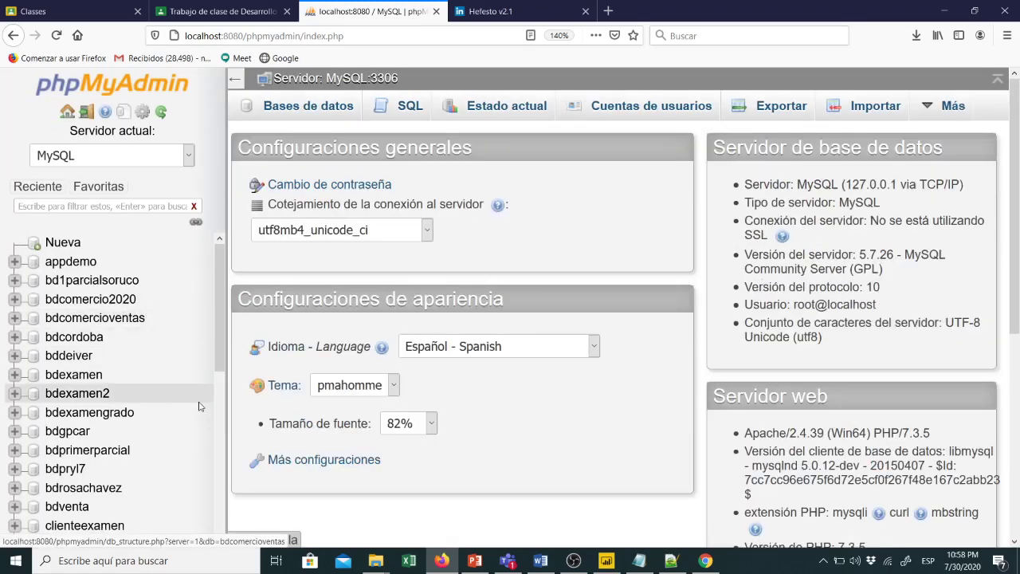
Open the vista_totales_vendidos view of the bdexamengrado database to check the totals per vendor against the matrix.
scroll(110, 394, "down", 4)
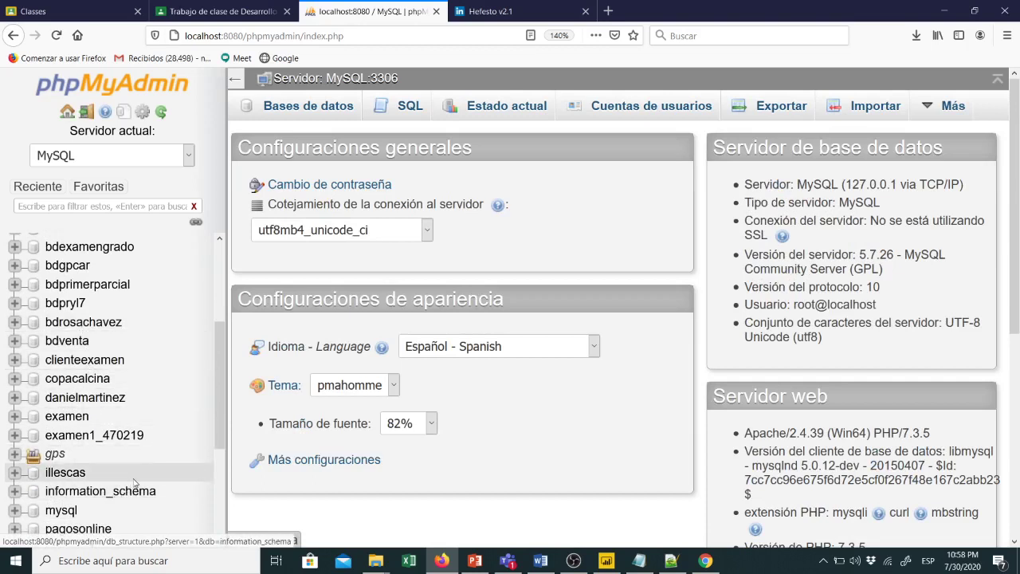
scroll(112, 446, "up", 2)
scroll(89, 408, "up", 2)
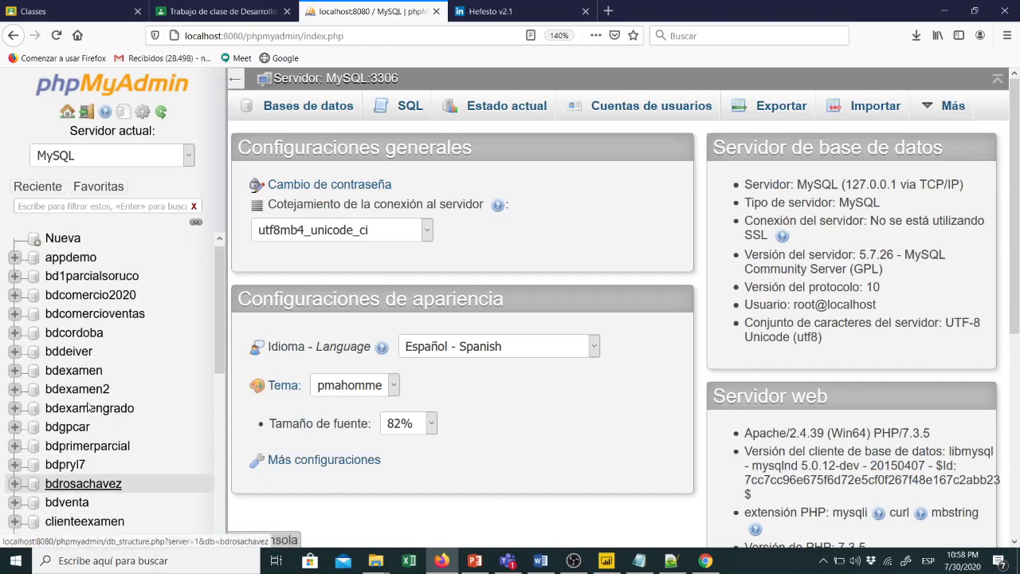
left_click(73, 416)
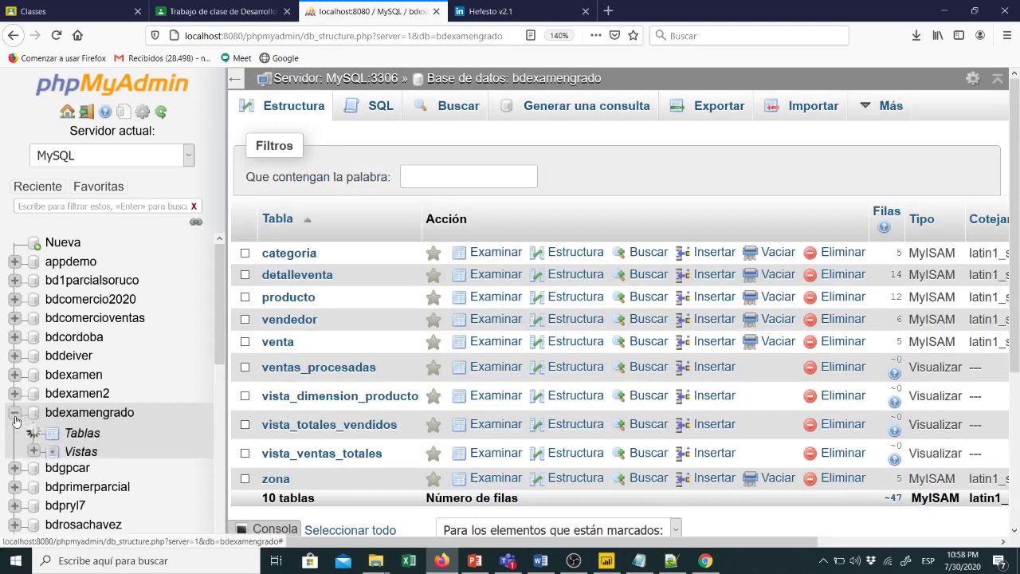
scroll(56, 404, "up", 2)
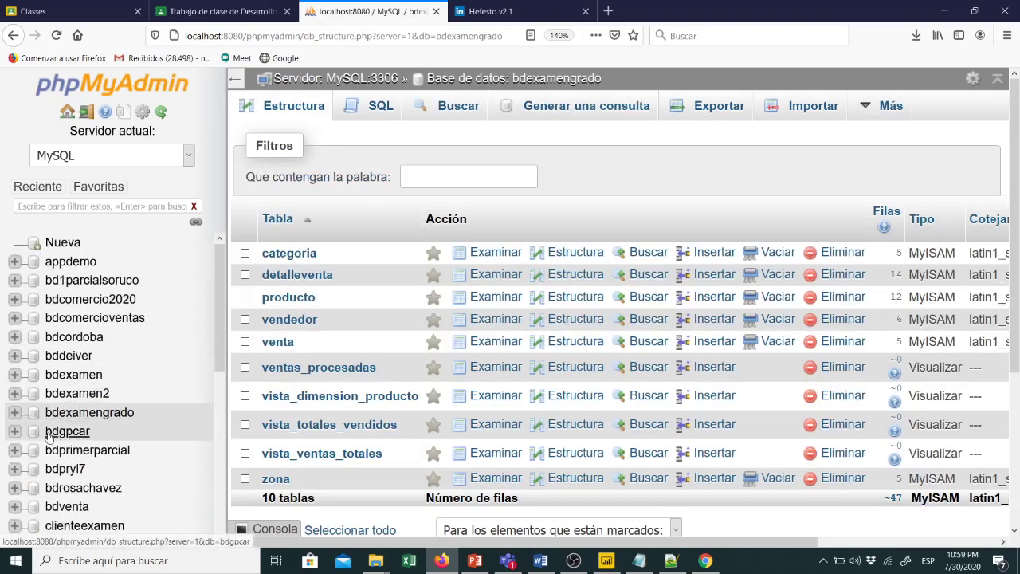
scroll(62, 438, "down", 3)
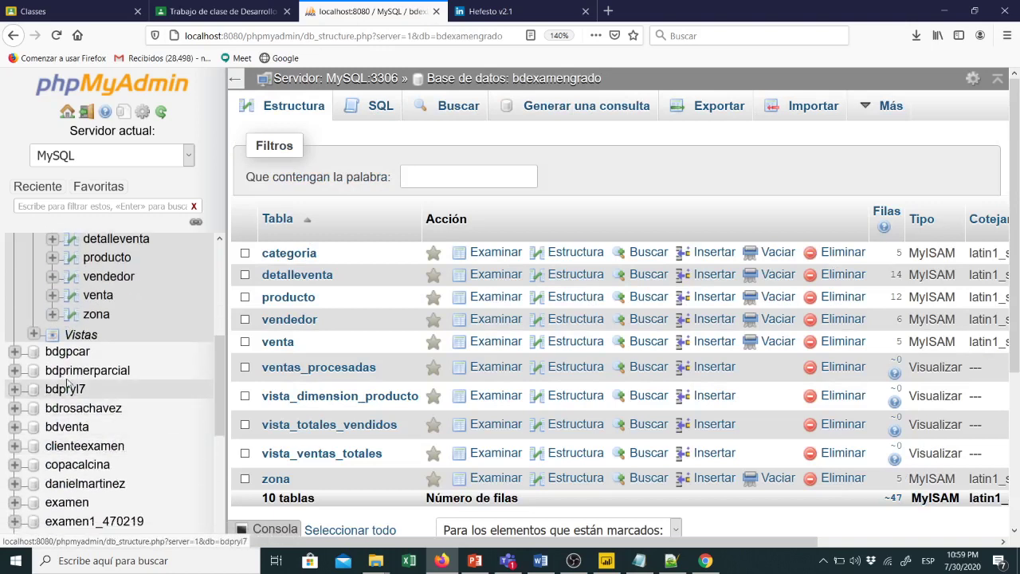
left_click(33, 334)
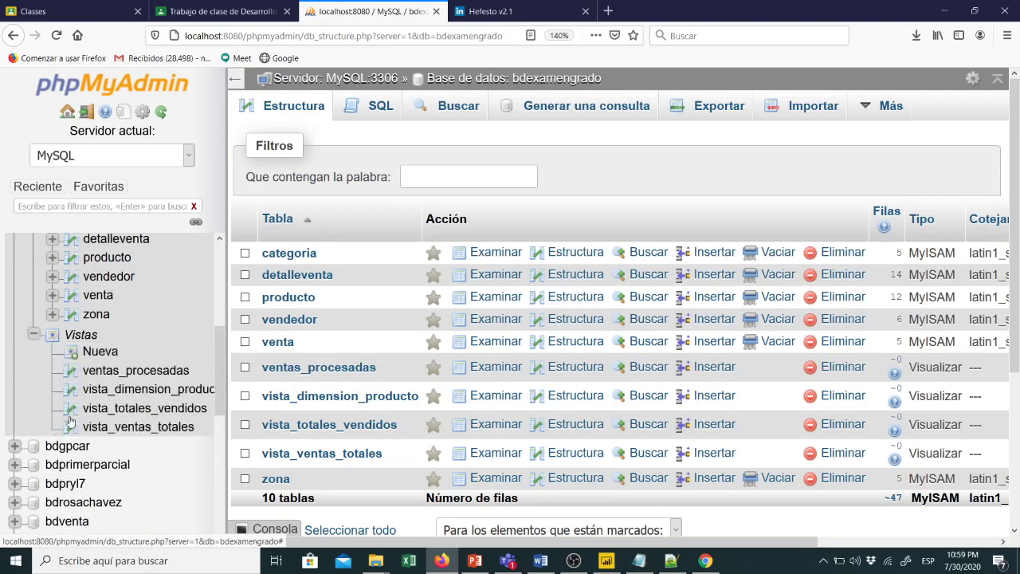
left_click(140, 409)
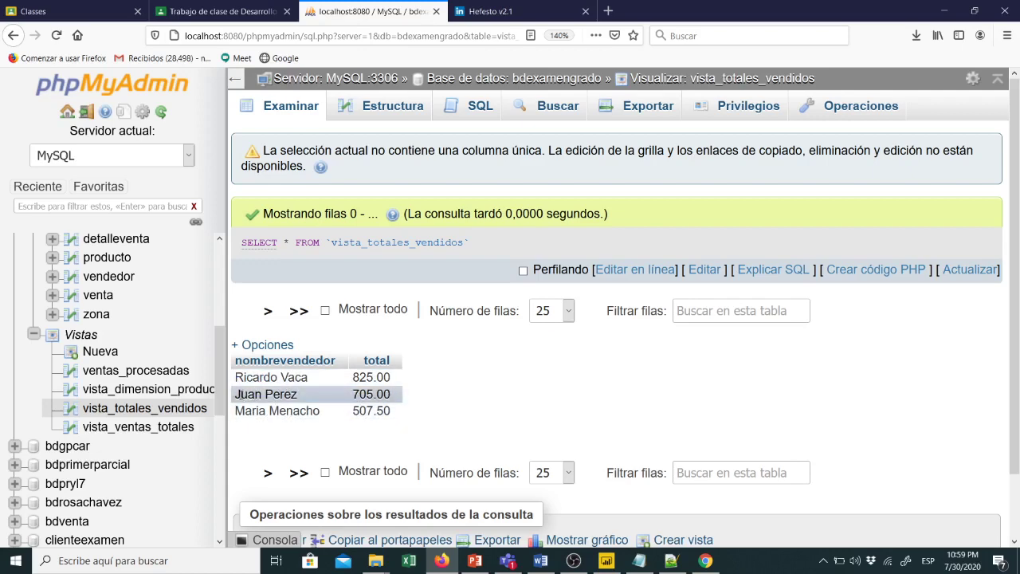
Switch back to Power BI Desktop and nest anio and, beneath it, nombre_mes under nombre_vendedor in the matrix rows, expanding the vendor rows.
left_click(616, 560)
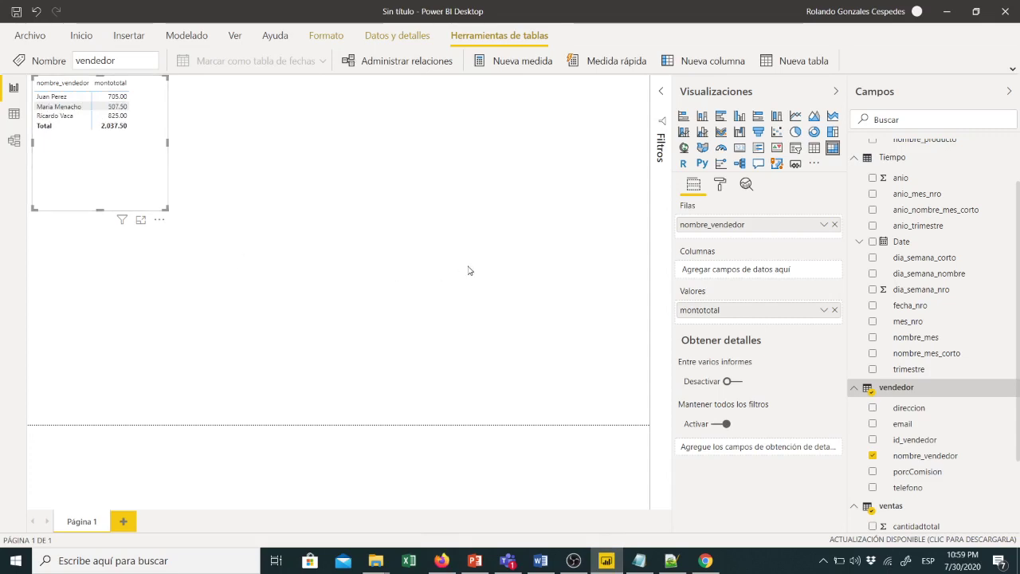
left_click(433, 221)
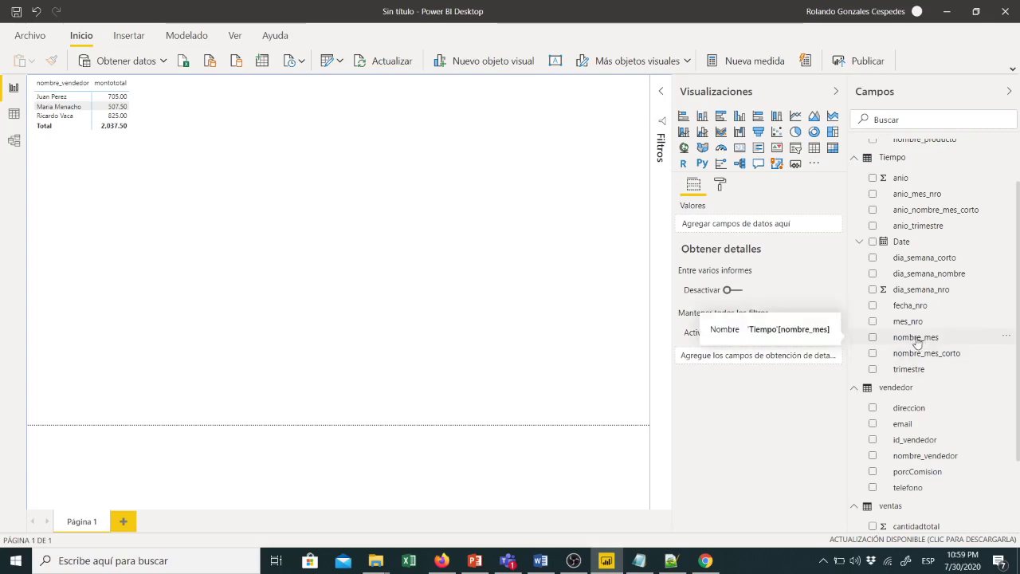
left_click_drag(915, 340, 111, 124)
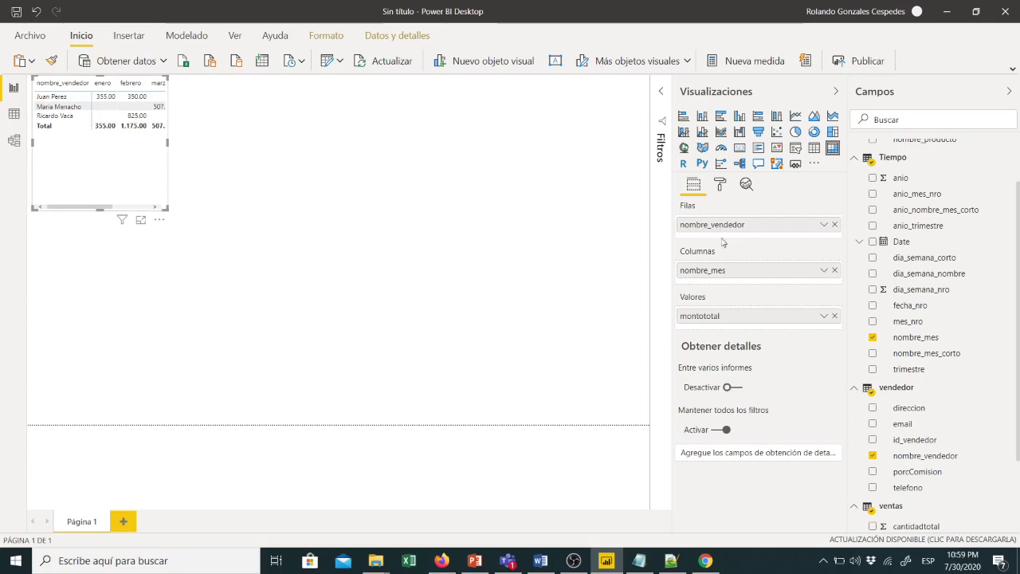
left_click_drag(721, 278, 718, 240)
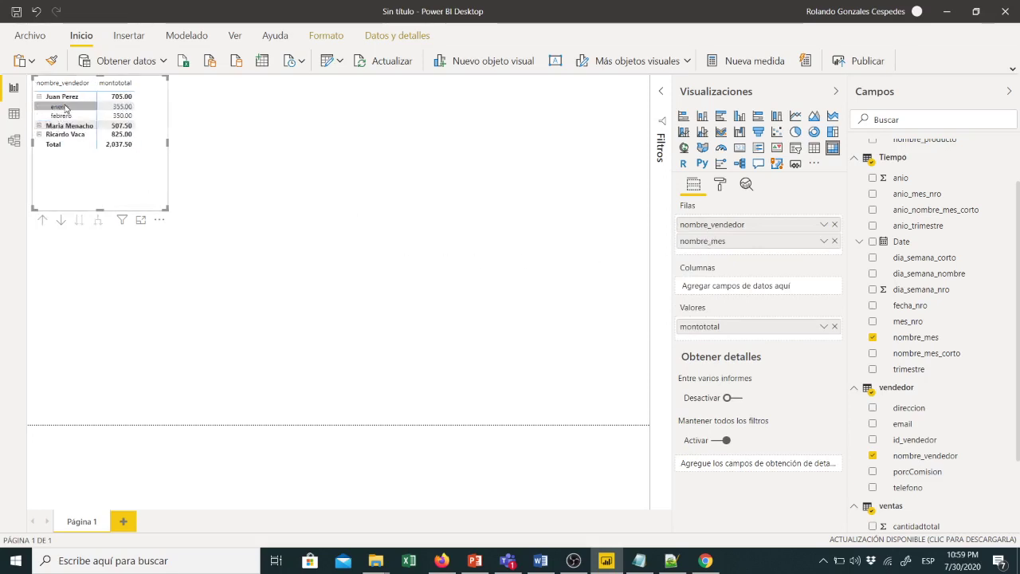
left_click(39, 96)
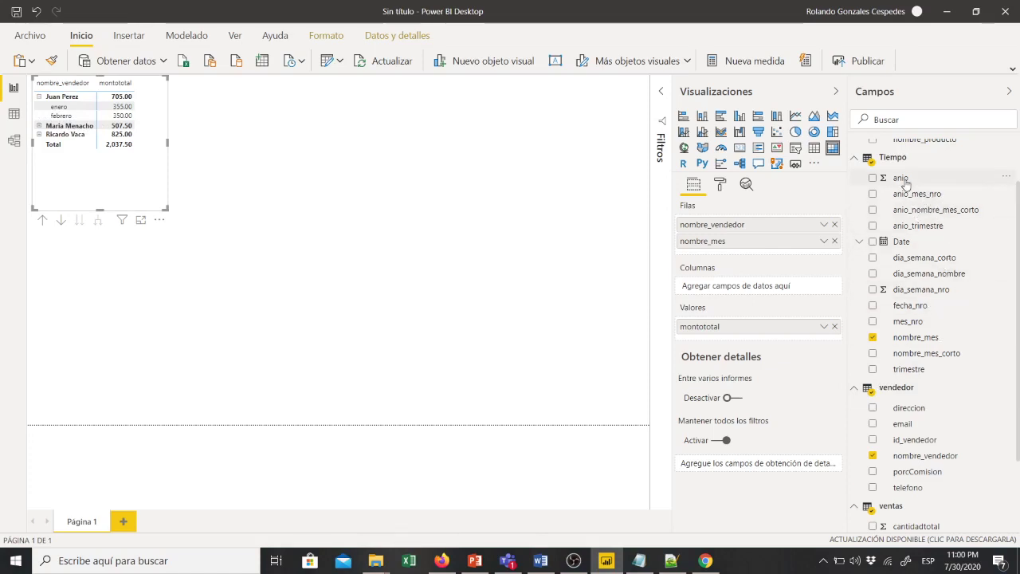
left_click_drag(901, 183, 79, 103)
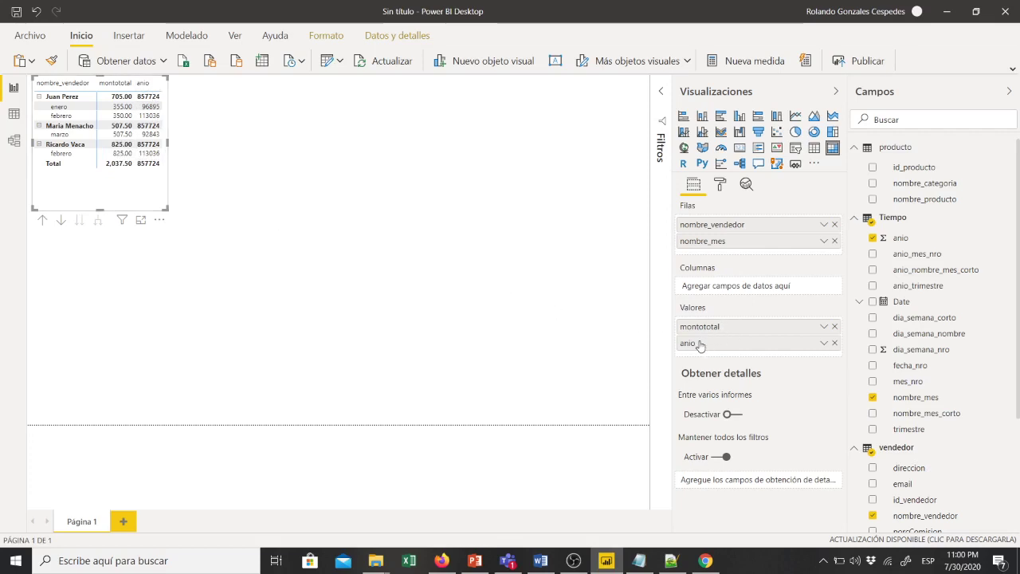
left_click_drag(700, 344, 701, 238)
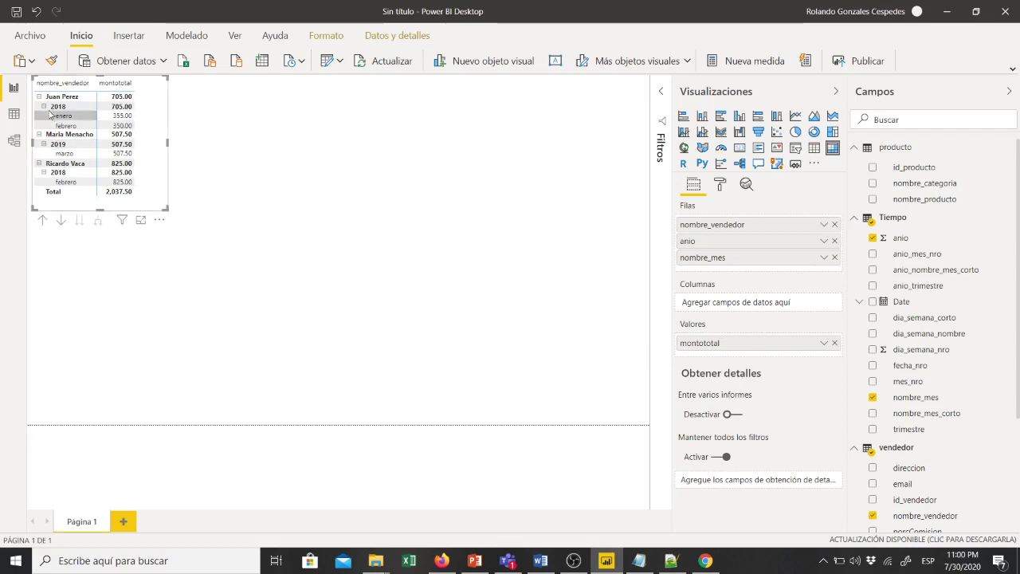
left_click(290, 256)
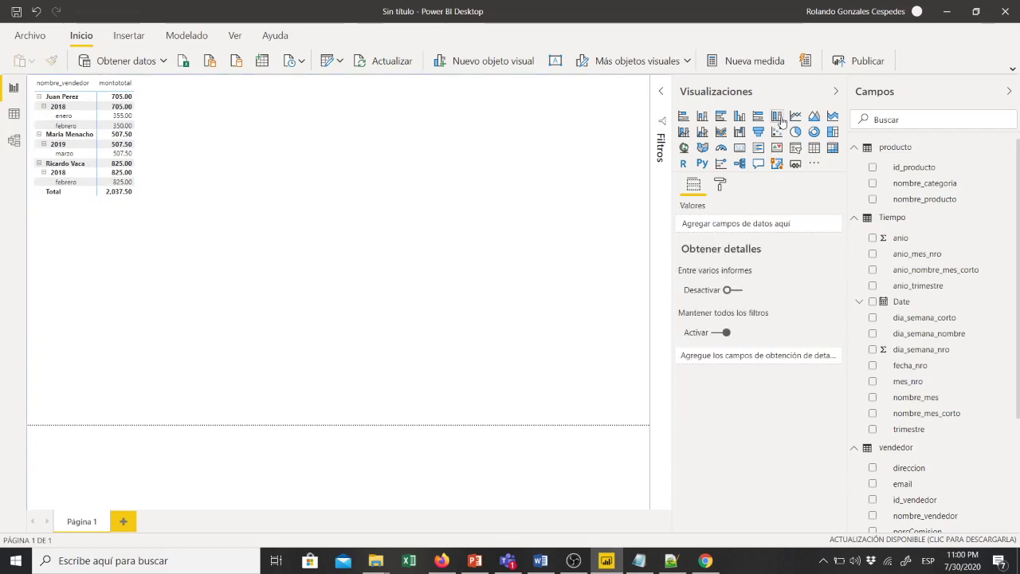
left_click(739, 118)
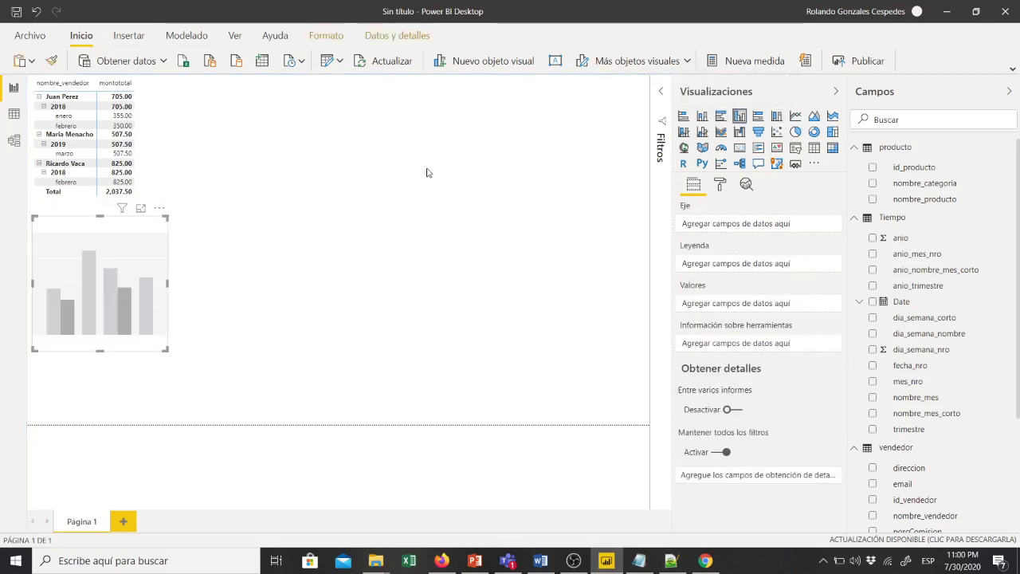
left_click_drag(118, 245, 362, 173)
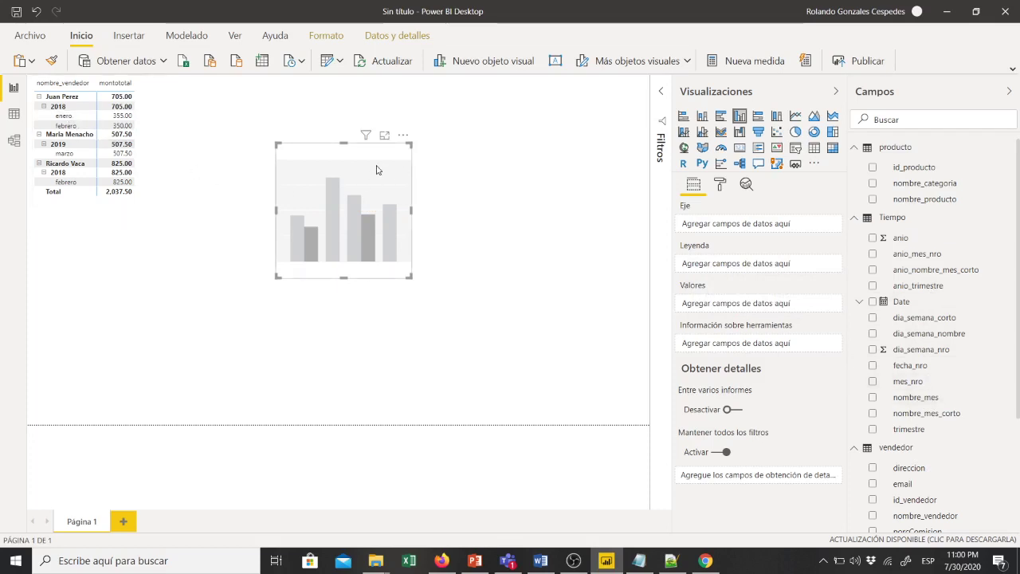
left_click(486, 209)
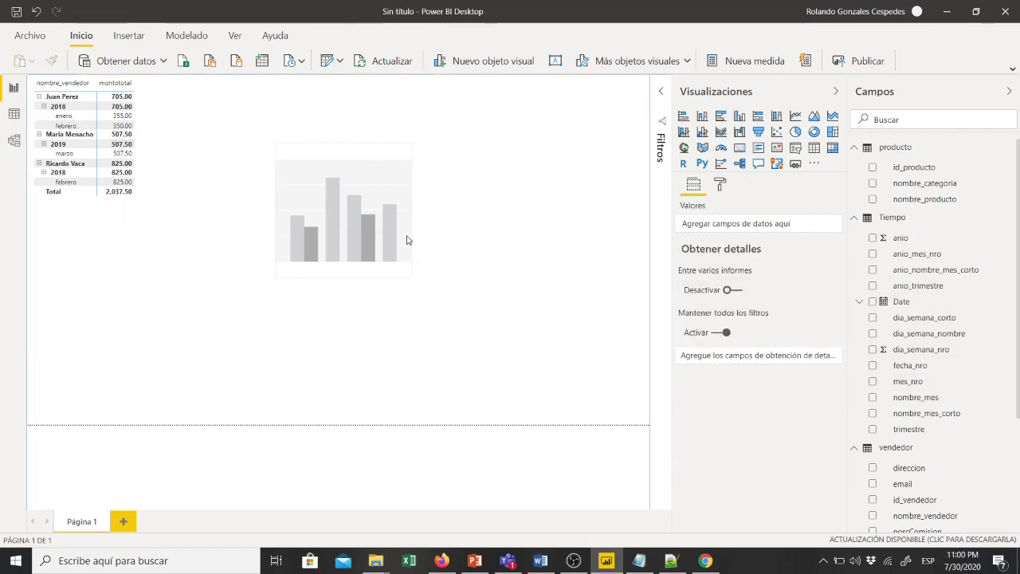
left_click(411, 261)
left_click(412, 282)
left_click(394, 280)
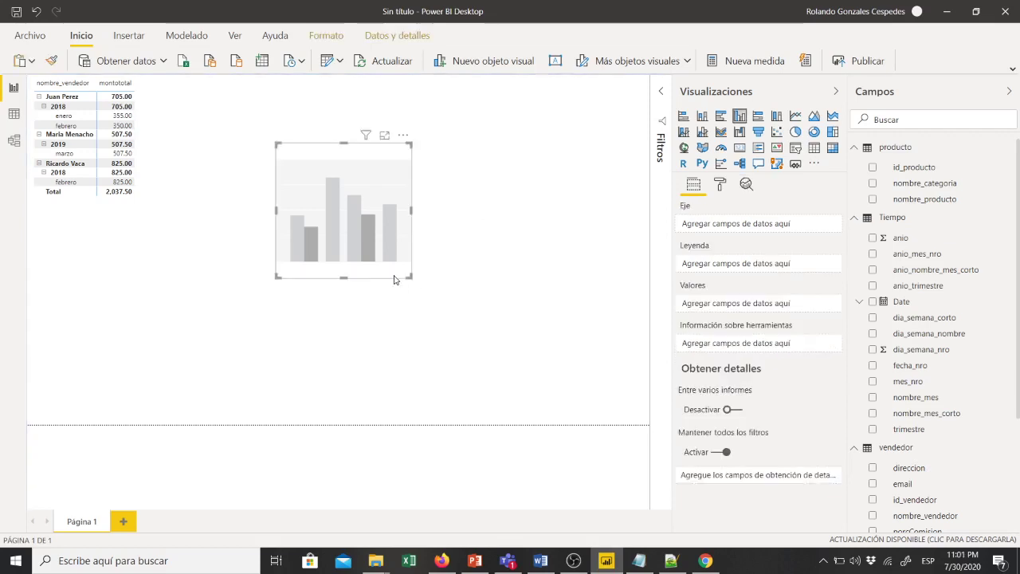
key("Delete")
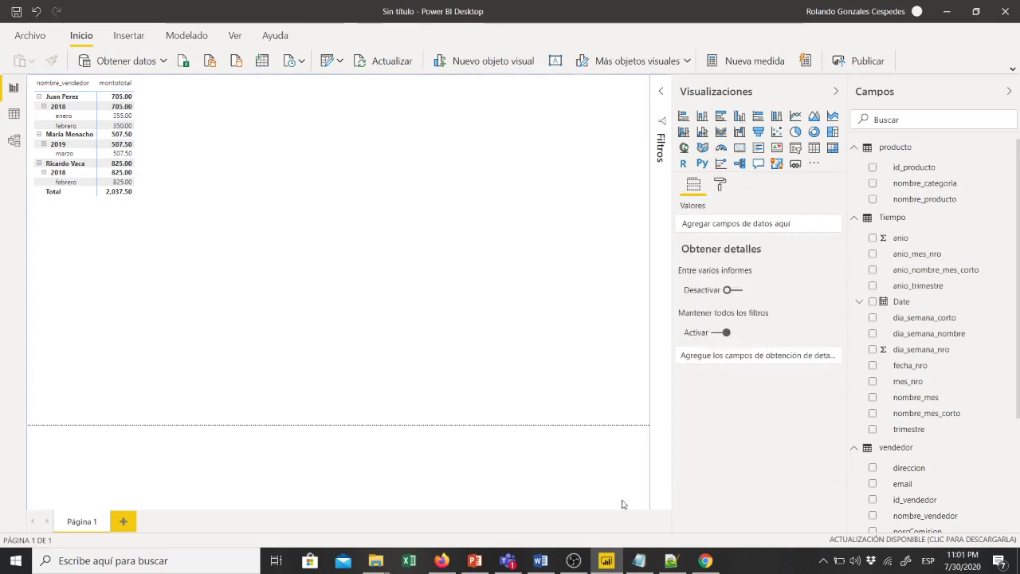
left_click(824, 560)
left_click(457, 352)
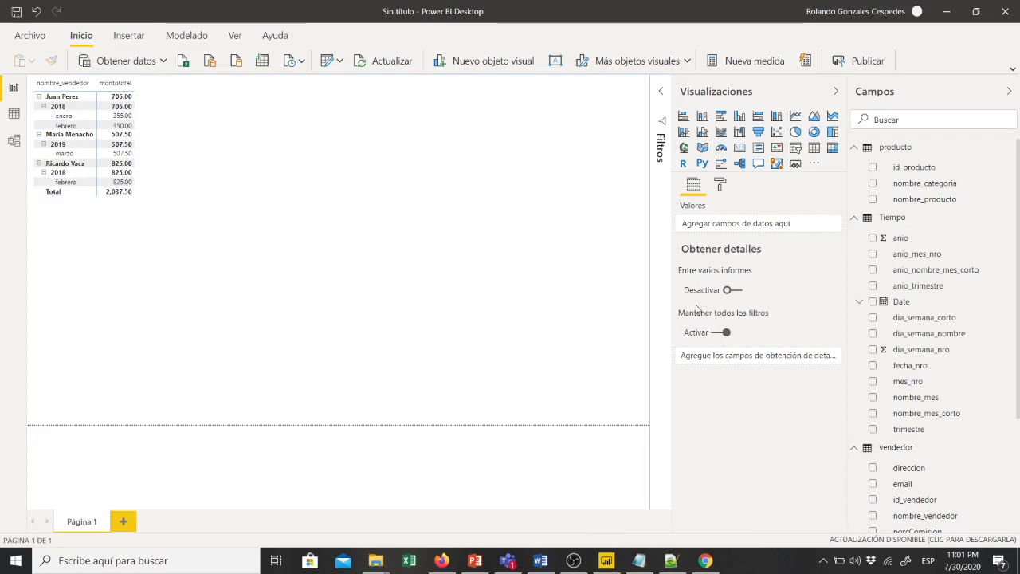
Replace nombre_mes and anio in the matrix rows with dia_semana_nombre beneath nombre_vendedor, and expand the first vendor.
left_click(160, 205)
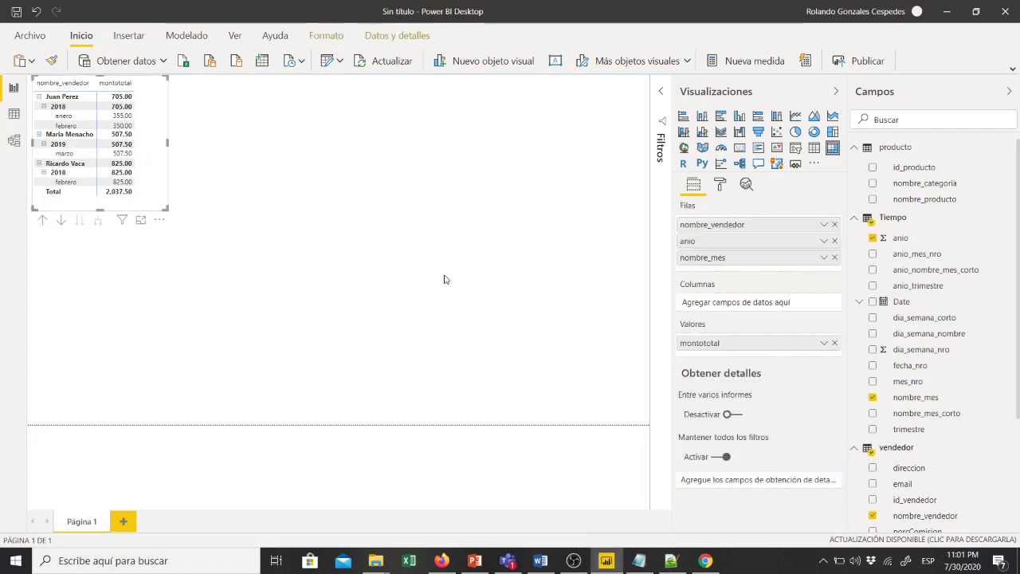
left_click(834, 259)
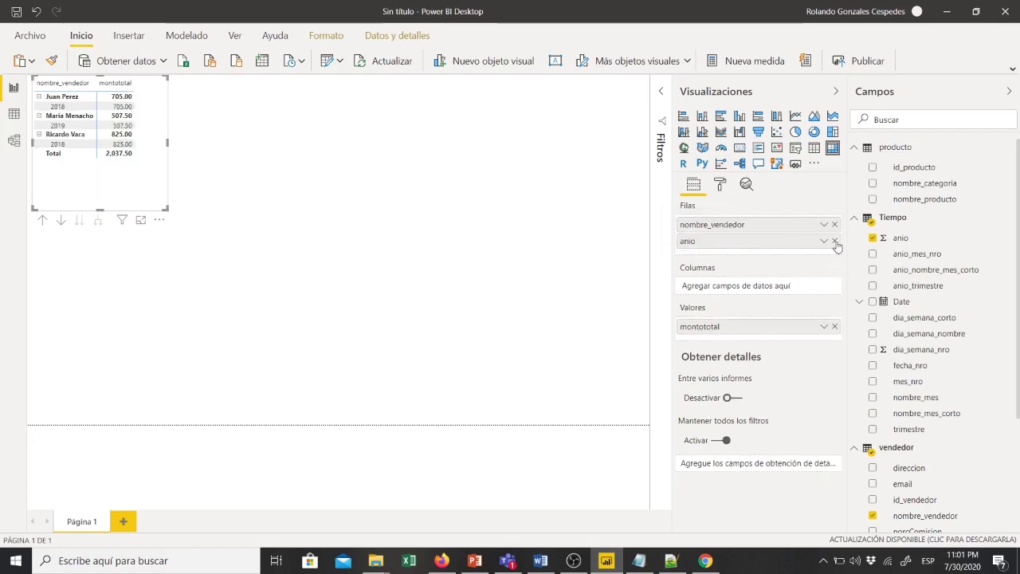
left_click(834, 241)
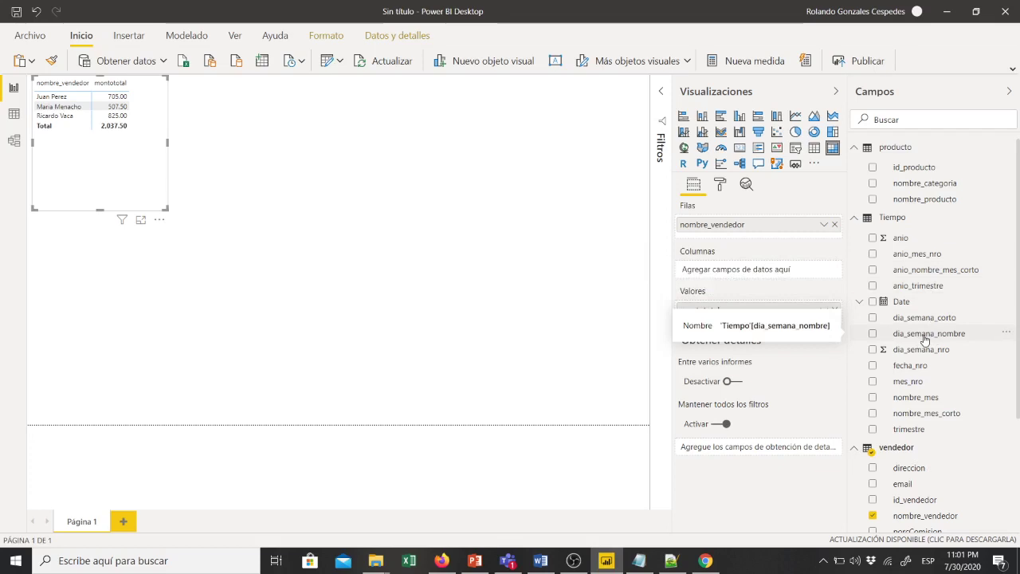
left_click_drag(924, 340, 752, 239)
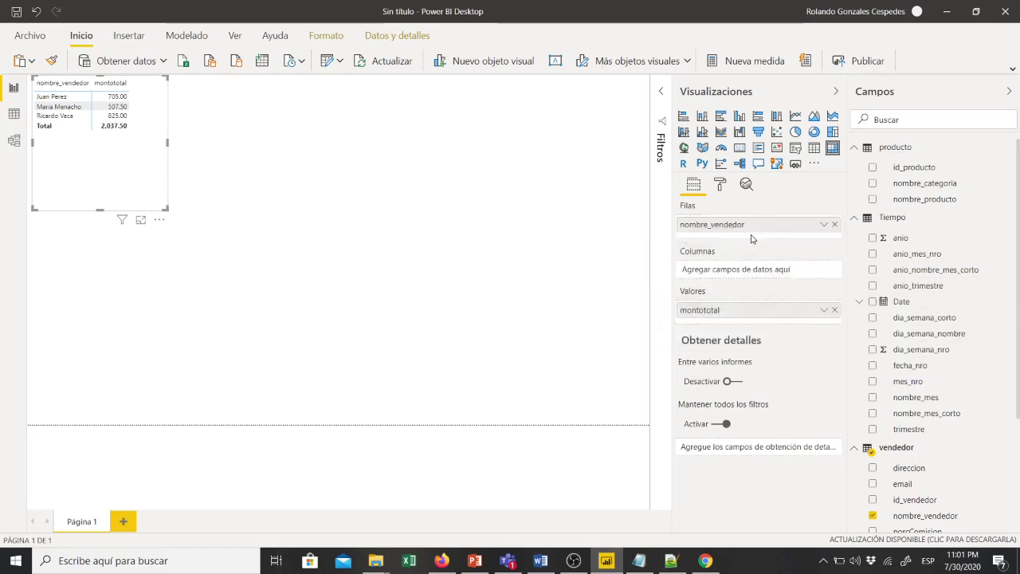
left_click(38, 97)
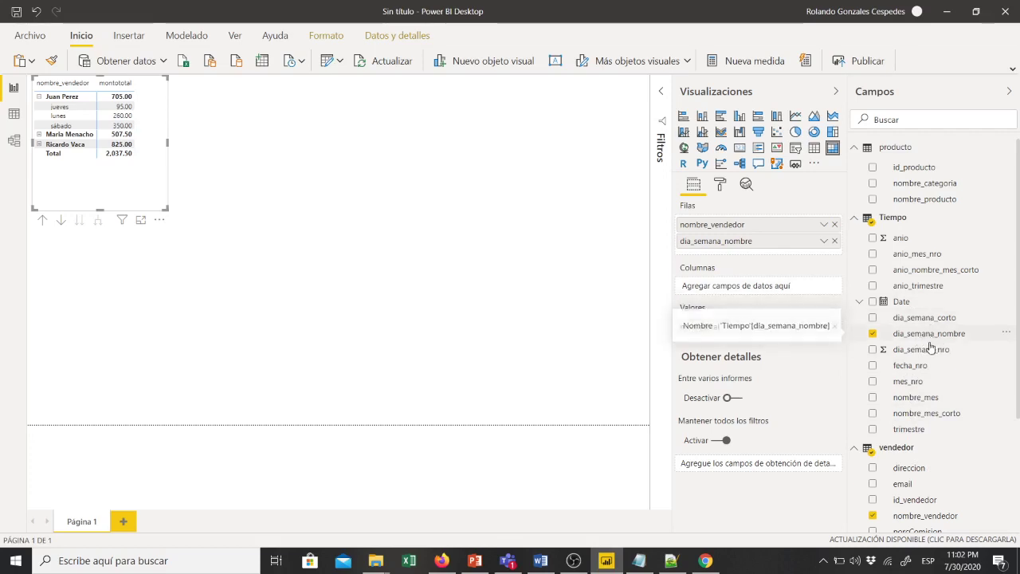
Add dia_semana_nro directly beneath nombre_vendedor in the matrix rows and remove dia_semana_nombre.
left_click_drag(924, 358, 751, 243)
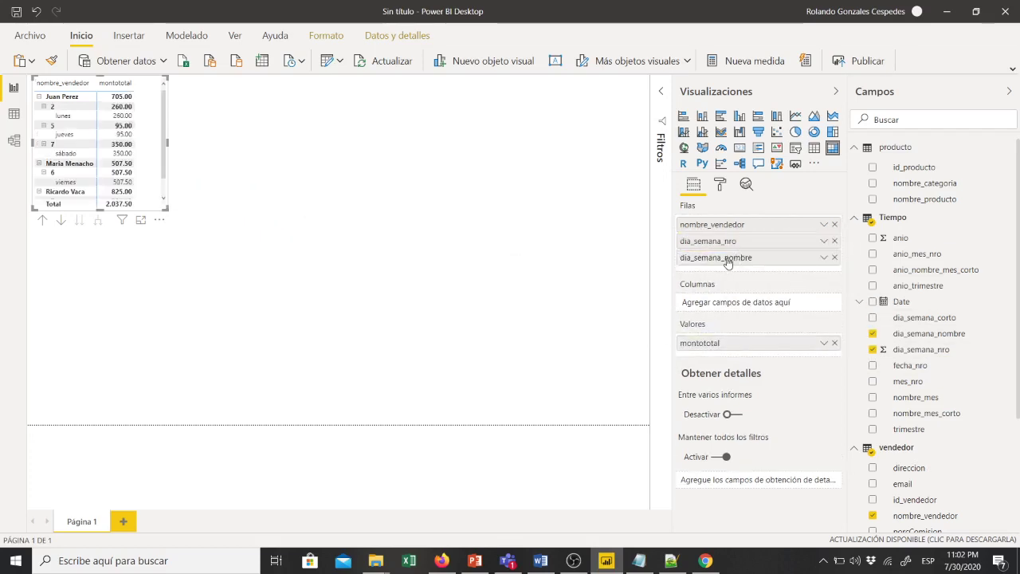
left_click(834, 258)
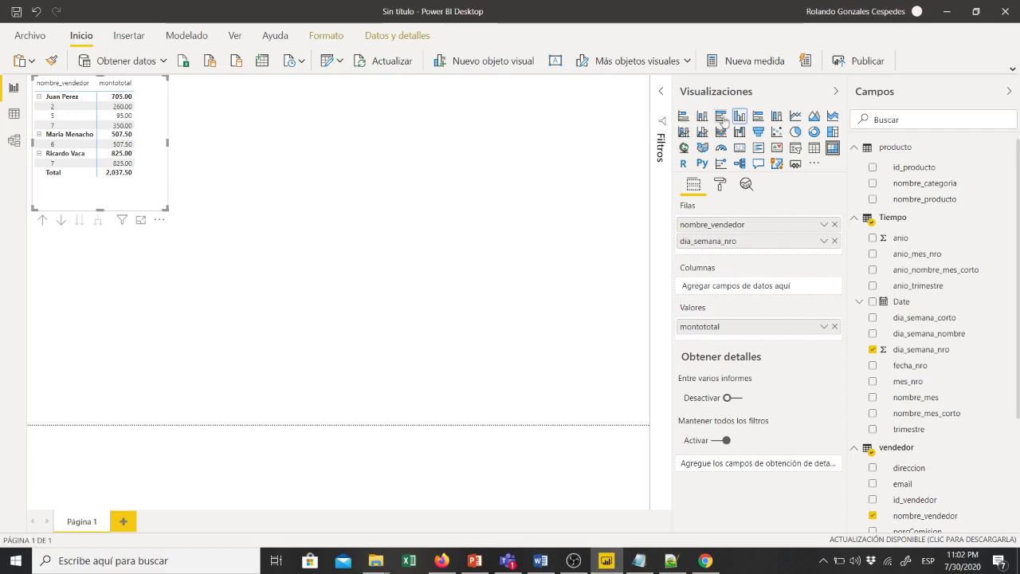
Convert the vendor matrix to a clustered column chart and place a second, empty clustered column chart in the free middle area of the page.
left_click(338, 223)
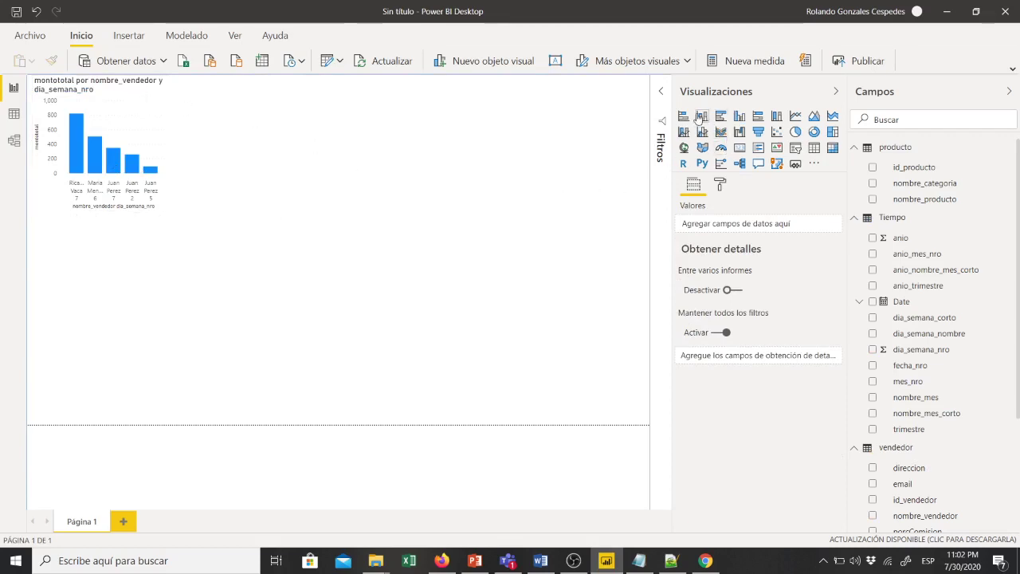
left_click(739, 117)
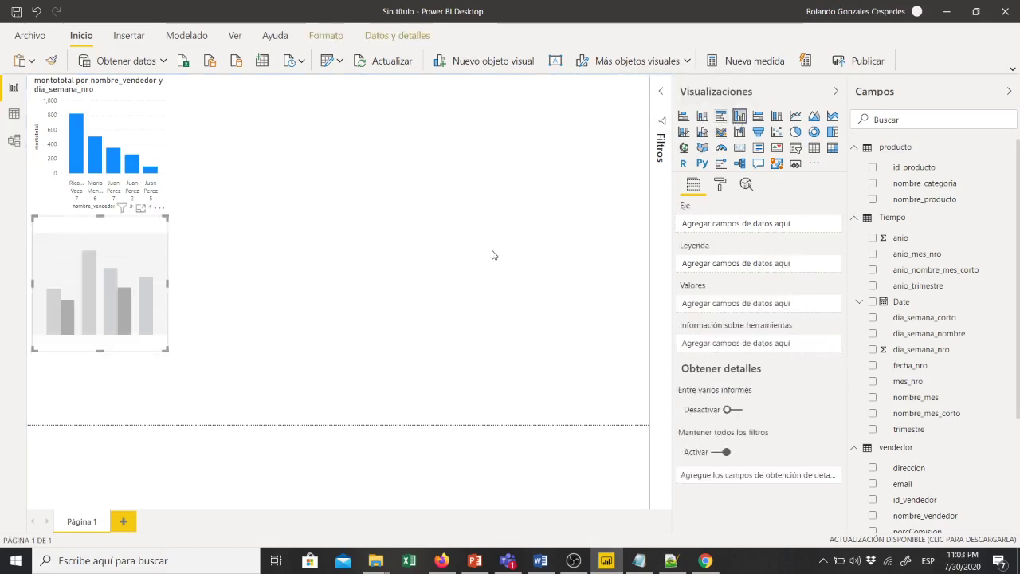
left_click_drag(104, 231, 395, 174)
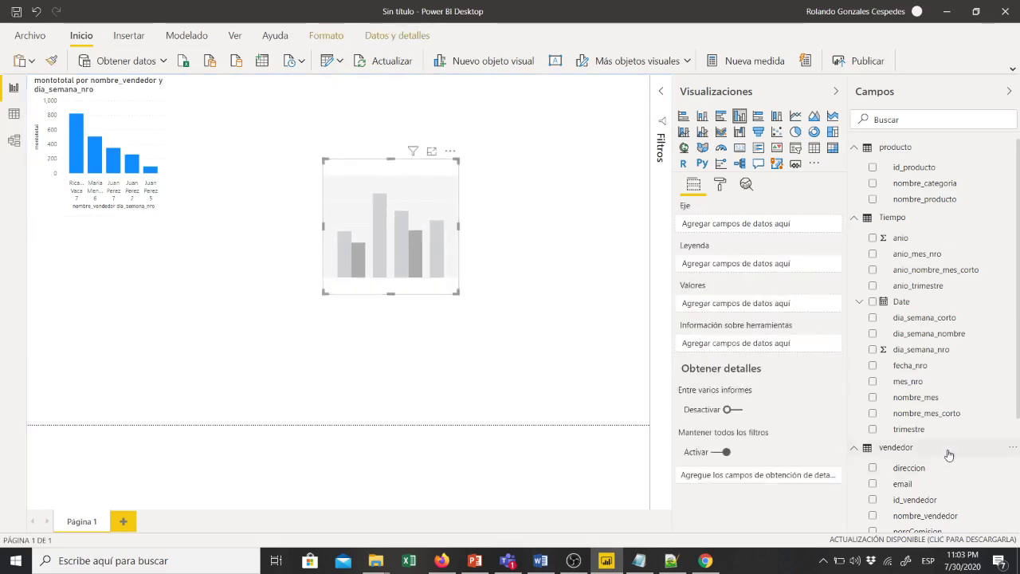
Fill the empty column chart with montototal from ventas as values and nombre_mes from Tiempo as its axis.
scroll(948, 454, "down", 3)
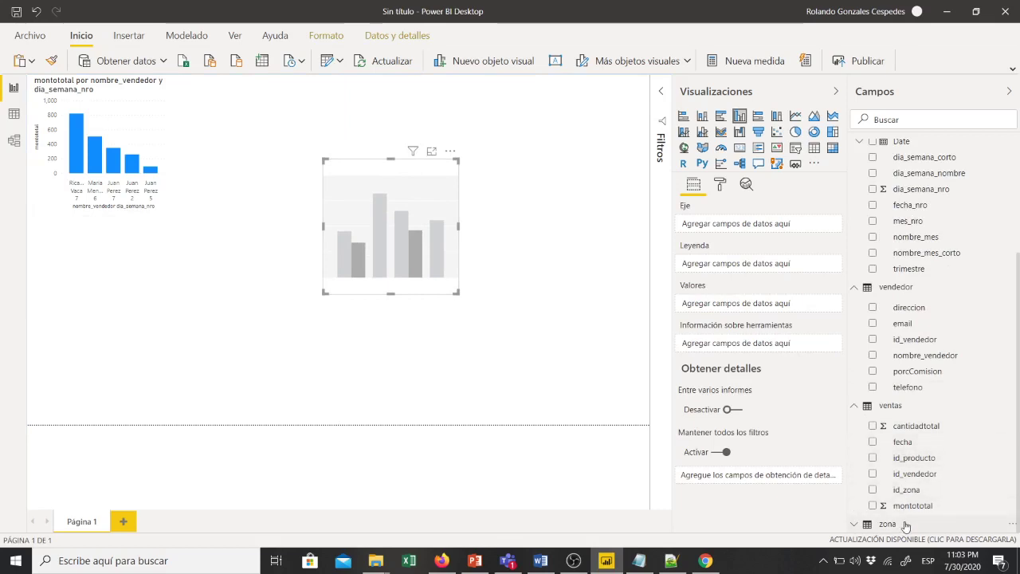
left_click_drag(909, 505, 392, 255)
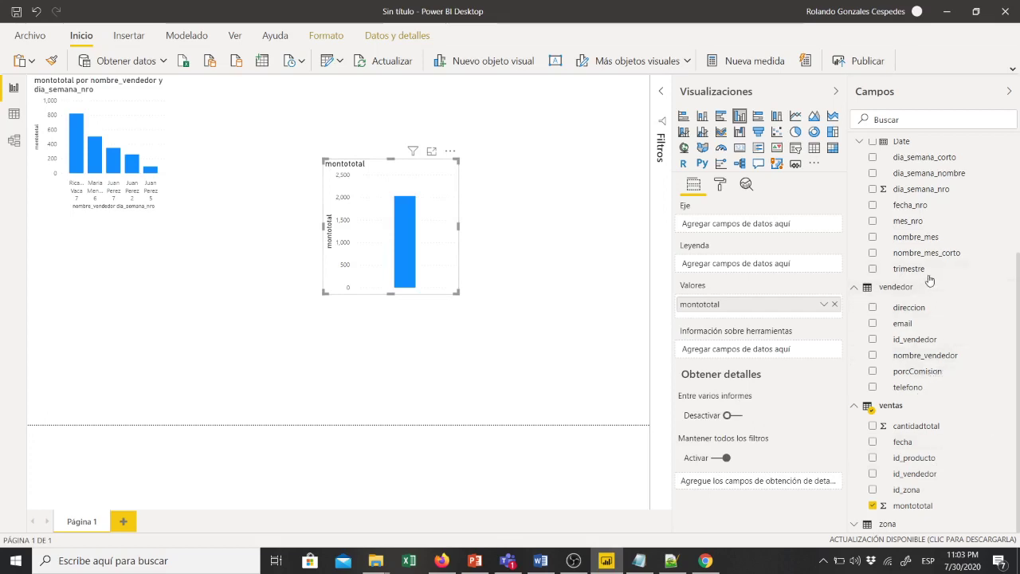
left_click_drag(923, 242, 402, 267)
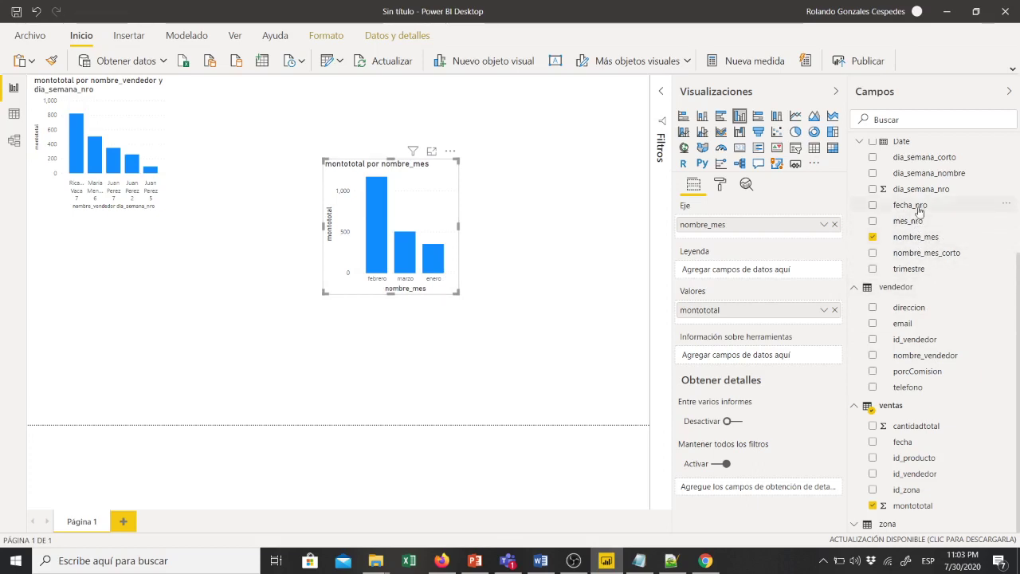
Replace nombre_mes with anio_nombre_mes_corto on the axis of the monthly montototal chart.
scroll(952, 269, "up", 1)
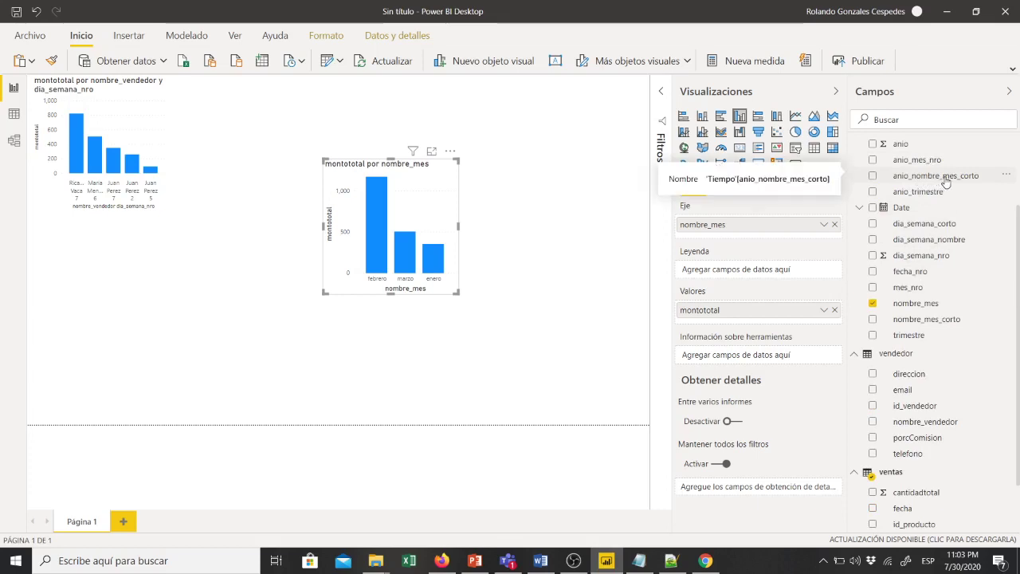
left_click_drag(938, 181, 445, 308)
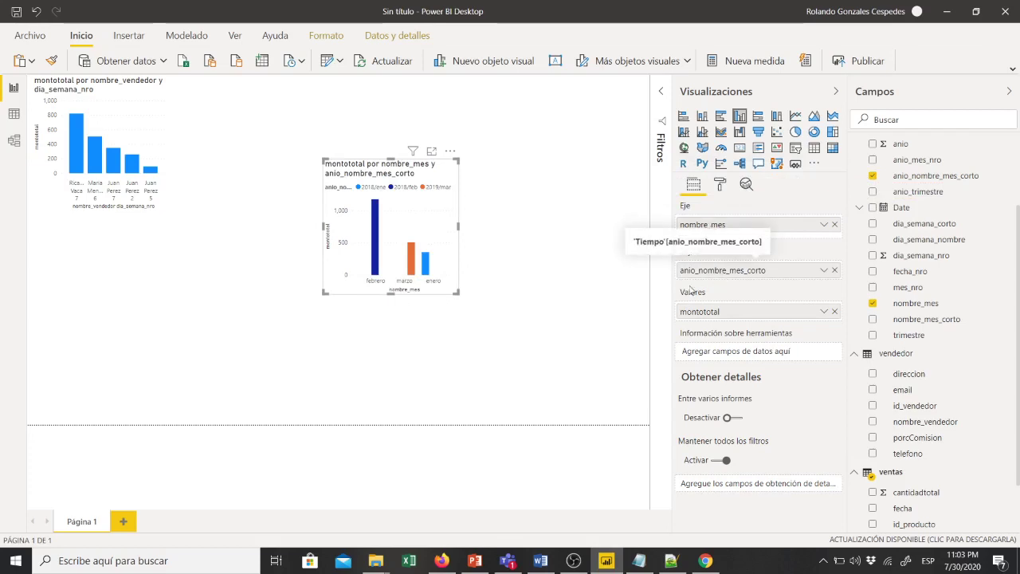
left_click_drag(703, 271, 709, 240)
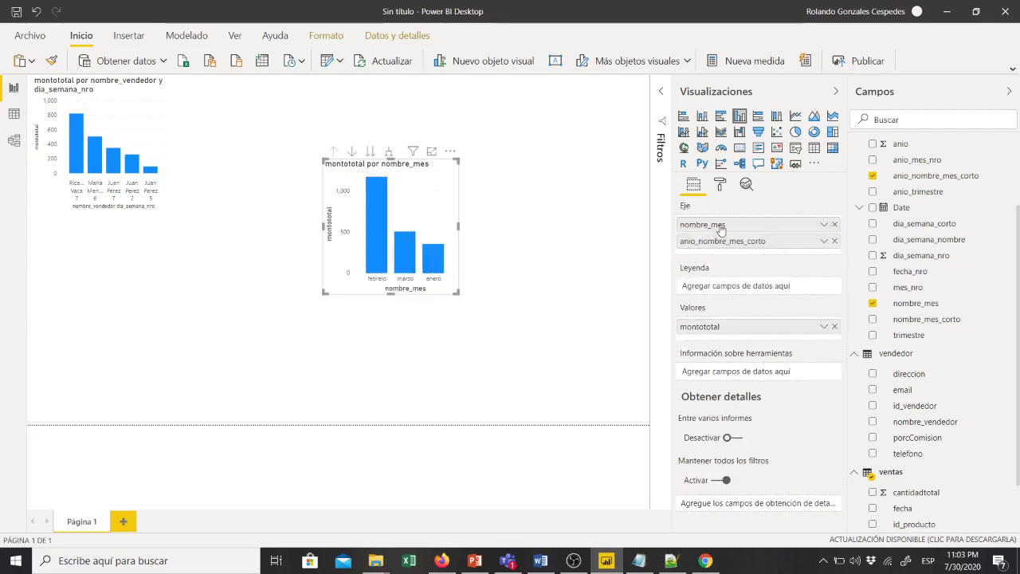
left_click(834, 225)
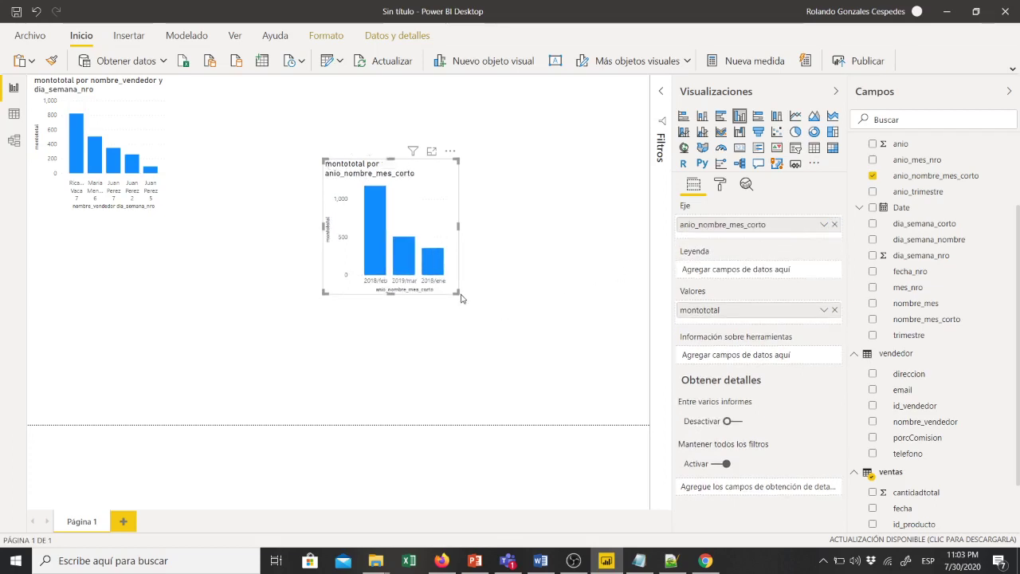
Enlarge the montototal by anio_nombre_mes_corto chart to about twice its width, check the 2018/feb column's value and deselect the chart.
left_click_drag(456, 292, 603, 324)
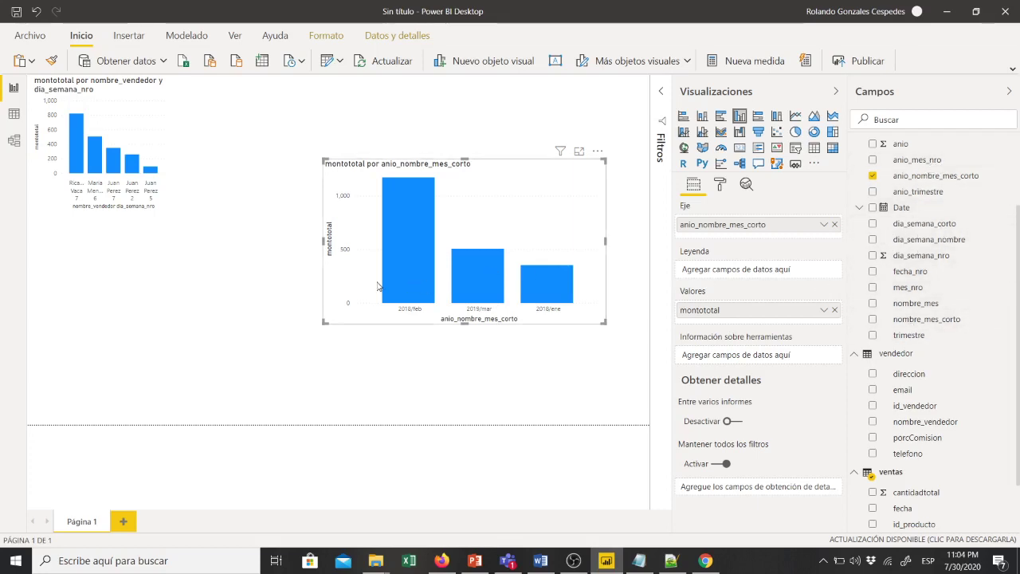
mouse_move(423, 263)
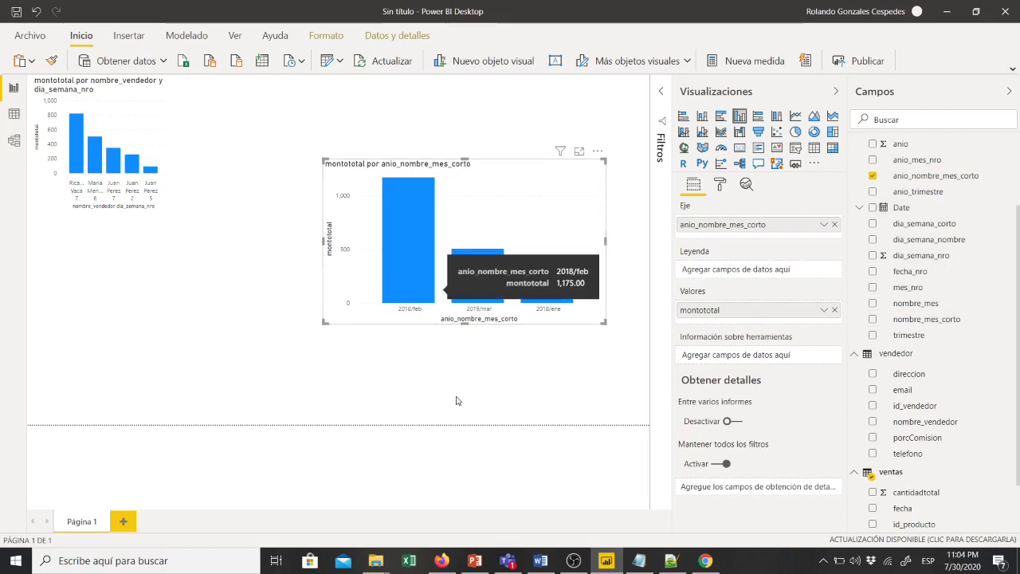
left_click(535, 395)
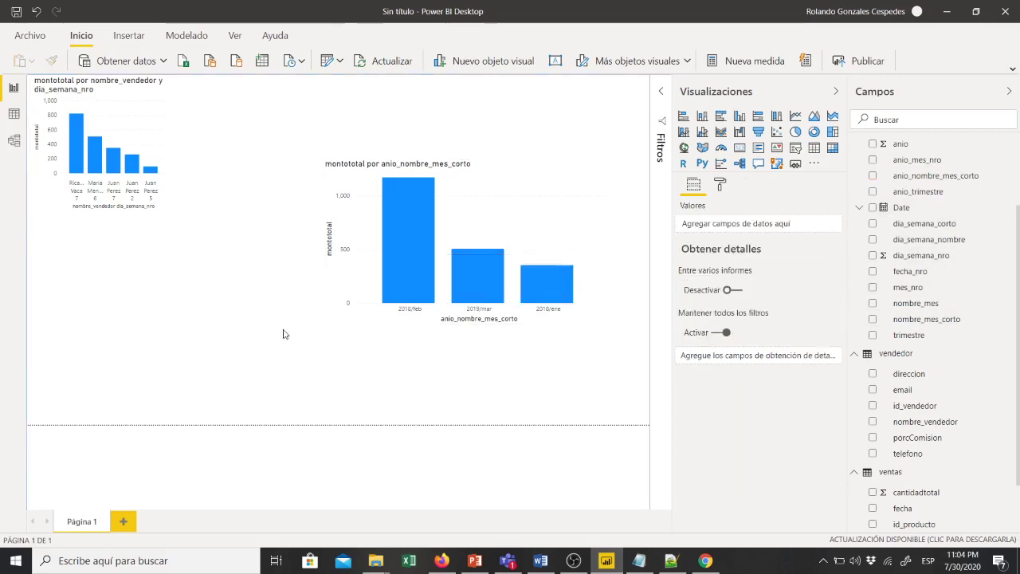